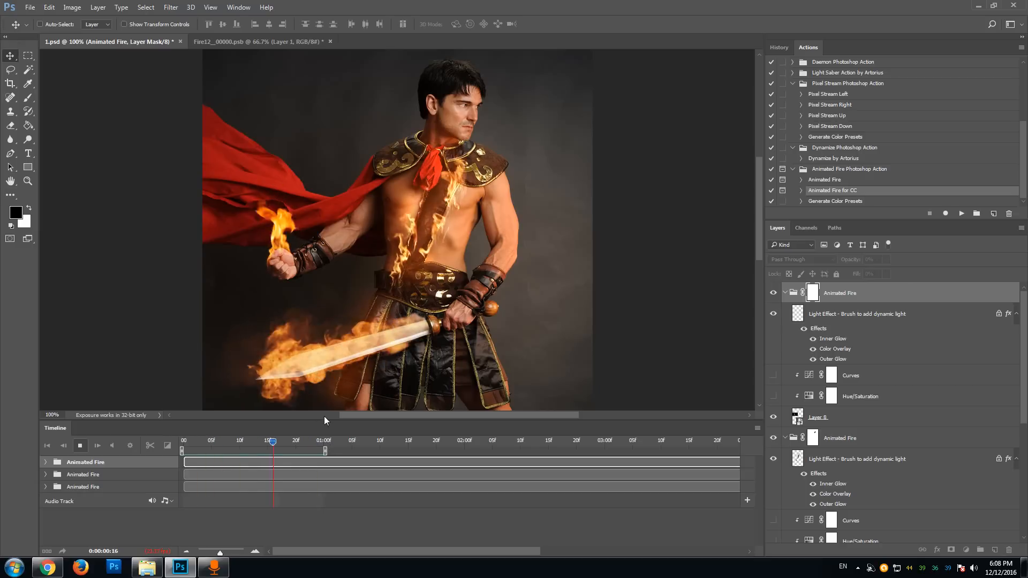
Stop the timeline playback and bring up the list of installed actions
click(80, 446)
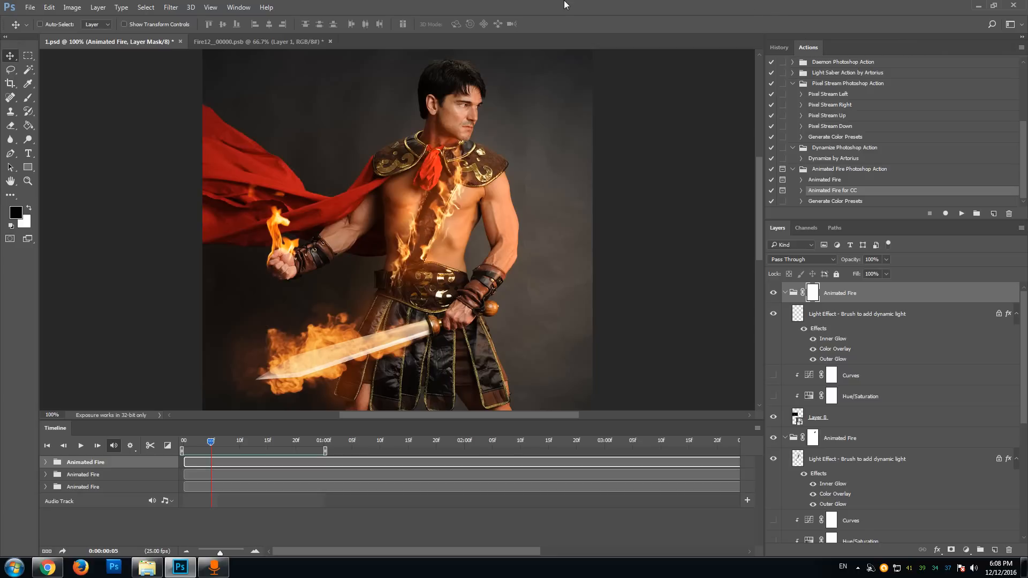
click(234, 9)
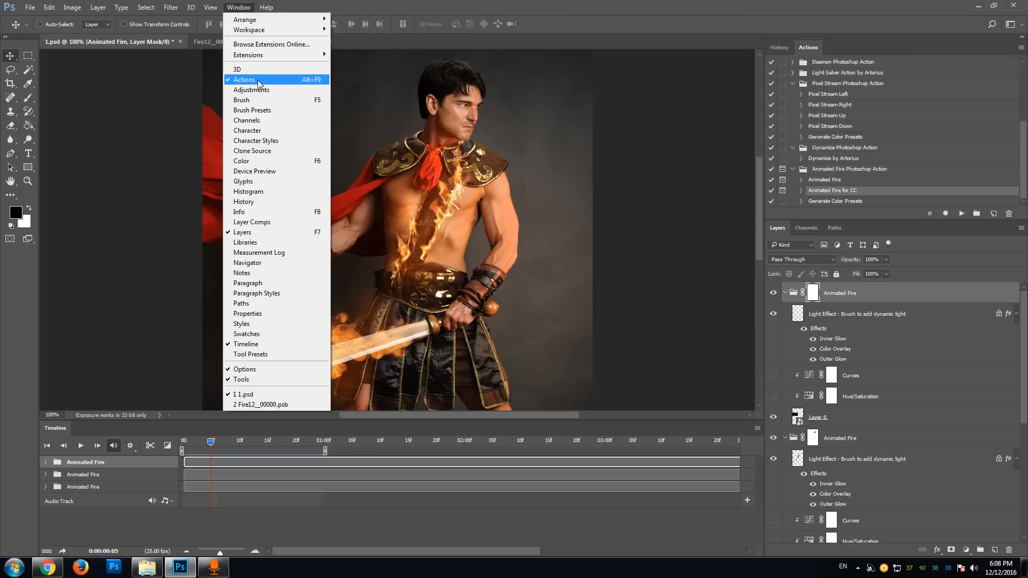
click(809, 47)
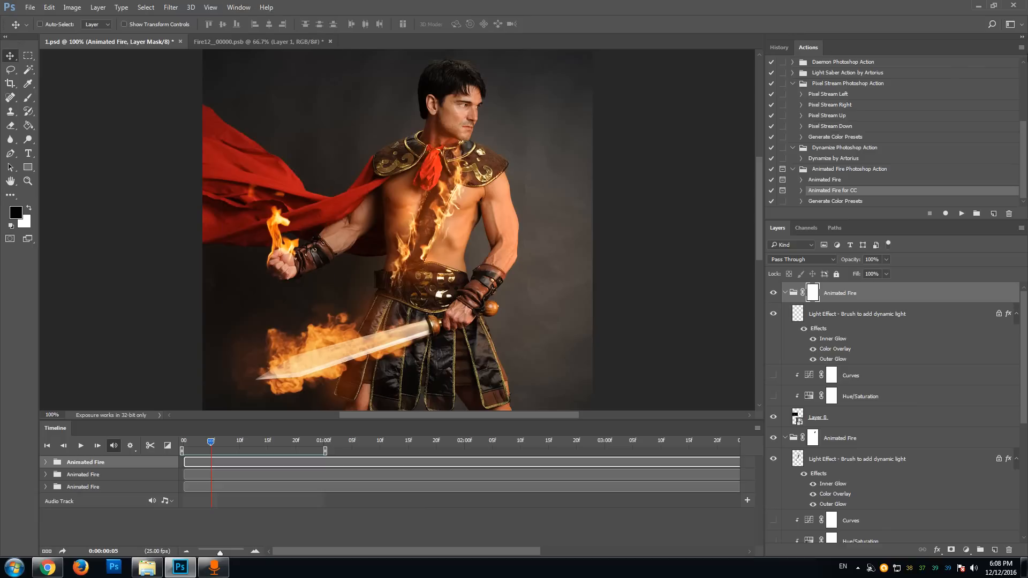
Try to load the action file Animated Fire Photoshop Action.atn from the update folder
click(1021, 49)
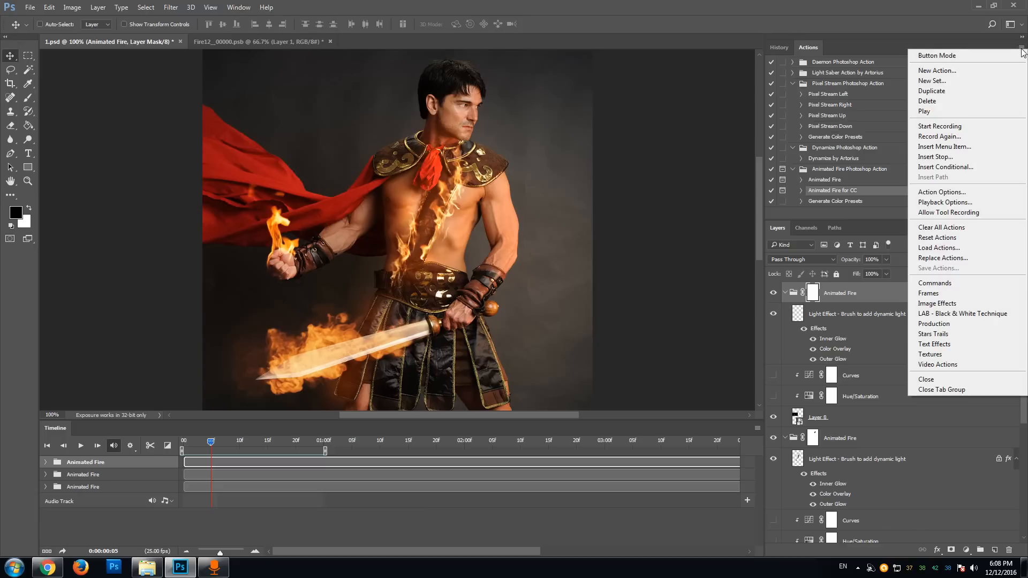
click(942, 248)
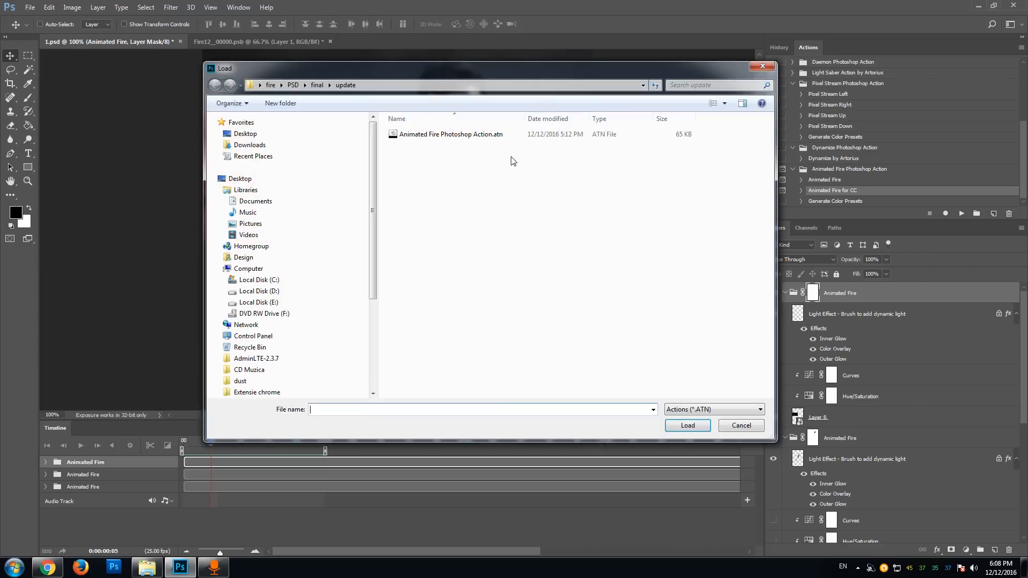
click(454, 135)
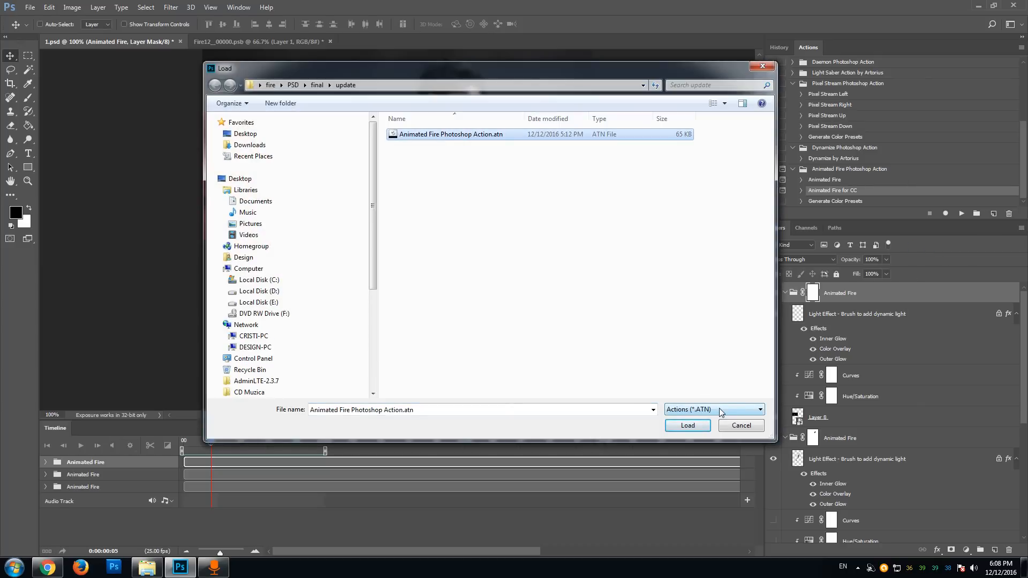
click(688, 426)
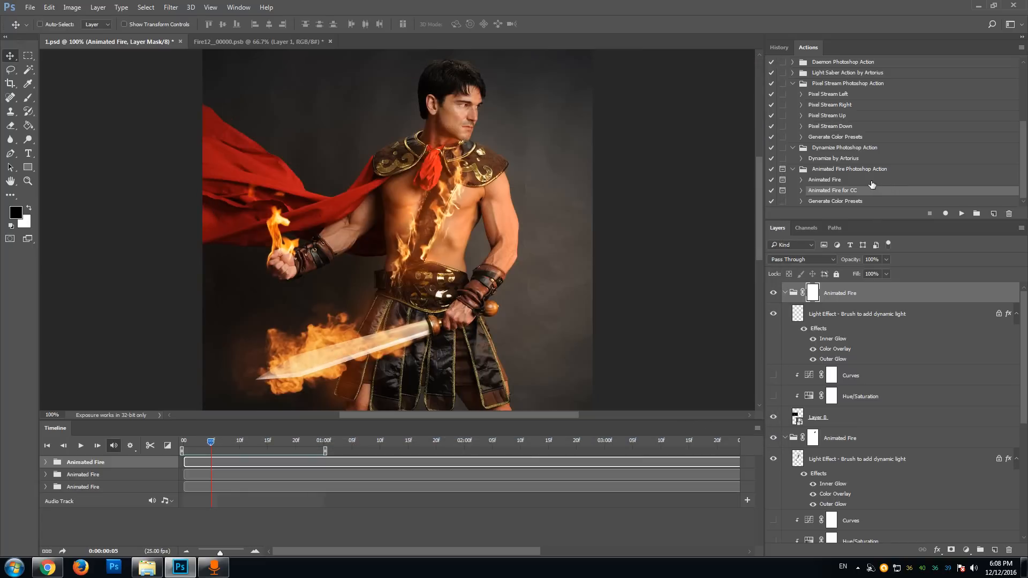
Review the Animated Fire Photoshop Action set, including Animated Fire for CC and Generate Color Presets
click(834, 171)
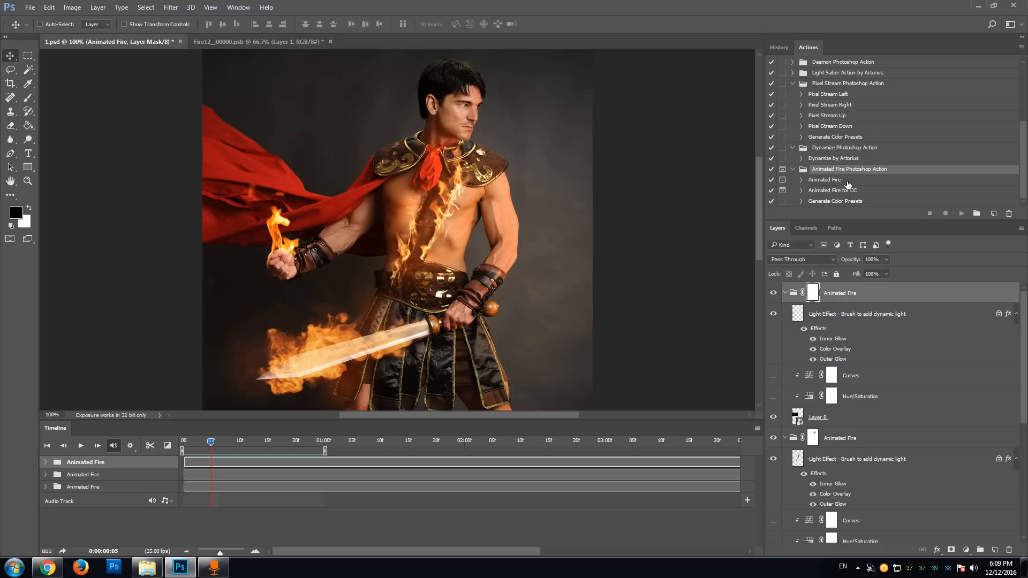
click(830, 192)
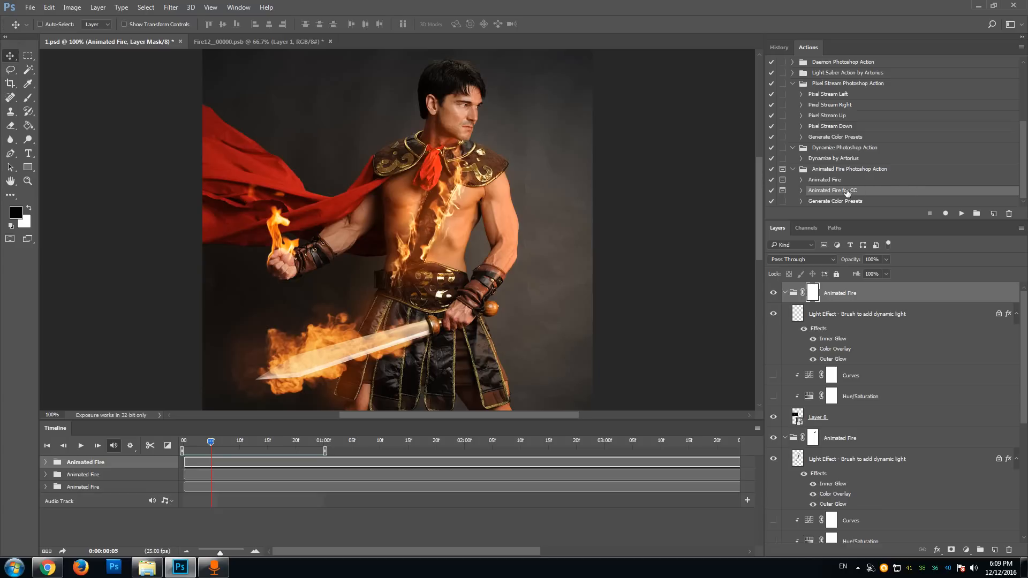
click(841, 202)
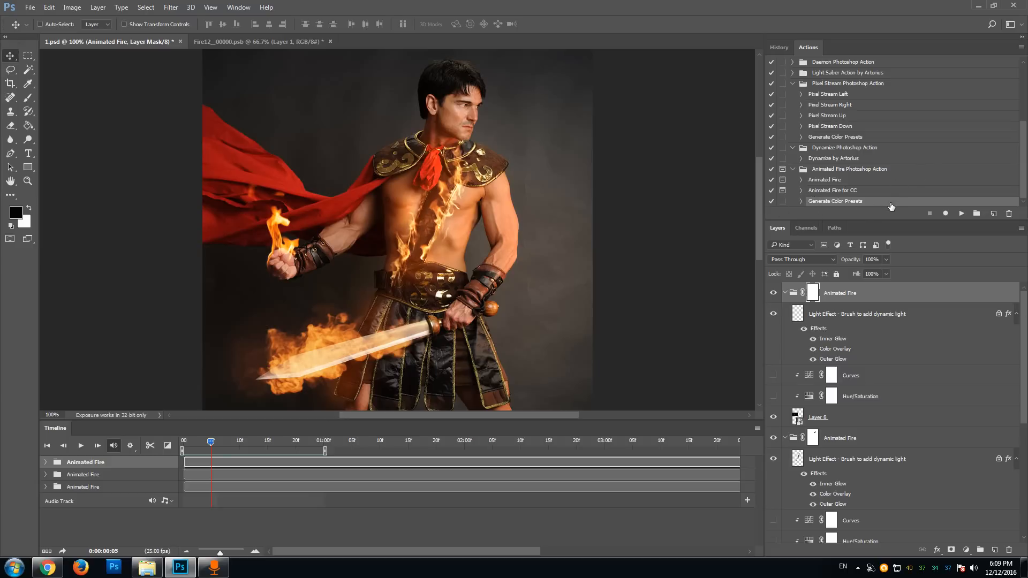
Give the layer list more room, select the Background layer and collapse the three Animated Fire groups above it
drag(889, 220, 888, 177)
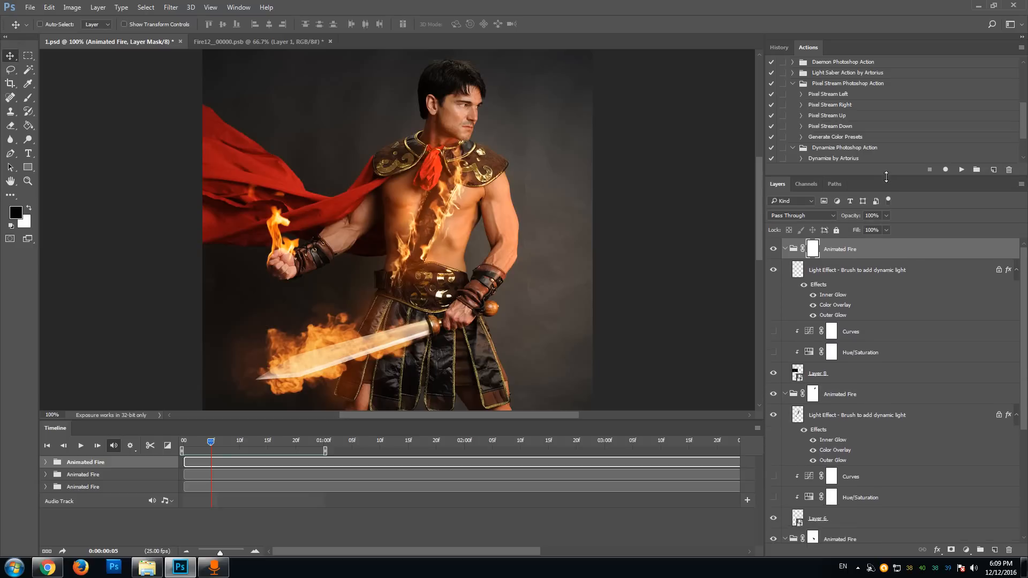
scroll(888, 375, down, 5)
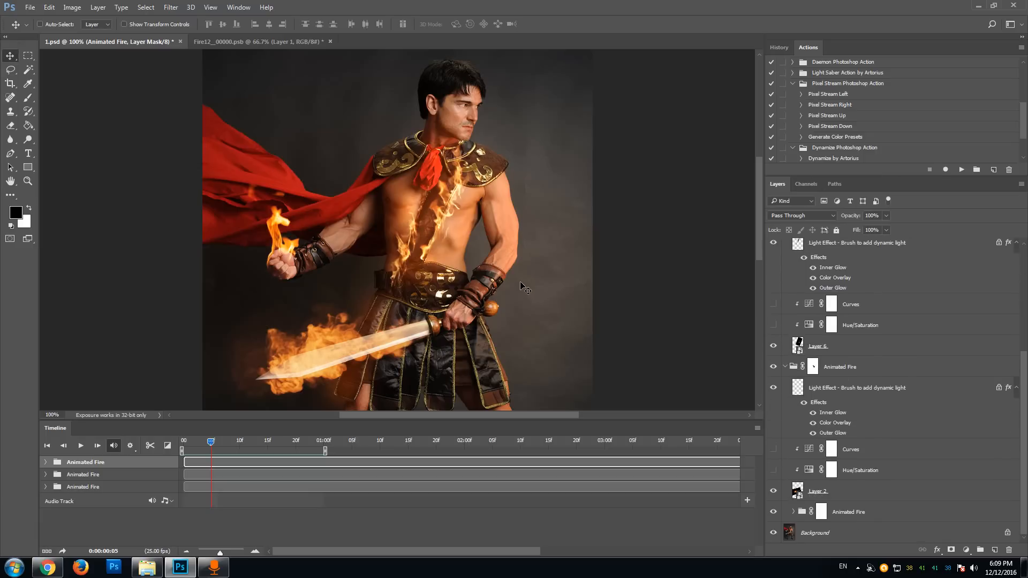
click(831, 533)
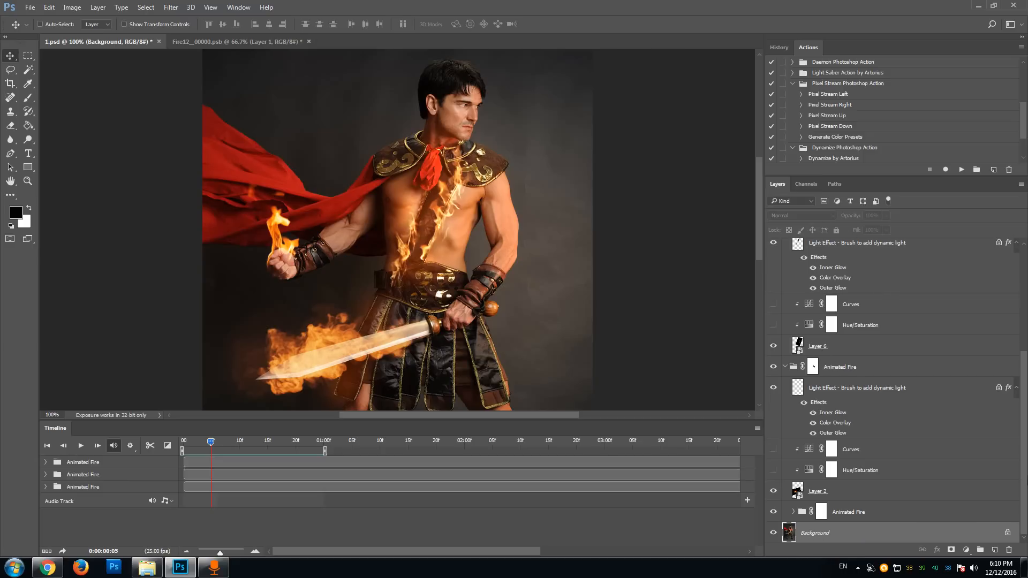
drag(1026, 481, 1026, 374)
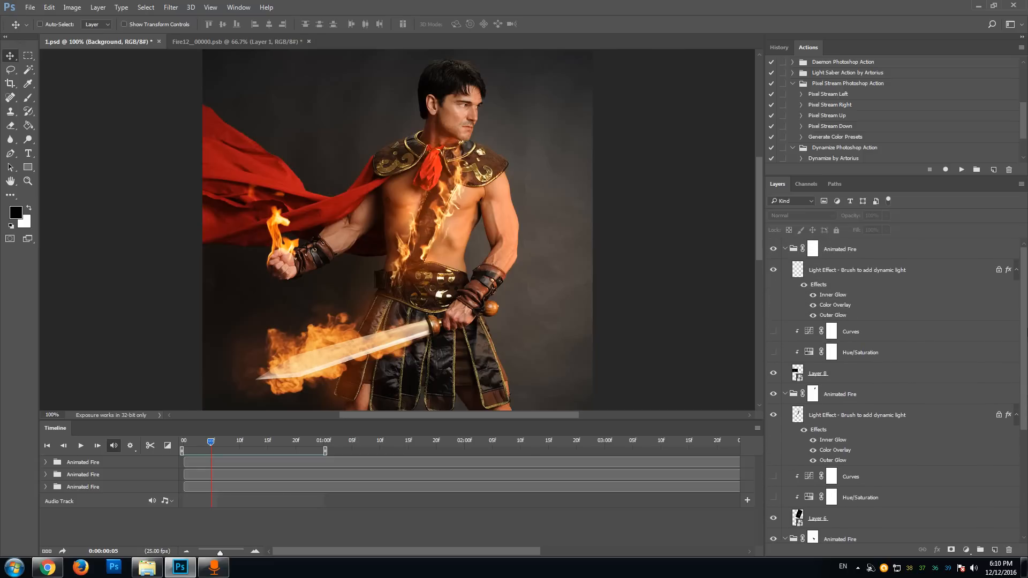
click(785, 248)
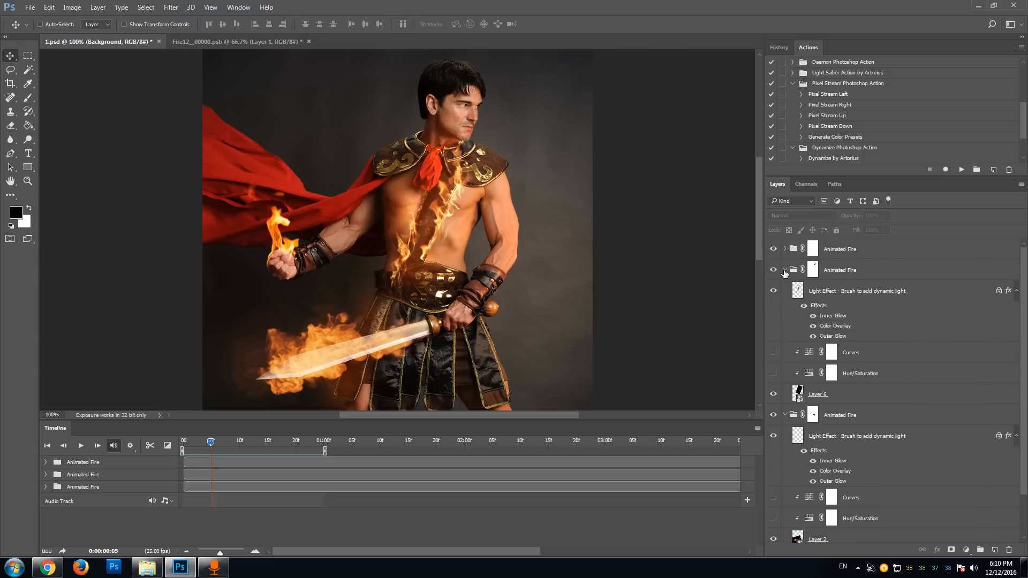
click(785, 270)
click(785, 291)
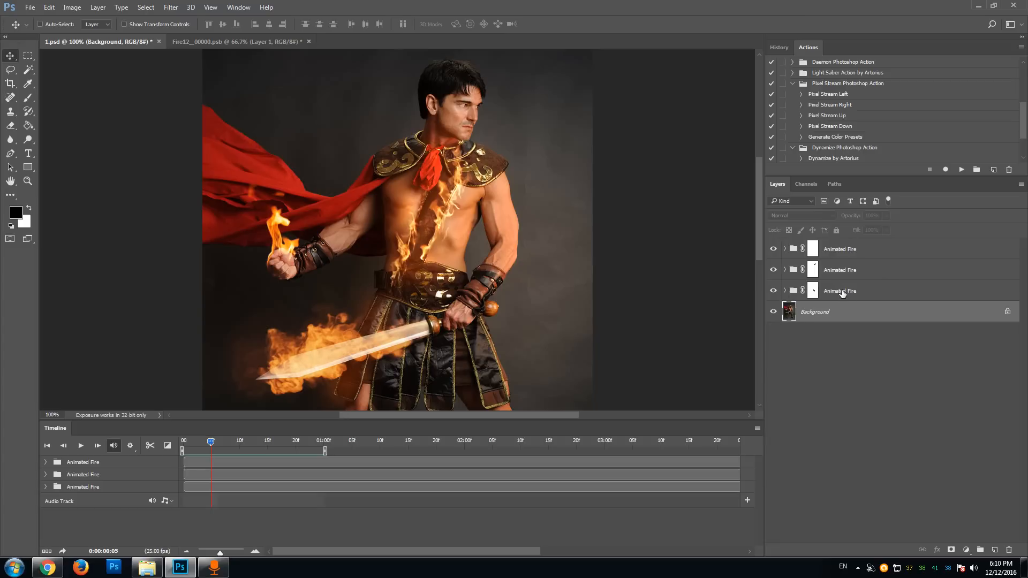
Toggle the visibility of the topmost Animated Fire group and expand all three groups to view their contents
click(773, 249)
click(772, 249)
click(785, 249)
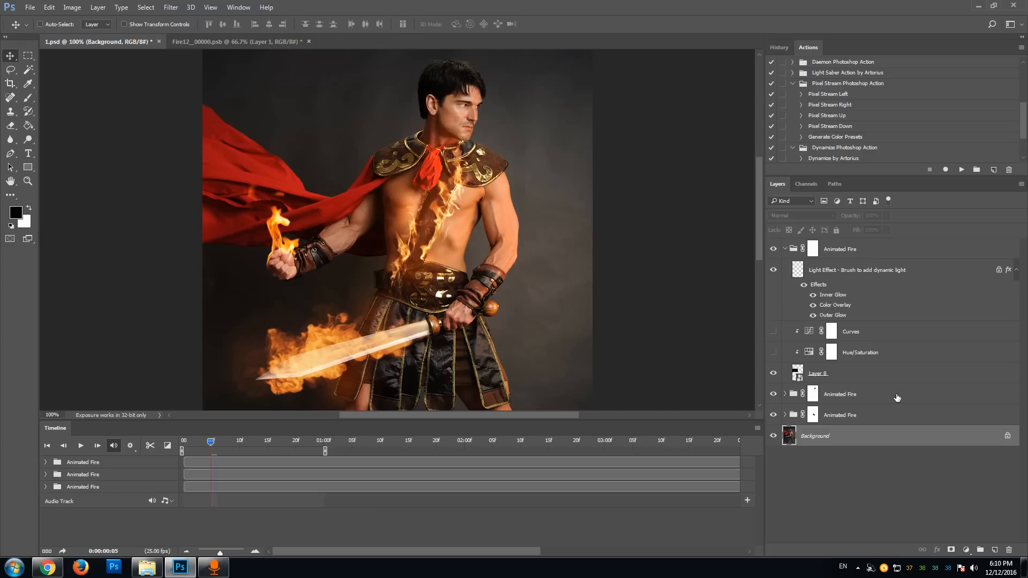
click(785, 394)
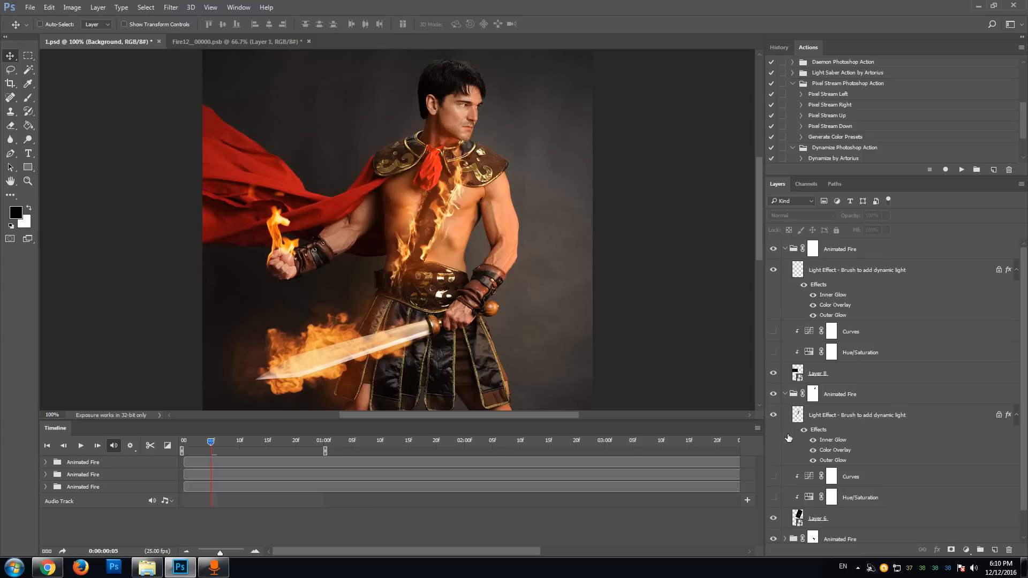
click(785, 539)
scroll(894, 380, down, 1)
scroll(895, 380, up, 2)
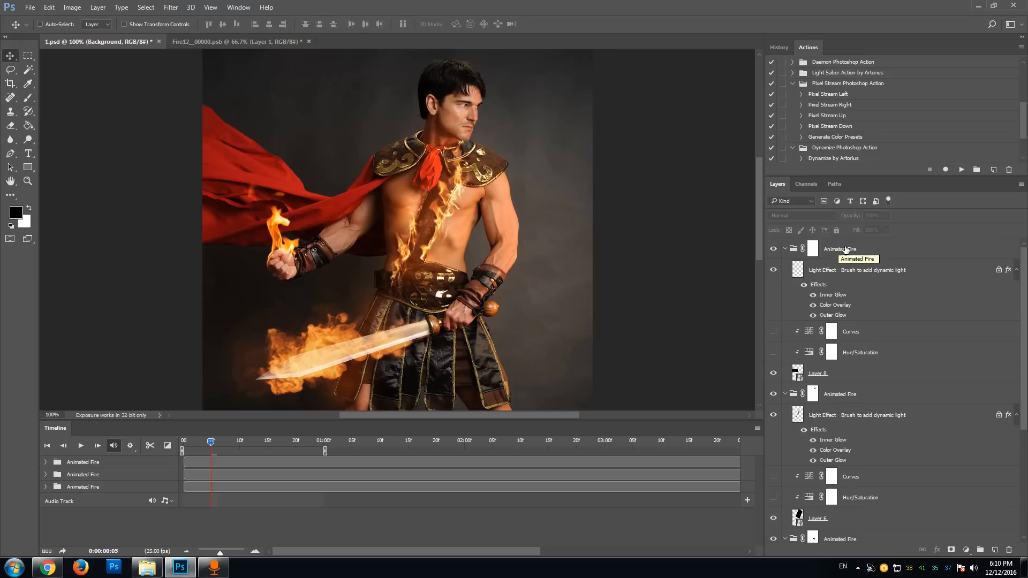
Examine the topmost Animated Fire group's Light Effect, Curves, Hue/Saturation and Layer 8 layers, toggling the visibility of the adjustments
click(889, 252)
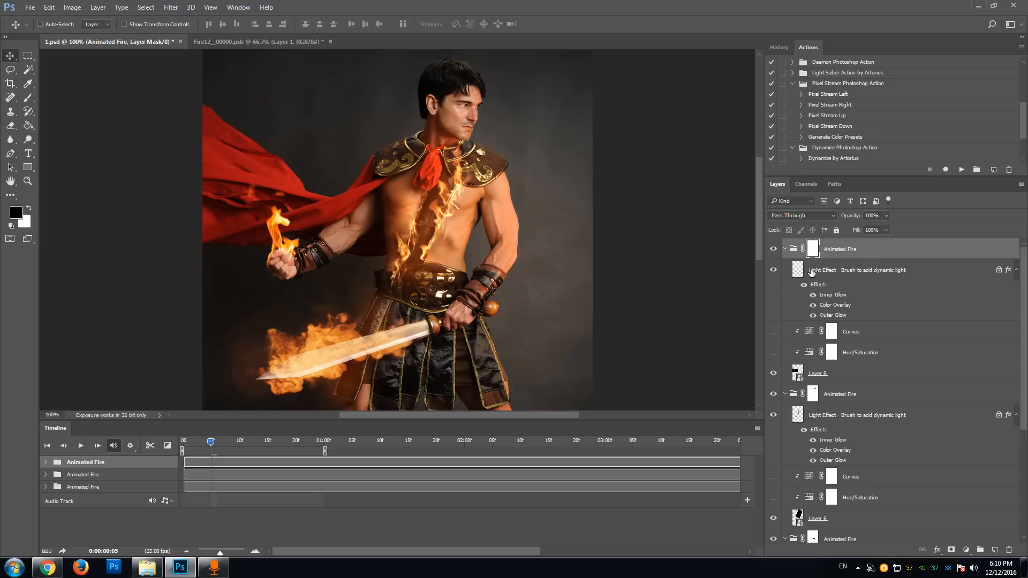
click(848, 271)
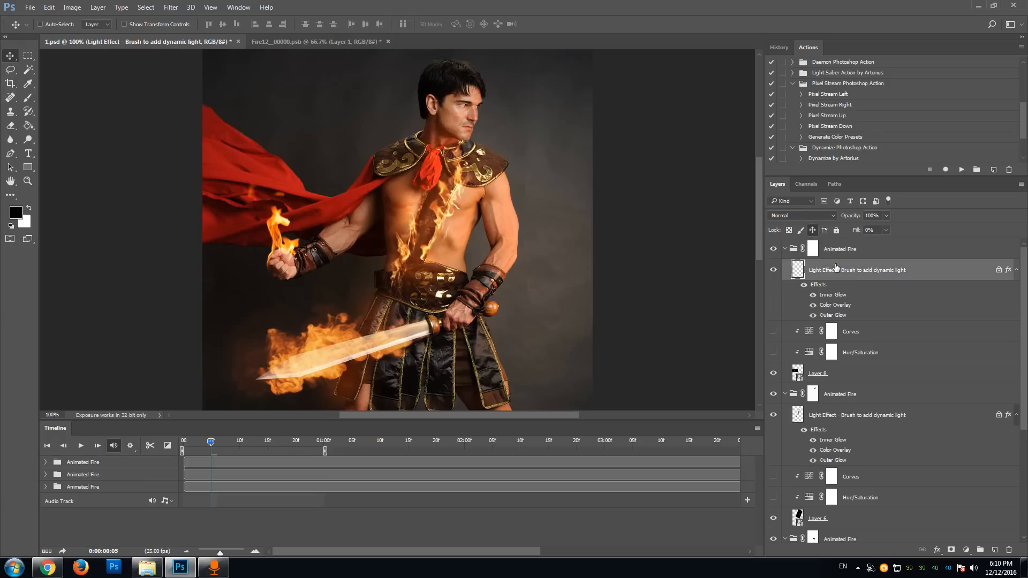
click(830, 337)
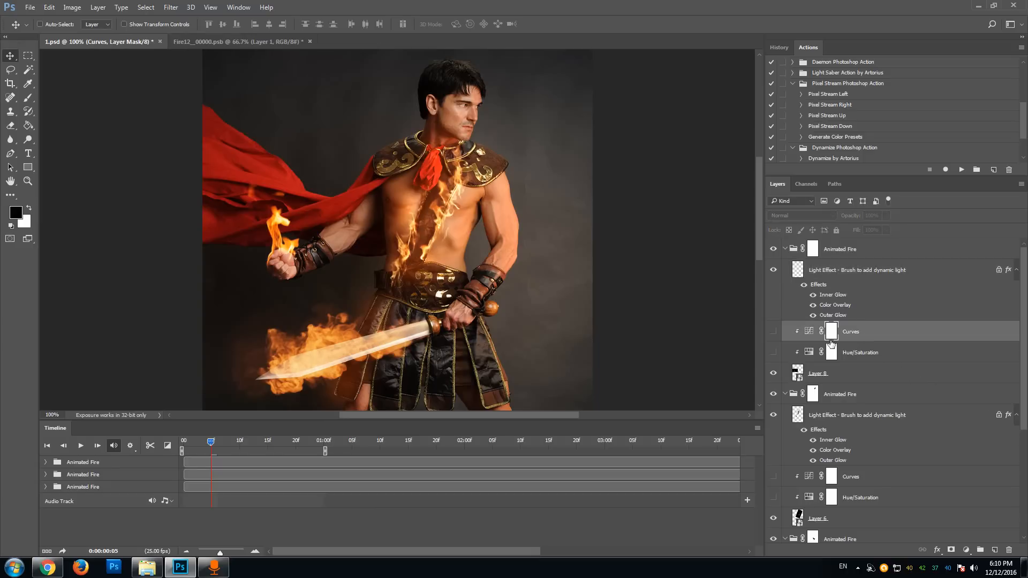
click(774, 332)
click(773, 352)
click(773, 352)
click(862, 377)
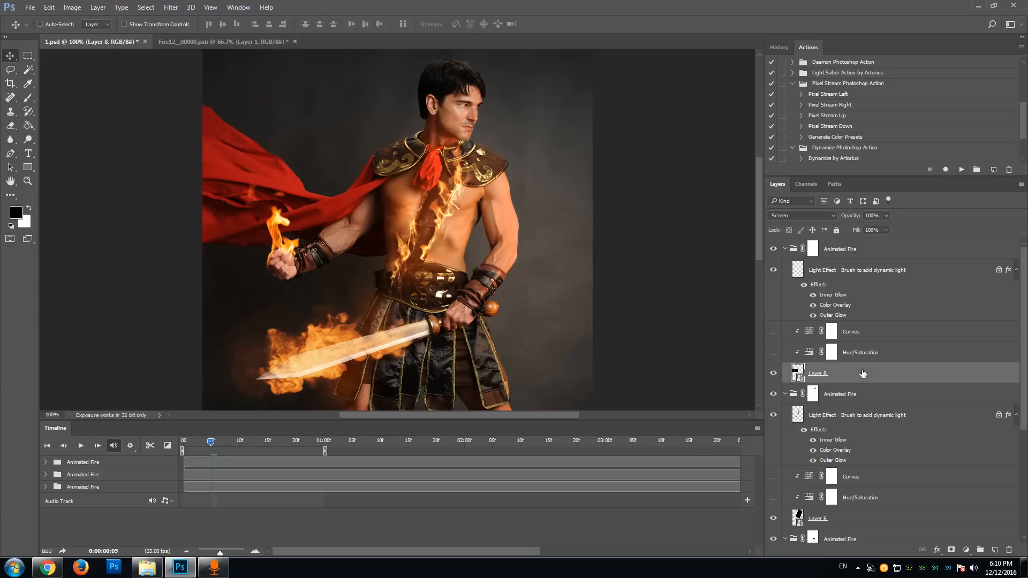
click(861, 251)
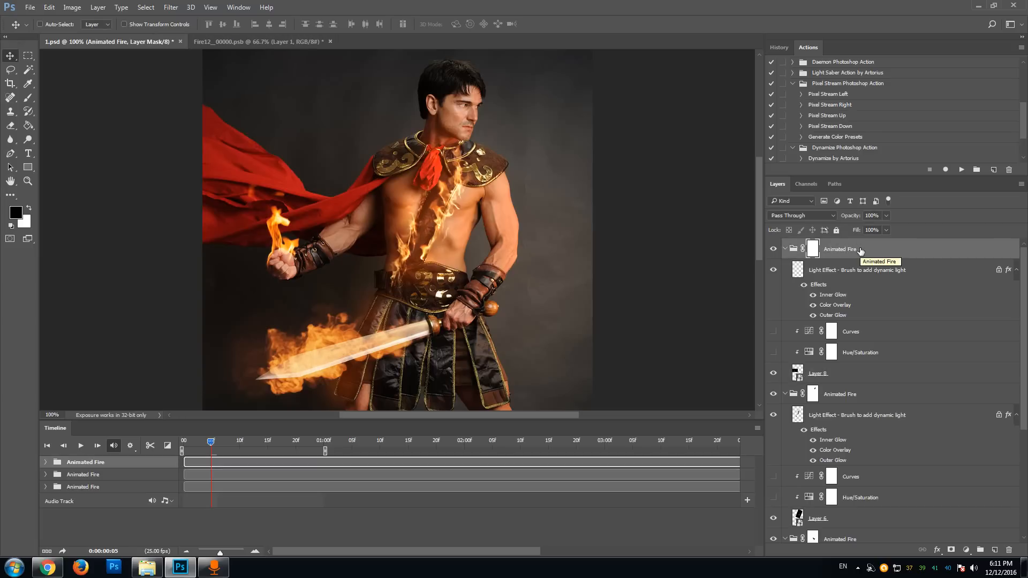
Undo all the Animated Fire effects back to the original photo with only its Background layer
key(ctrl+alt+z)
key(ctrl+alt+z)
key(ctrl+alt+z)
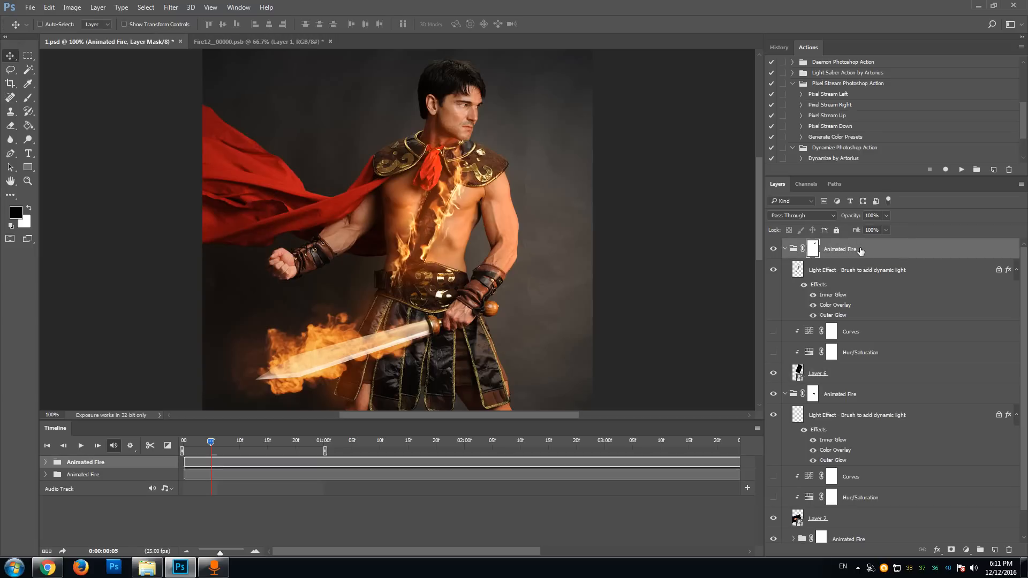
key(ctrl+alt+z)
key(ctrl+alt+z)
key(ctrl+alt+z)
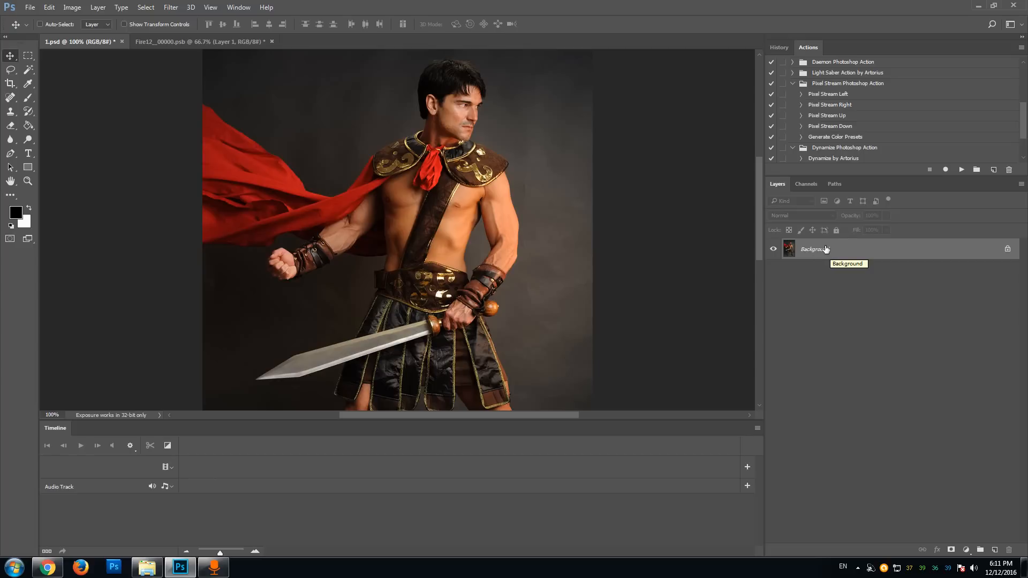
Check the document's width, height and resolution in the Image Size dialog and close it without applying changes
click(72, 8)
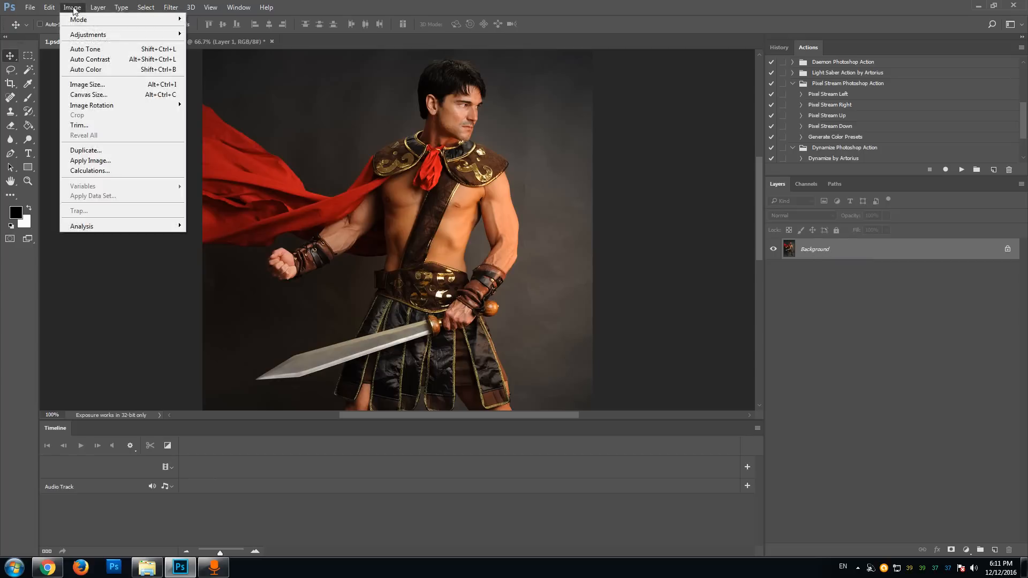
mouse_move(75, 22)
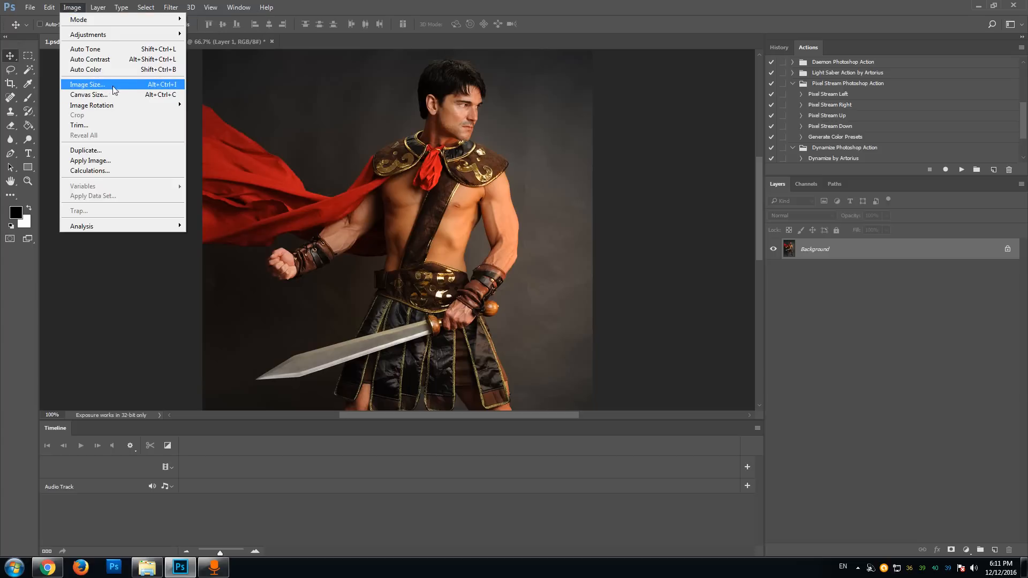
click(86, 86)
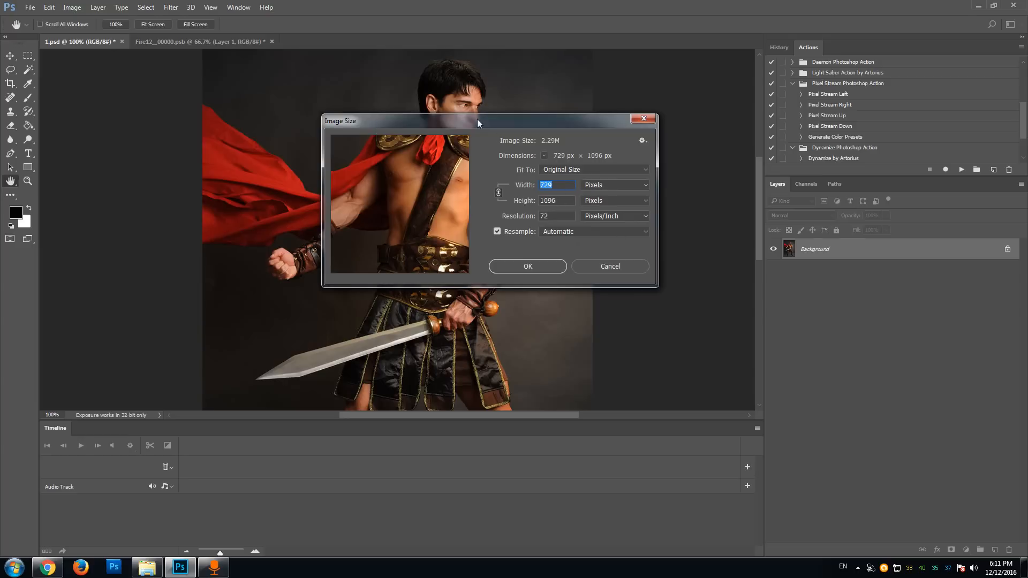
drag(478, 126, 472, 119)
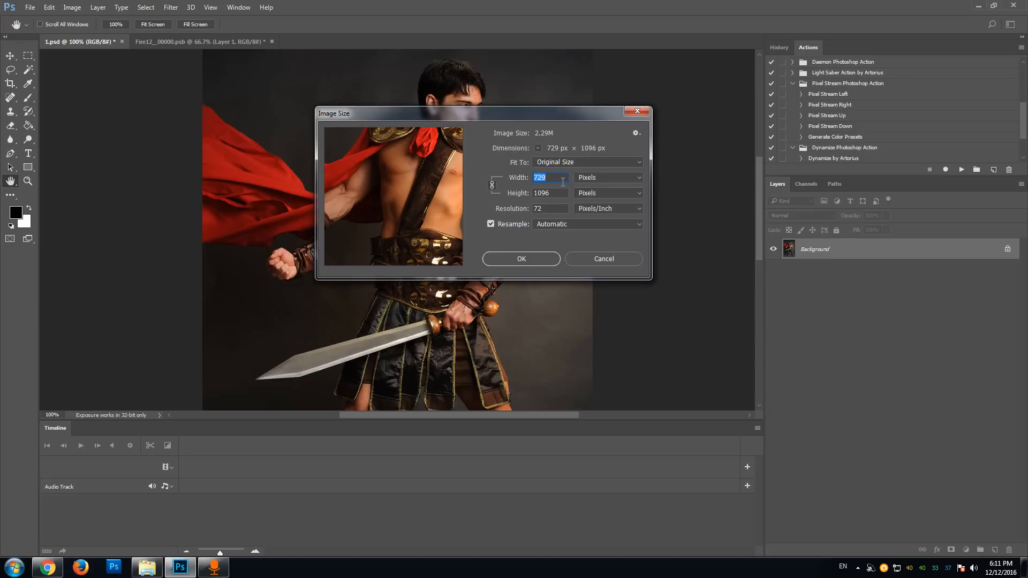
drag(324, 115, 331, 137)
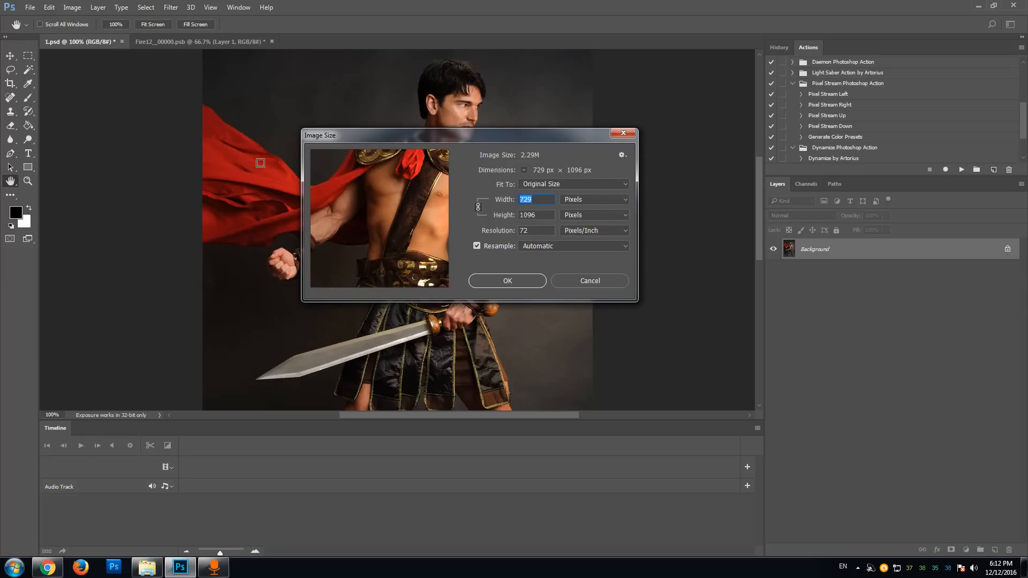
drag(352, 136, 302, 130)
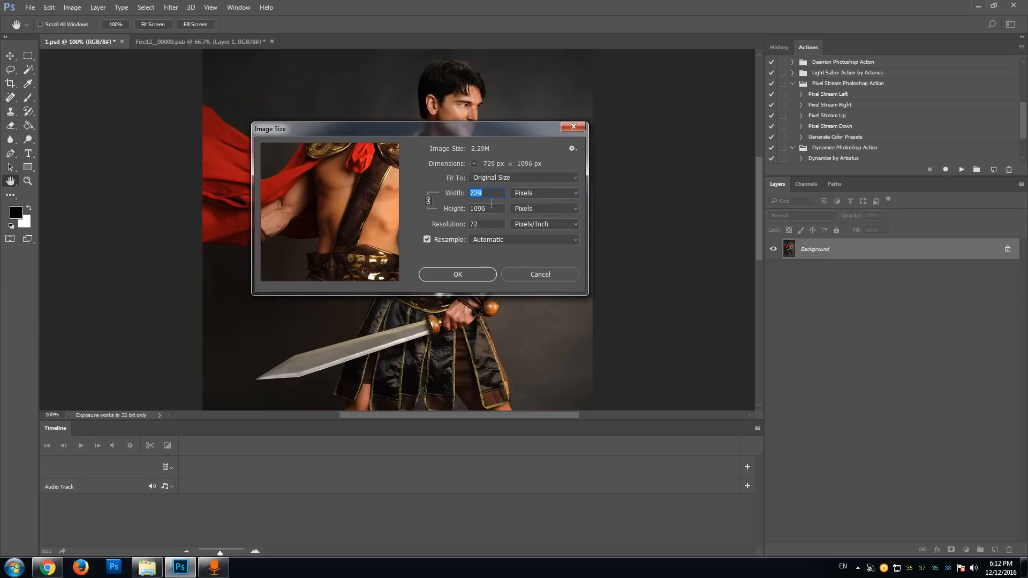
click(453, 223)
click(487, 224)
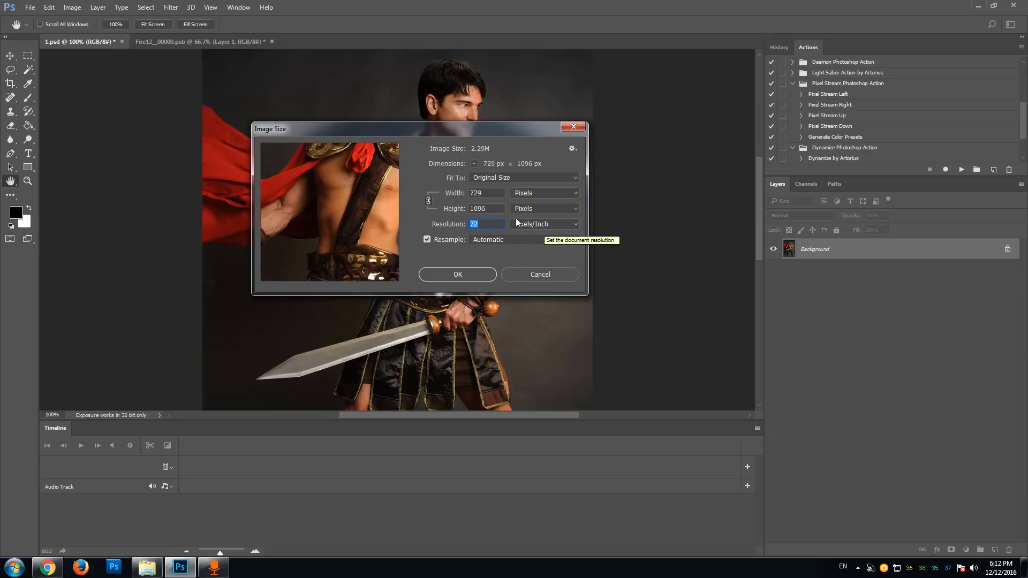
click(494, 208)
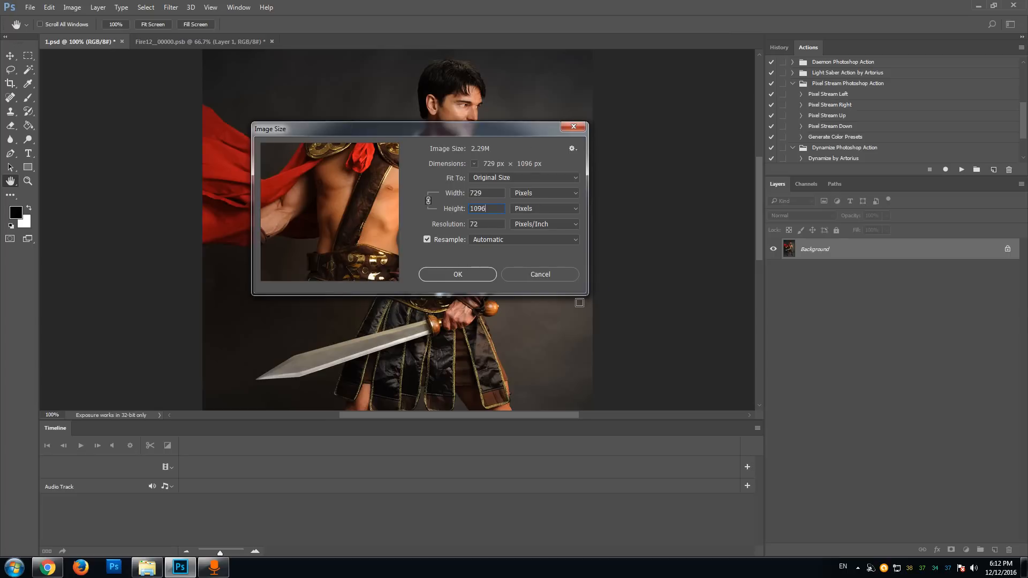
click(555, 278)
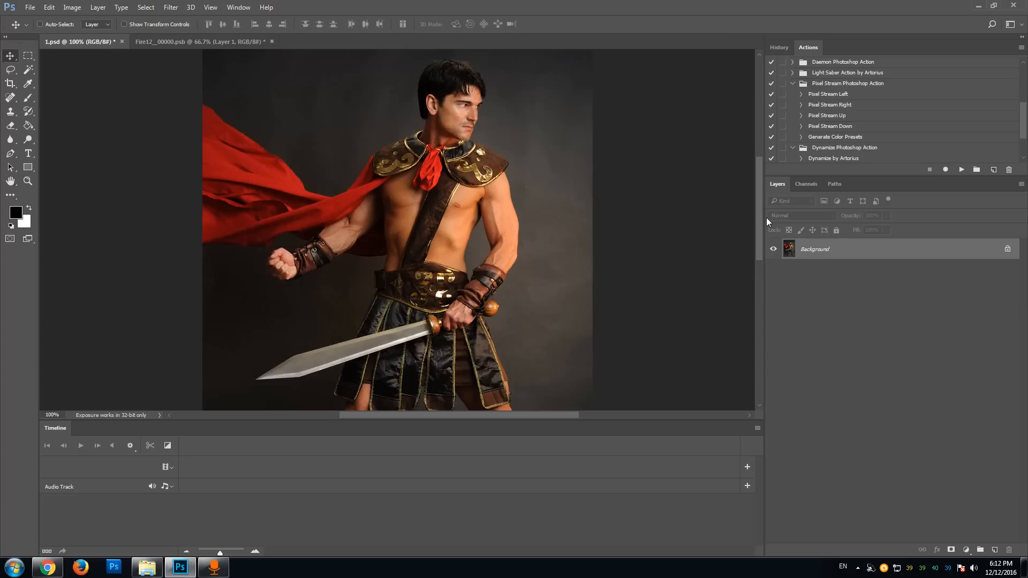
Run the Animated Fire for CC action on the warrior photo
scroll(849, 149, down, 3)
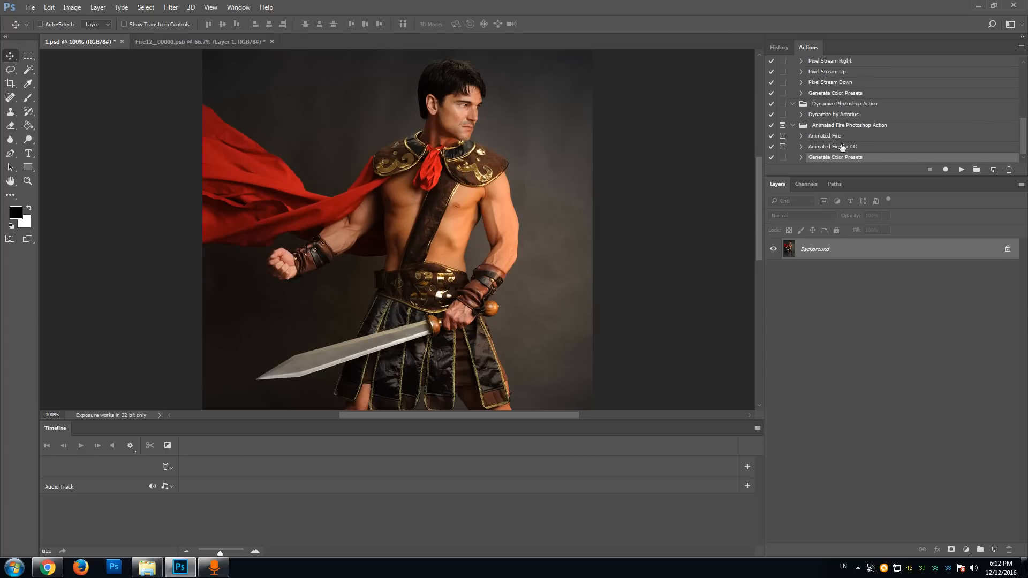
click(815, 148)
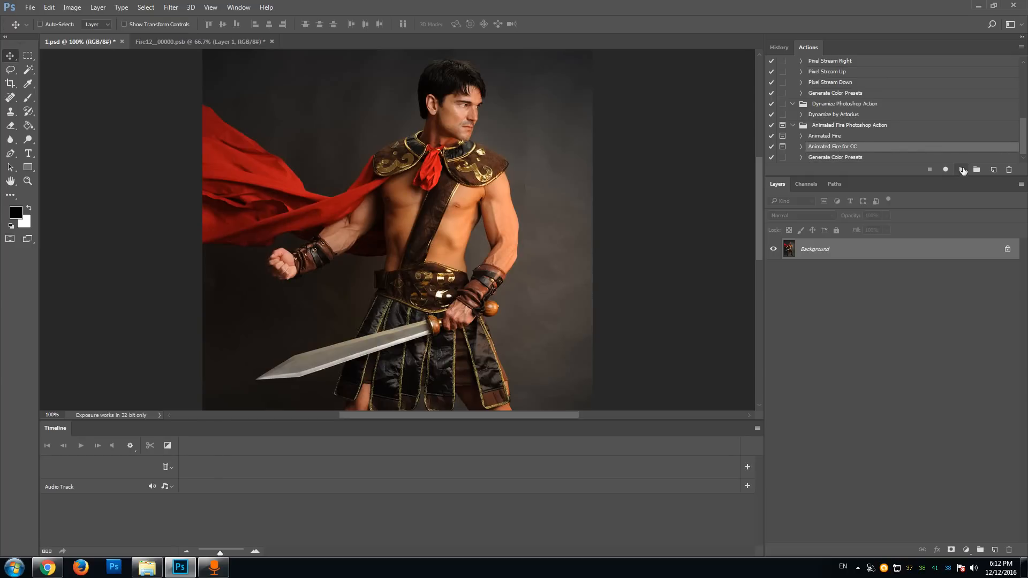
click(962, 170)
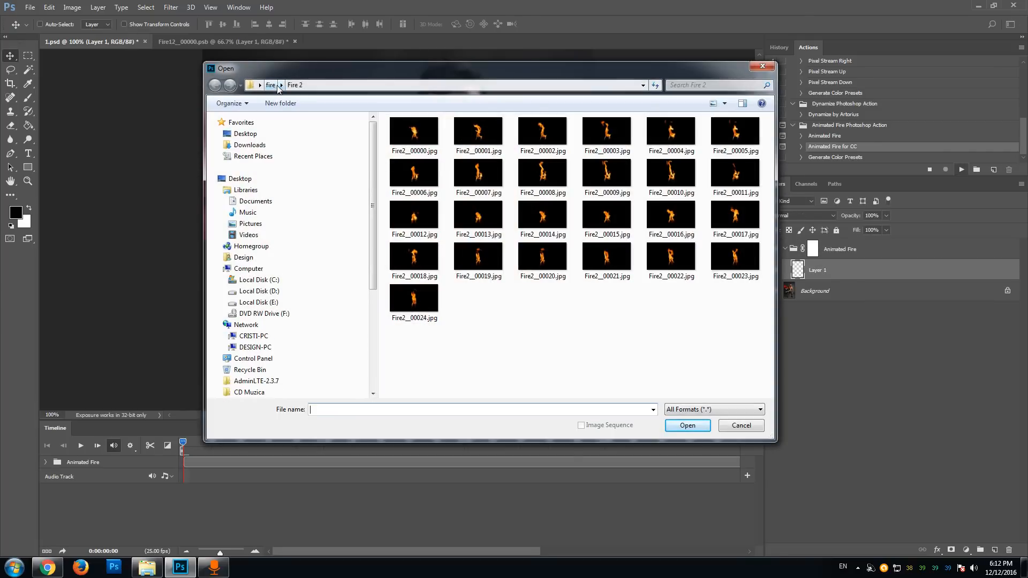
Load Fire12__00000.jpg from the Fire 12 folder as an image sequence for the action's fire layer
click(271, 85)
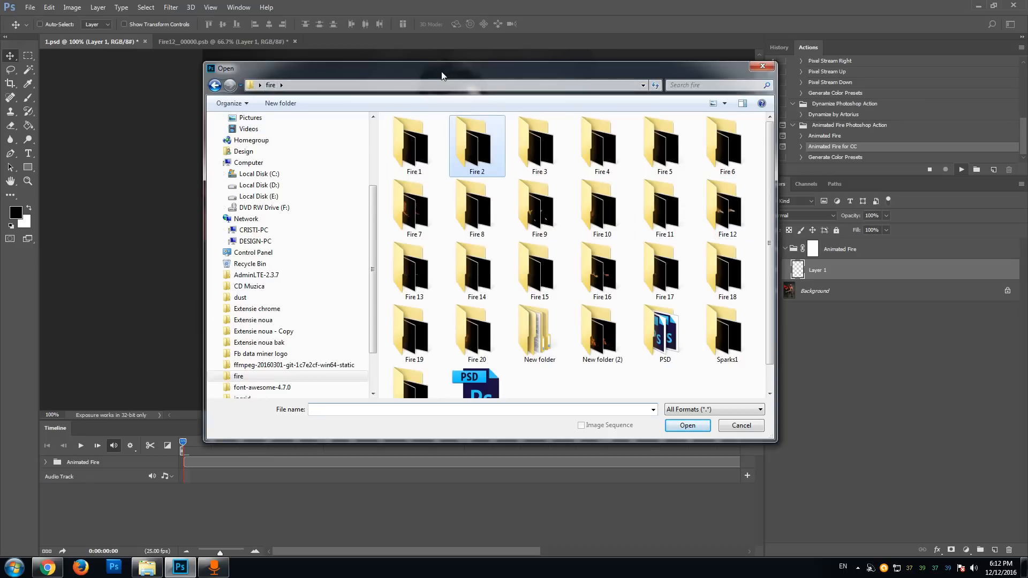
drag(279, 72, 197, 74)
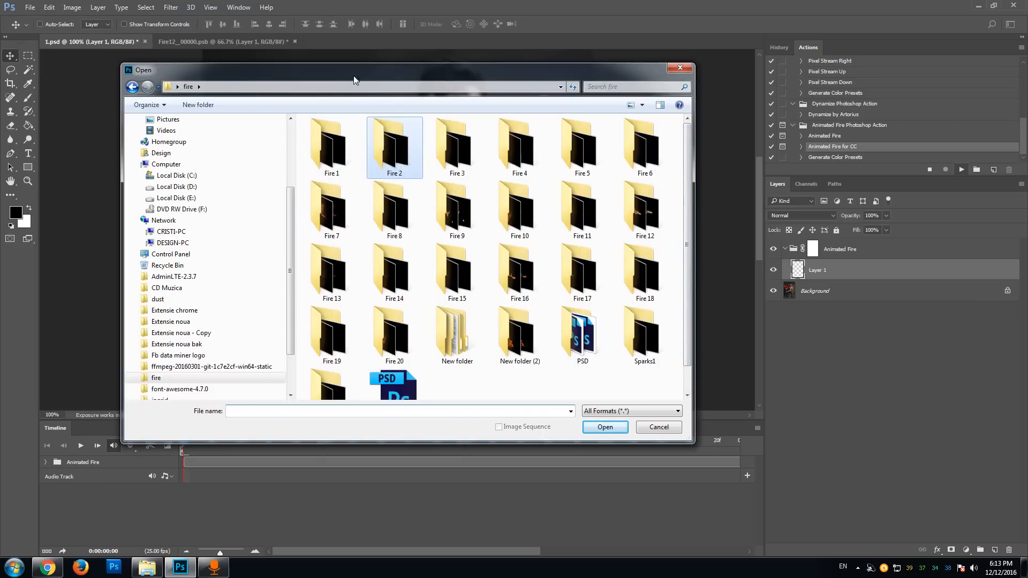
double_click(641, 212)
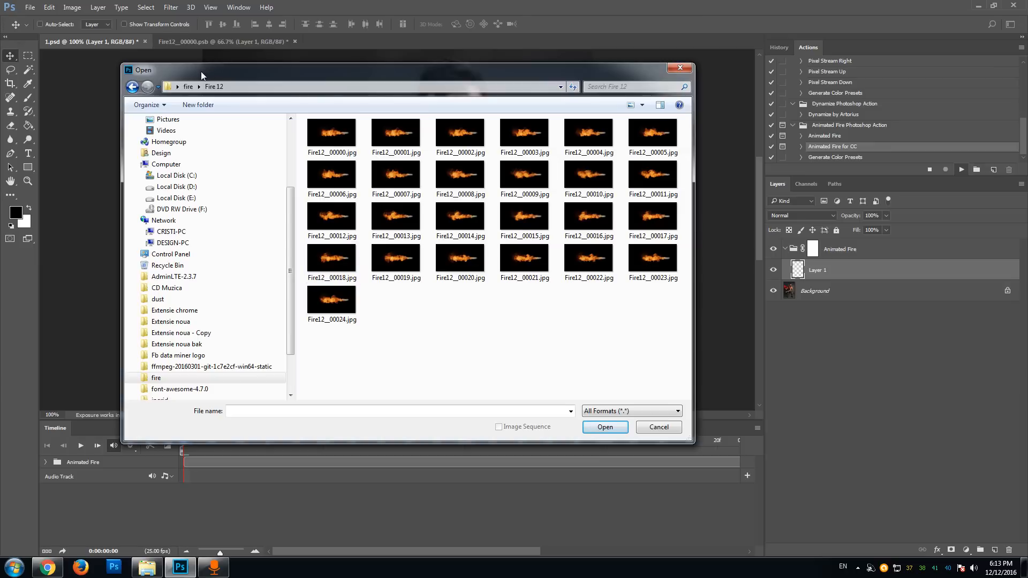
click(317, 134)
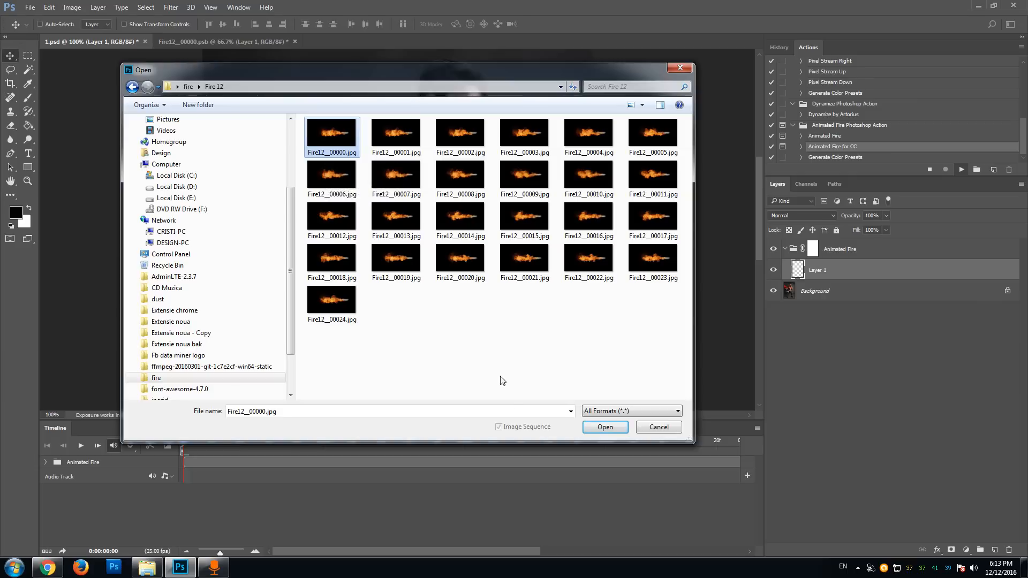
click(499, 427)
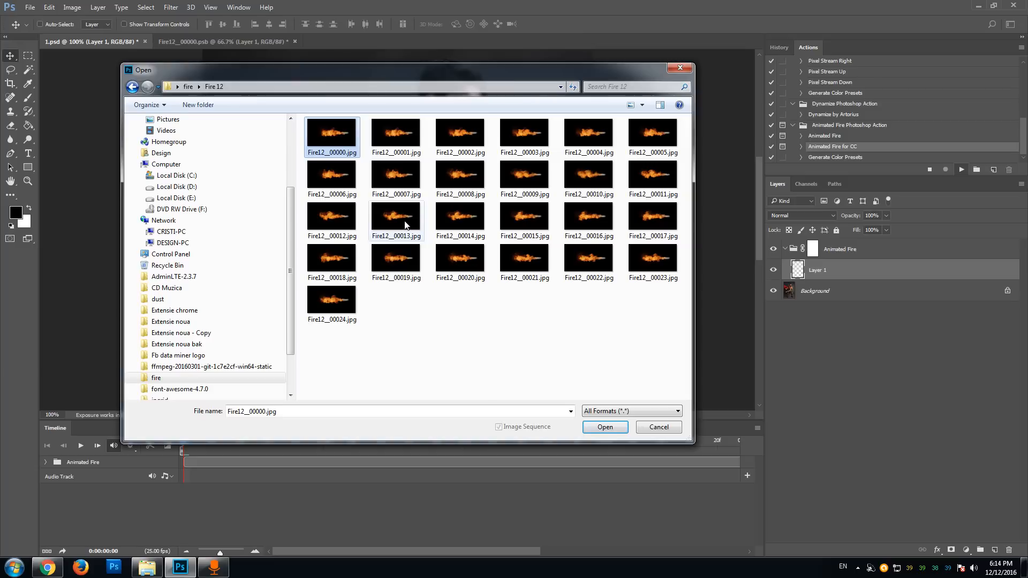
click(612, 431)
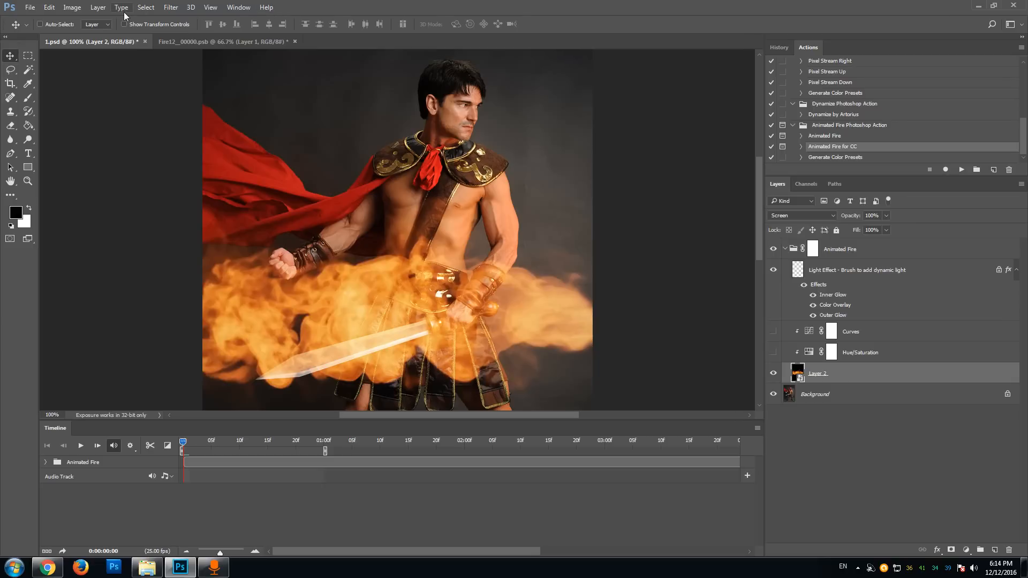
Start a Scale transform on the Layer 2 fire and set its width and height to 50%
click(49, 7)
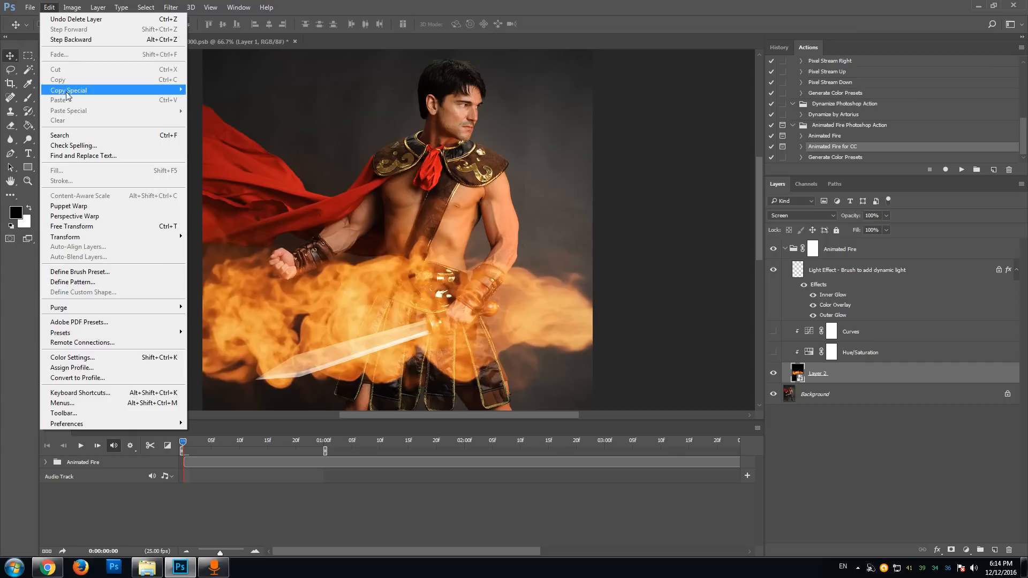
mouse_move(100, 236)
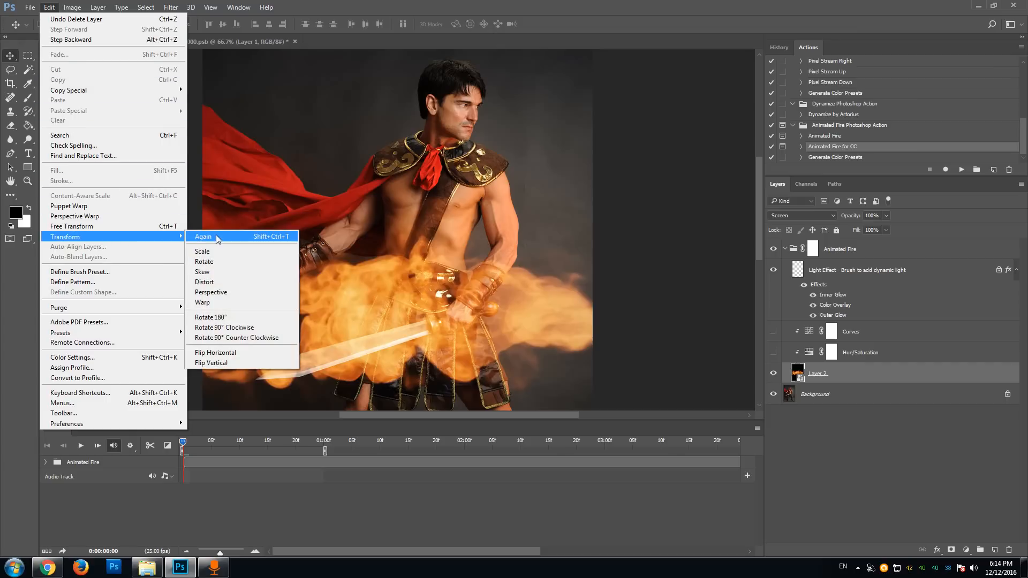
click(222, 251)
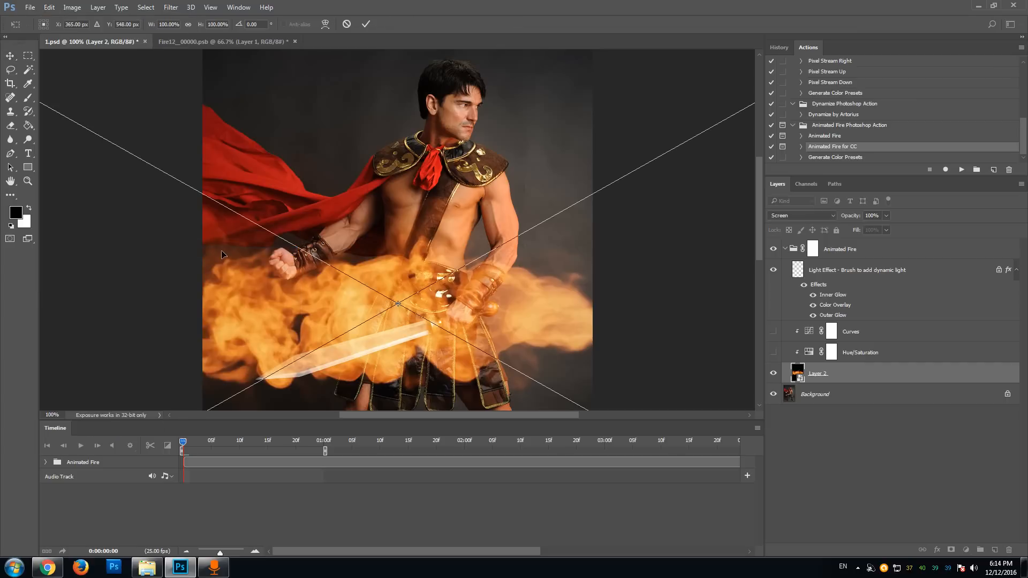
click(165, 25)
text(50)
key(Return)
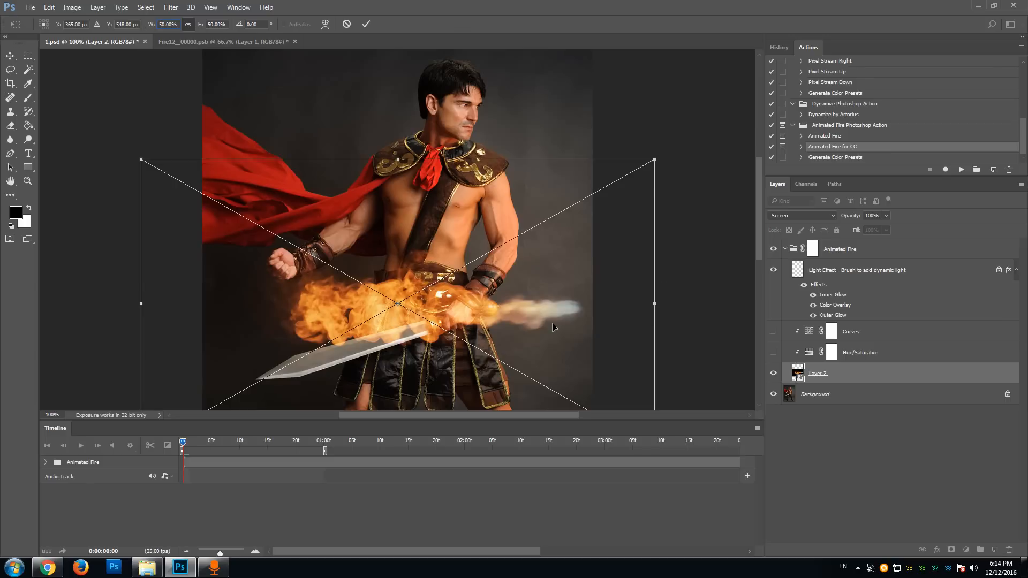
Position the fire along the sword blade, rotate it to about -16° and scale it to about 43%, and apply the transform
drag(472, 324, 422, 357)
drag(621, 338, 595, 268)
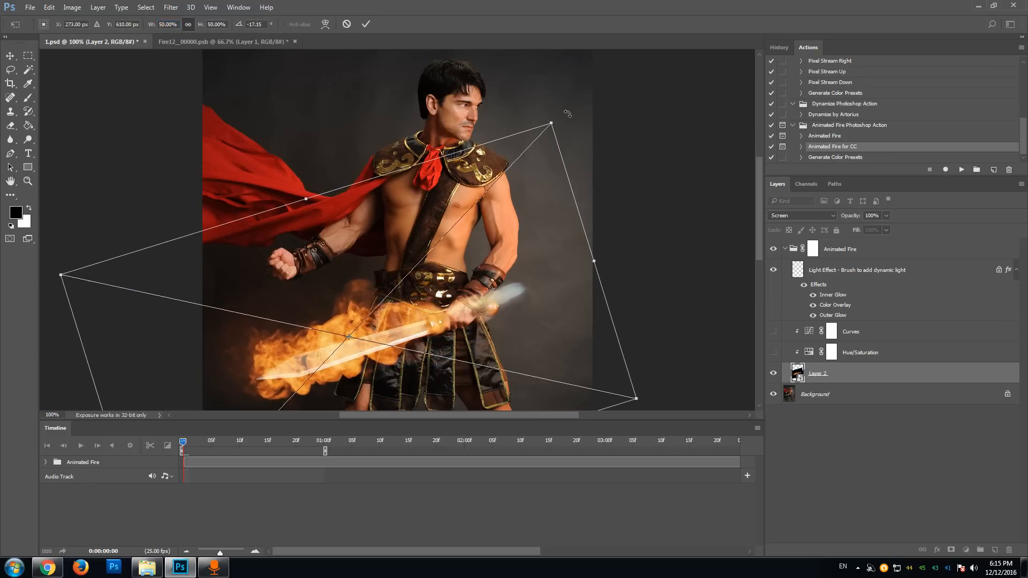
drag(555, 122, 505, 162)
drag(364, 320, 373, 336)
drag(670, 289, 670, 302)
drag(382, 344, 379, 344)
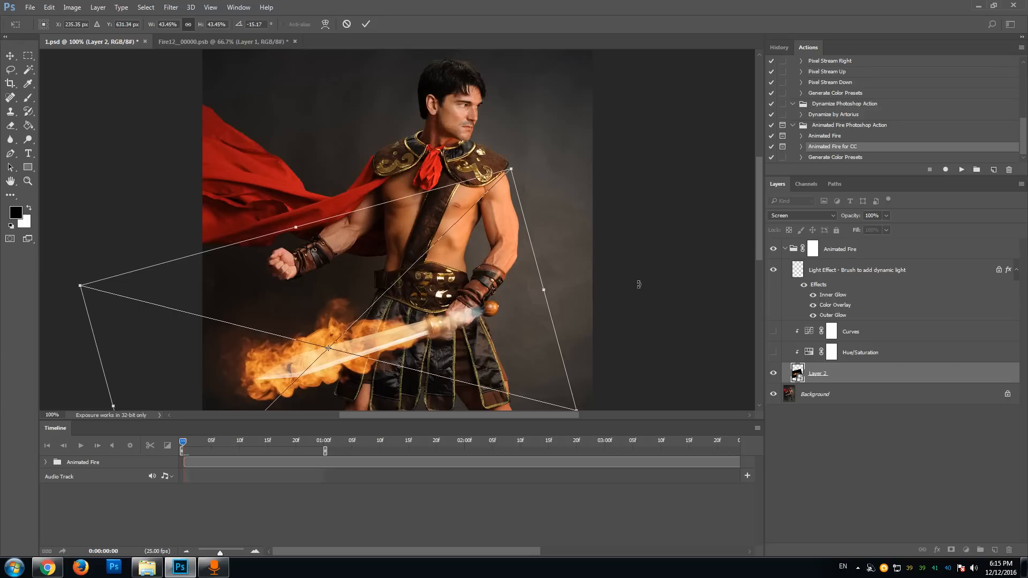
drag(632, 285, 631, 281)
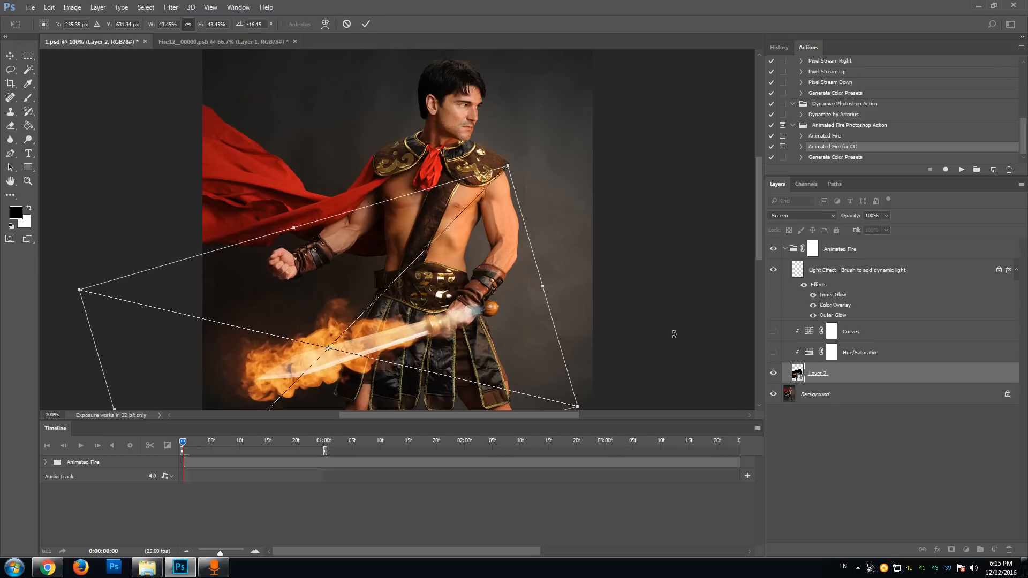
drag(406, 330, 381, 337)
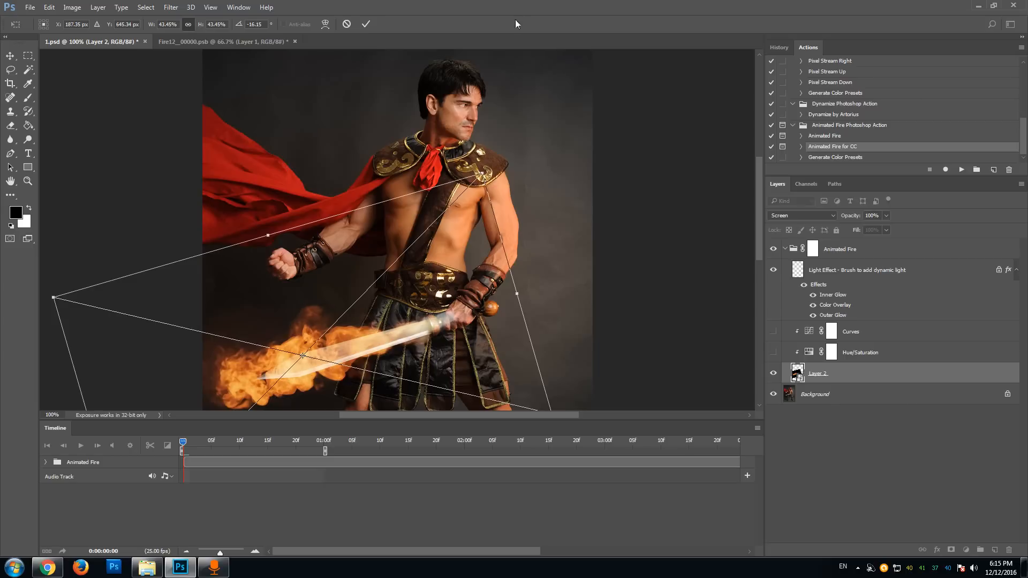
click(367, 25)
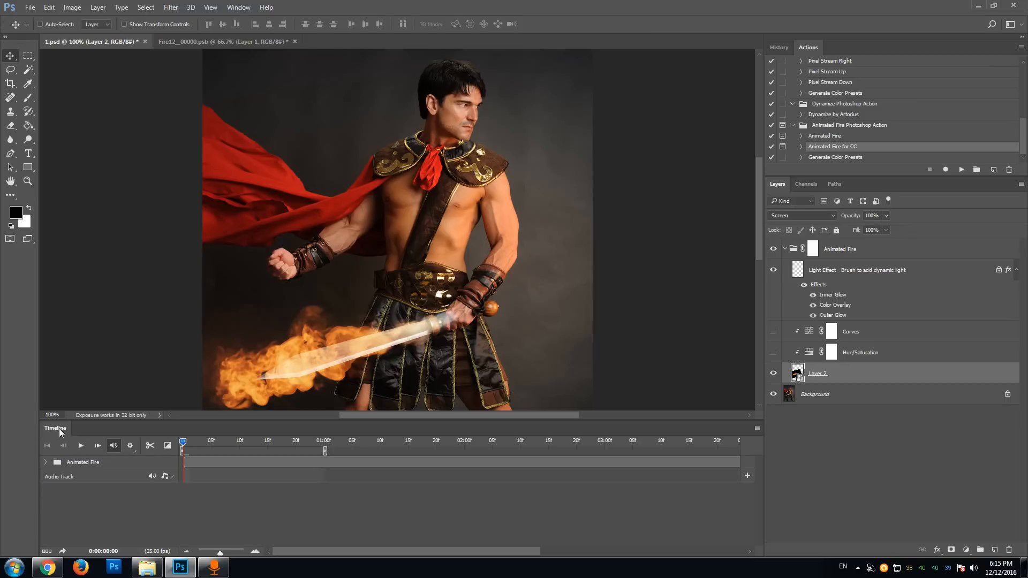
Check that the Timeline is enabled, and play and stop the fire animation as a preview
click(240, 8)
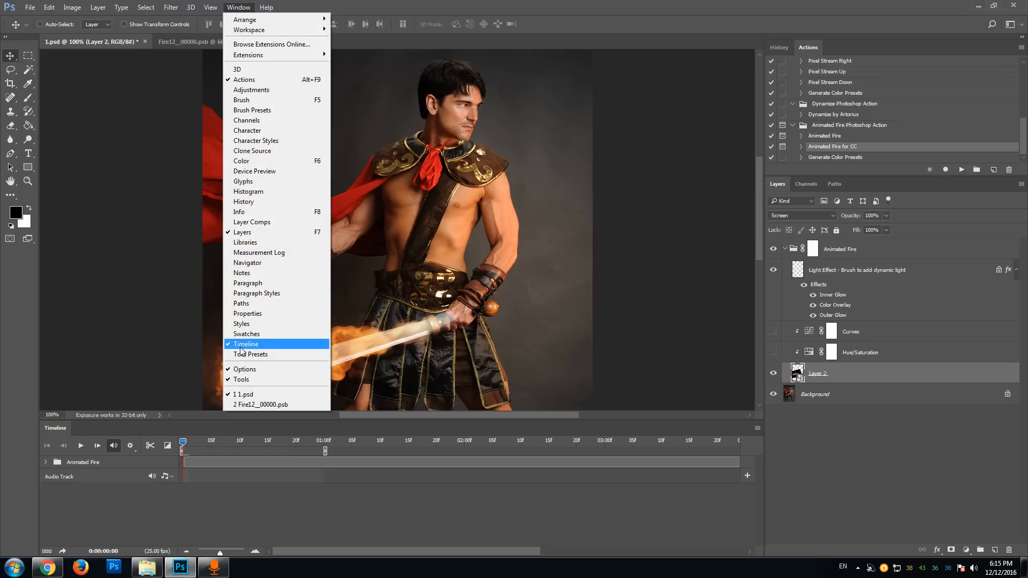
click(144, 522)
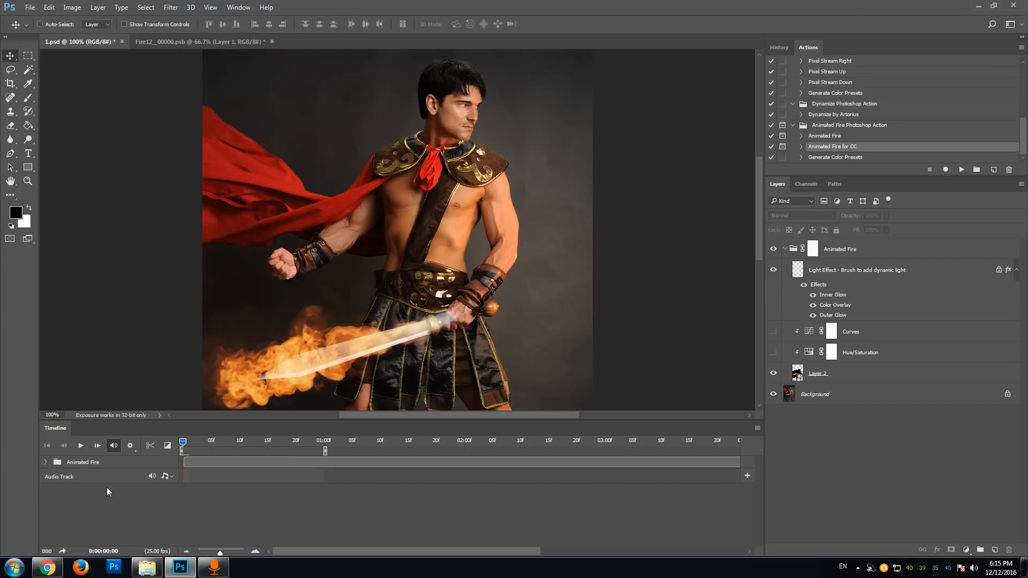
click(81, 445)
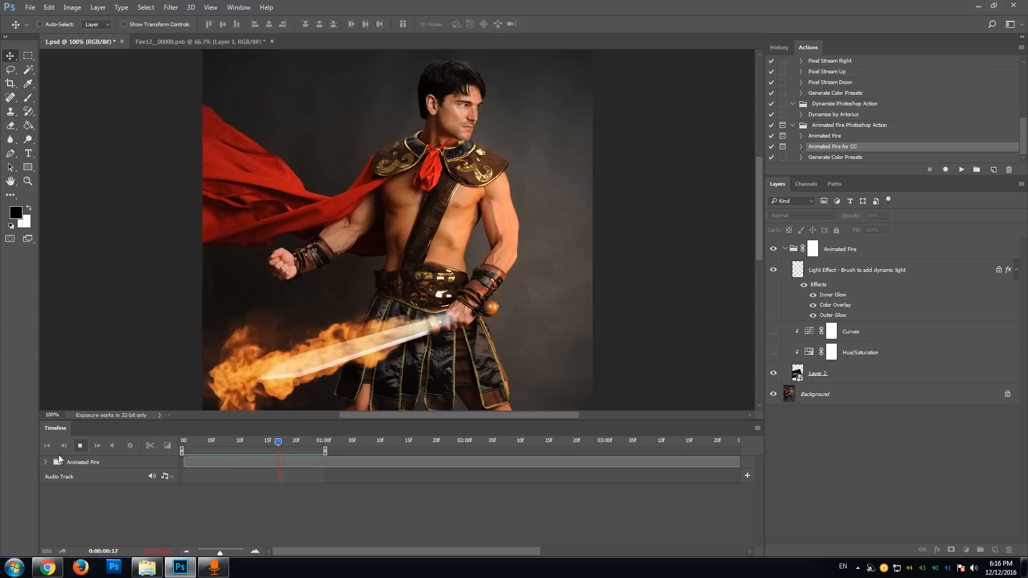
click(80, 446)
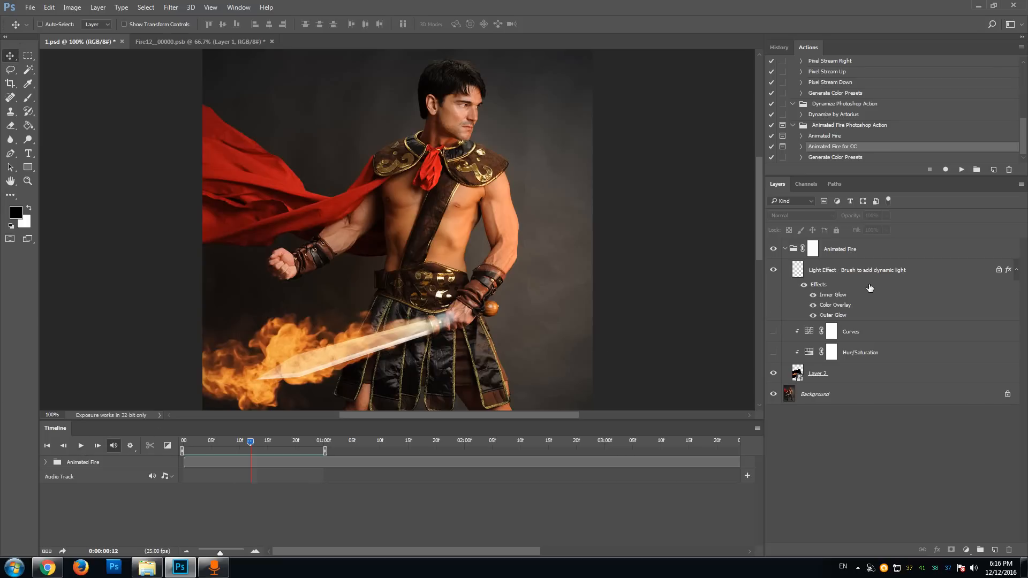
Mask the fire off the sword's handle on the Animated Fire group mask with a 45 px, 76% hardness black brush, and preview the animation
click(836, 252)
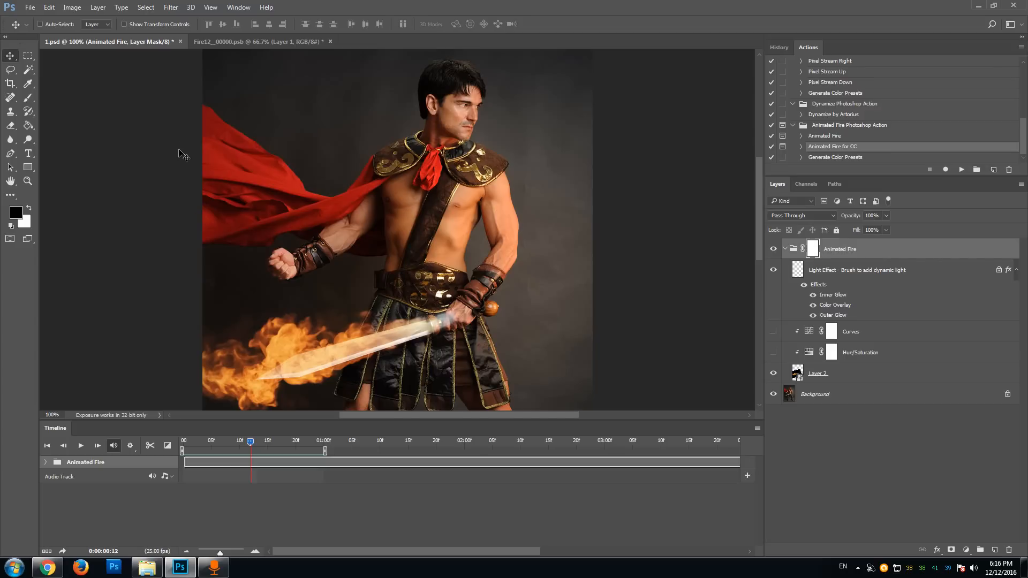
click(29, 98)
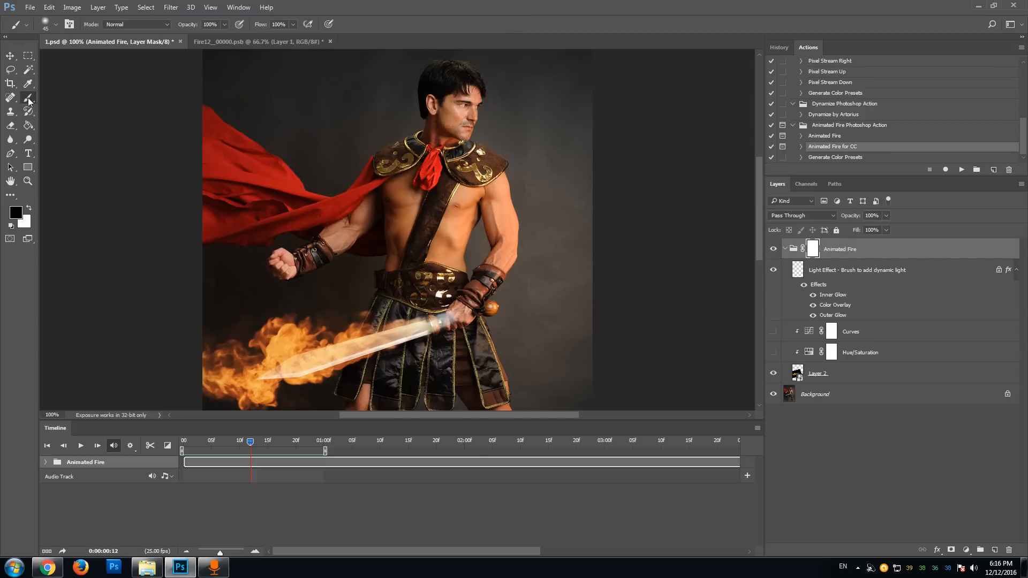
click(57, 25)
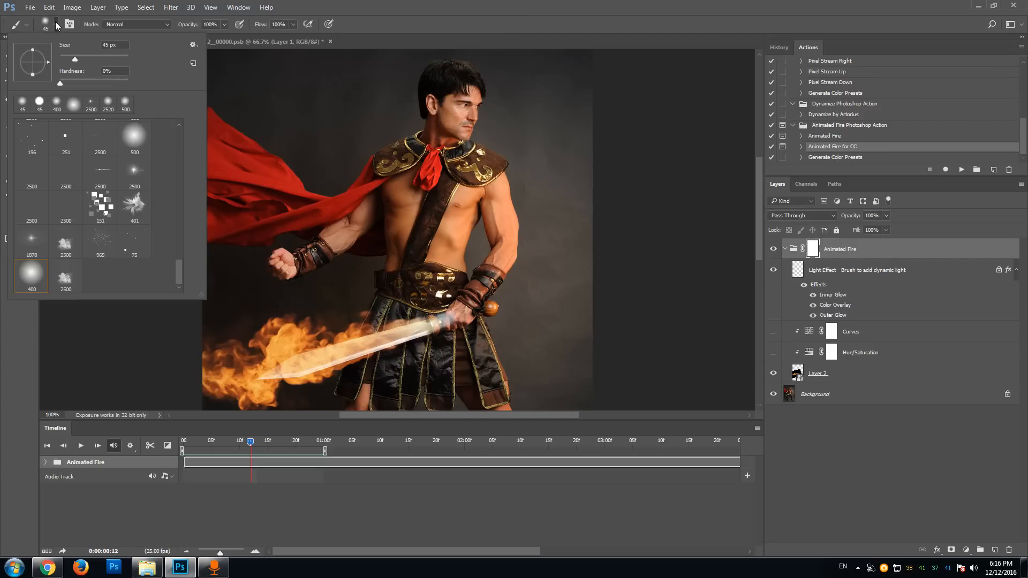
drag(181, 274, 183, 112)
click(30, 136)
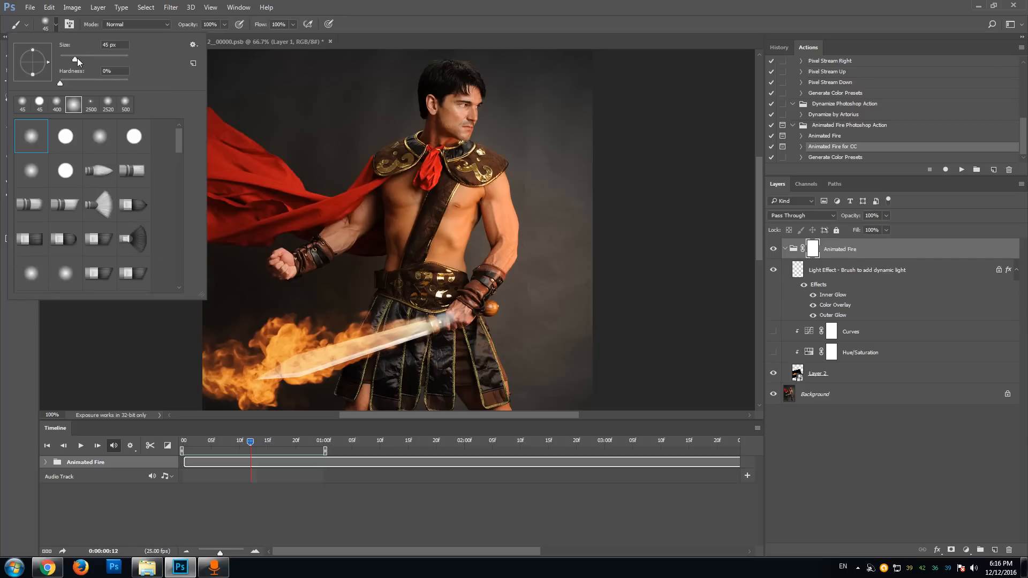
drag(60, 84, 64, 83)
click(120, 7)
click(120, 6)
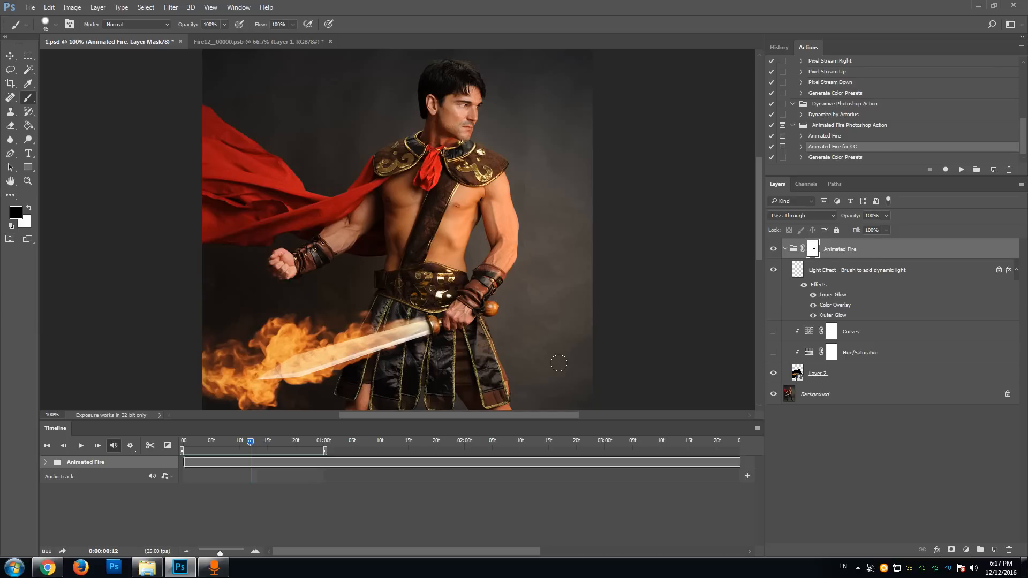
click(81, 446)
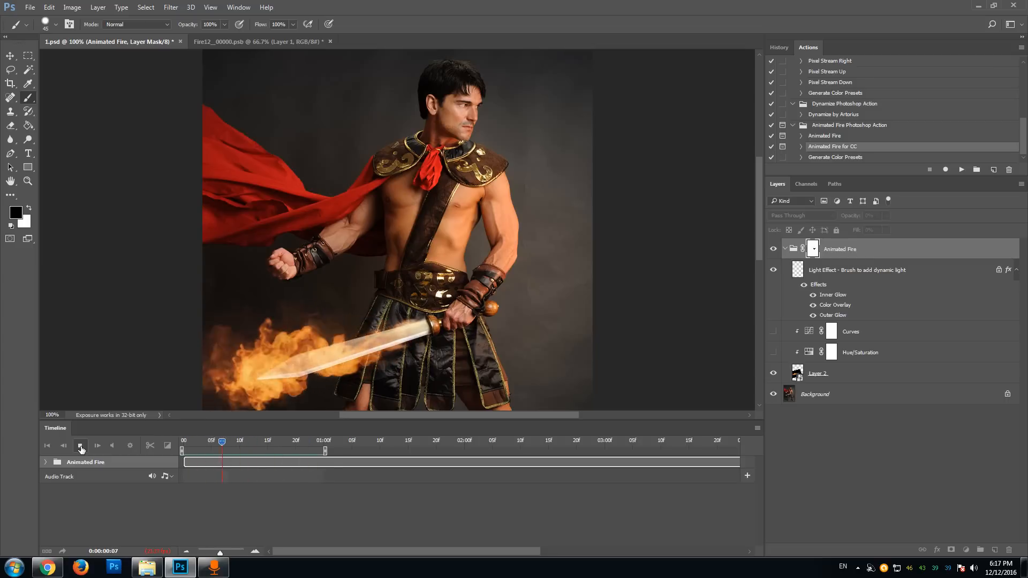
click(81, 447)
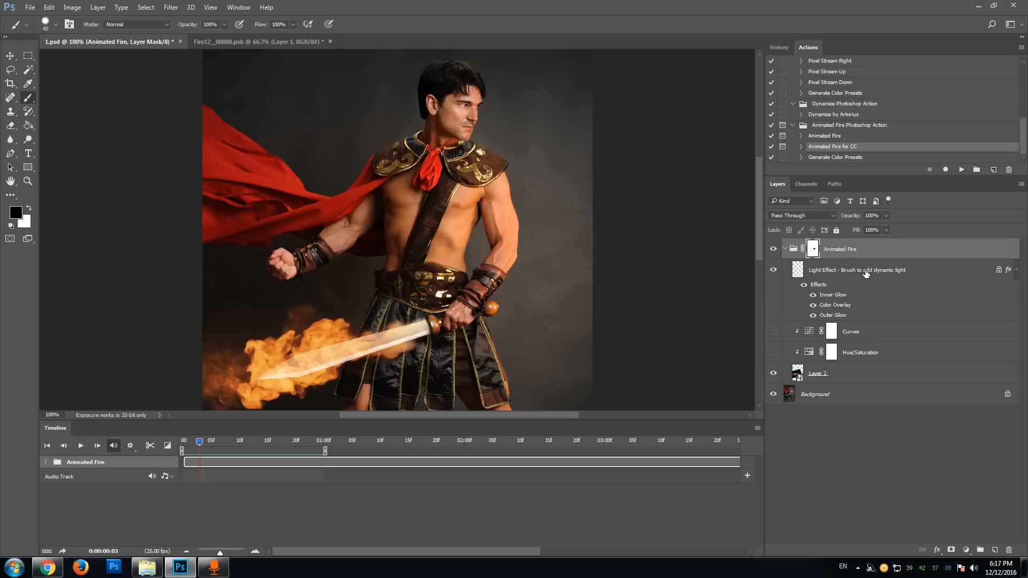
Paint a fire glow on the Light Effect layer over the skirt, leg and area near the blade tip with a soft 58 px brush
click(897, 272)
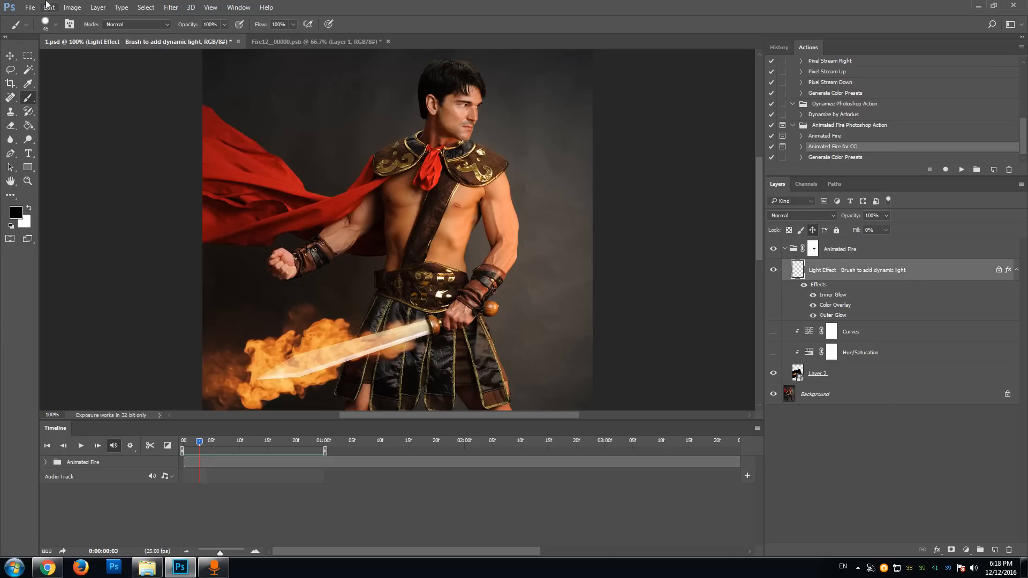
click(56, 25)
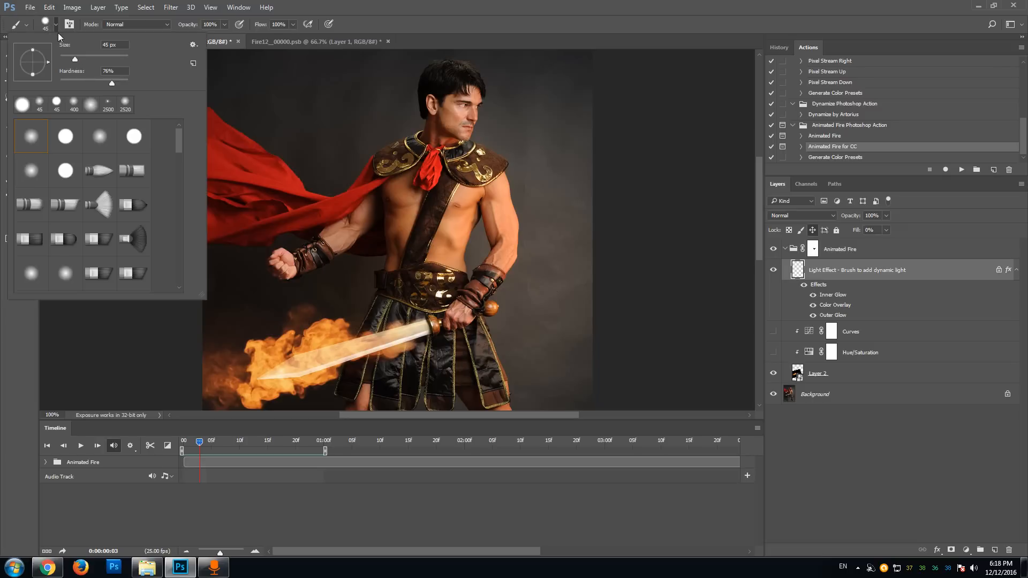
drag(75, 57, 61, 84)
click(319, 4)
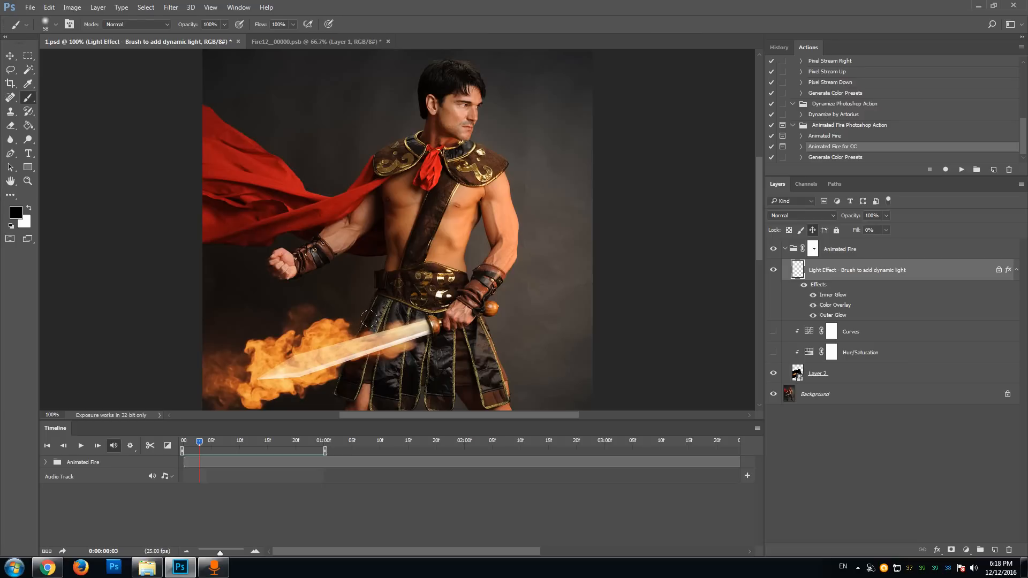
drag(381, 304, 368, 326)
mouse_move(345, 381)
mouse_down()
mouse_move(357, 350)
mouse_move(402, 367)
mouse_move(368, 379)
mouse_move(398, 339)
mouse_move(410, 294)
mouse_move(395, 319)
mouse_move(405, 300)
mouse_move(456, 338)
mouse_move(408, 304)
mouse_move(359, 309)
mouse_move(411, 309)
mouse_up()
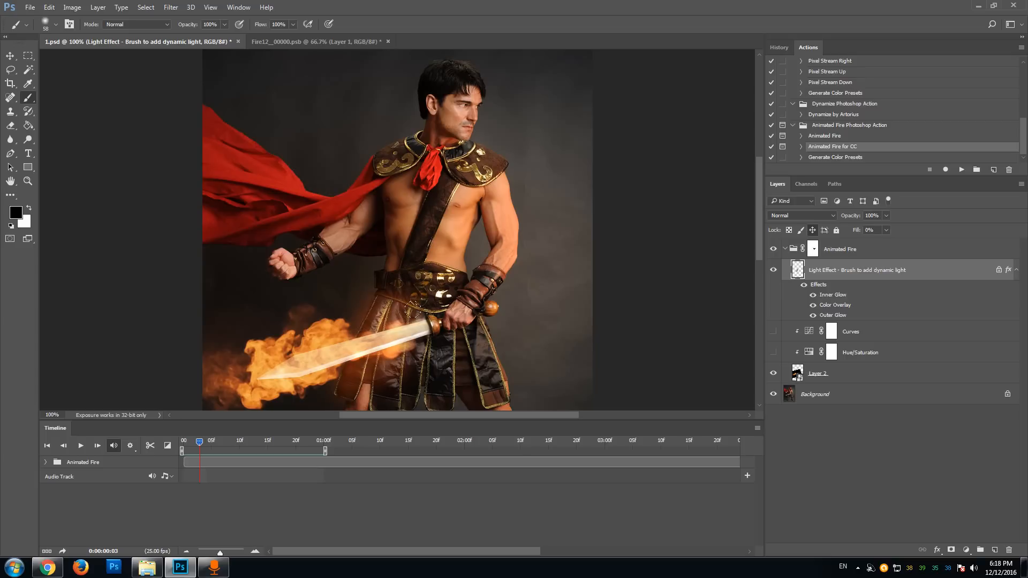
drag(371, 388, 387, 348)
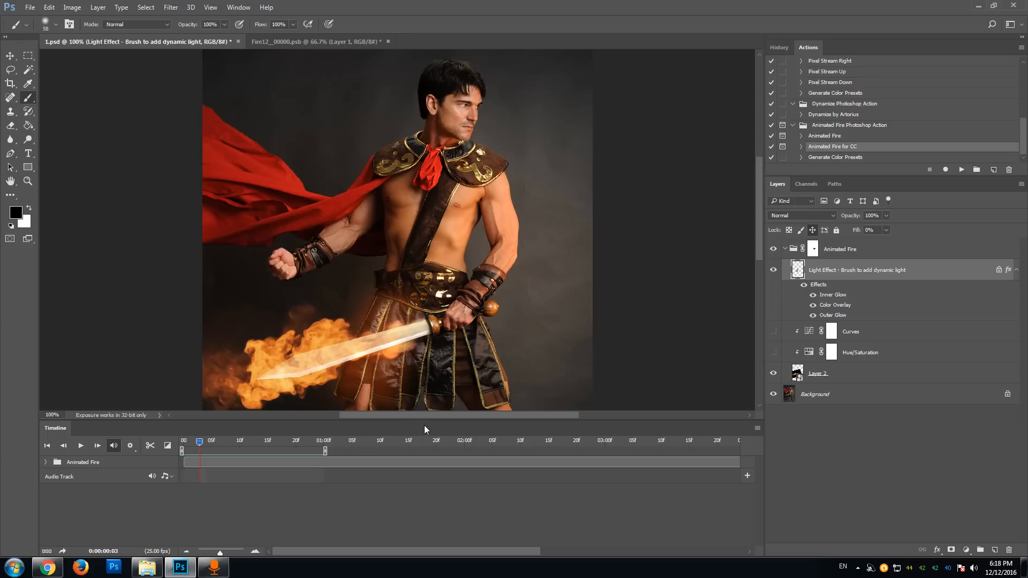
mouse_move(243, 389)
mouse_down()
mouse_move(224, 379)
mouse_move(268, 404)
mouse_up()
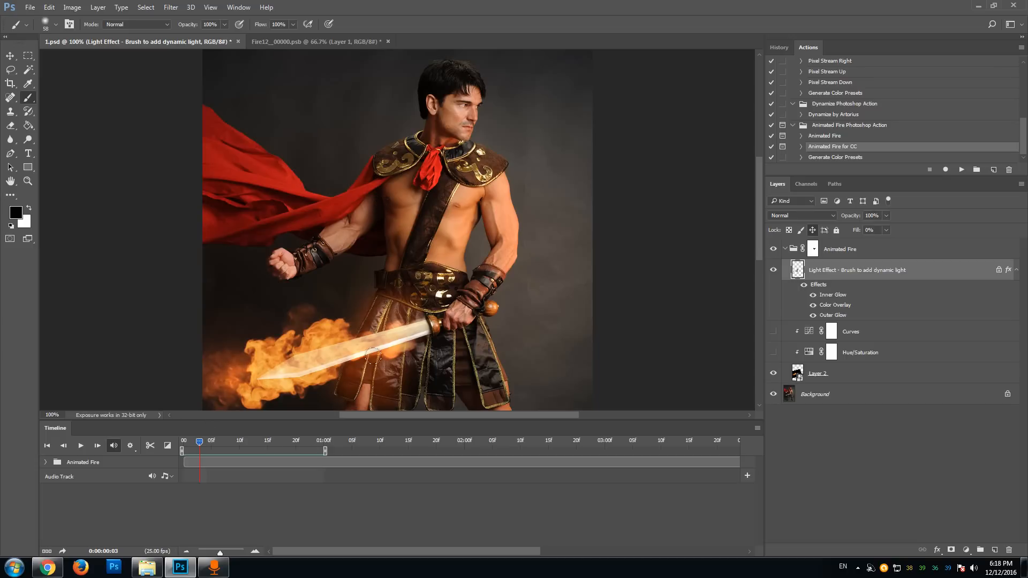
Play and stop the animation to preview the sword fire together with the painted glow
click(82, 448)
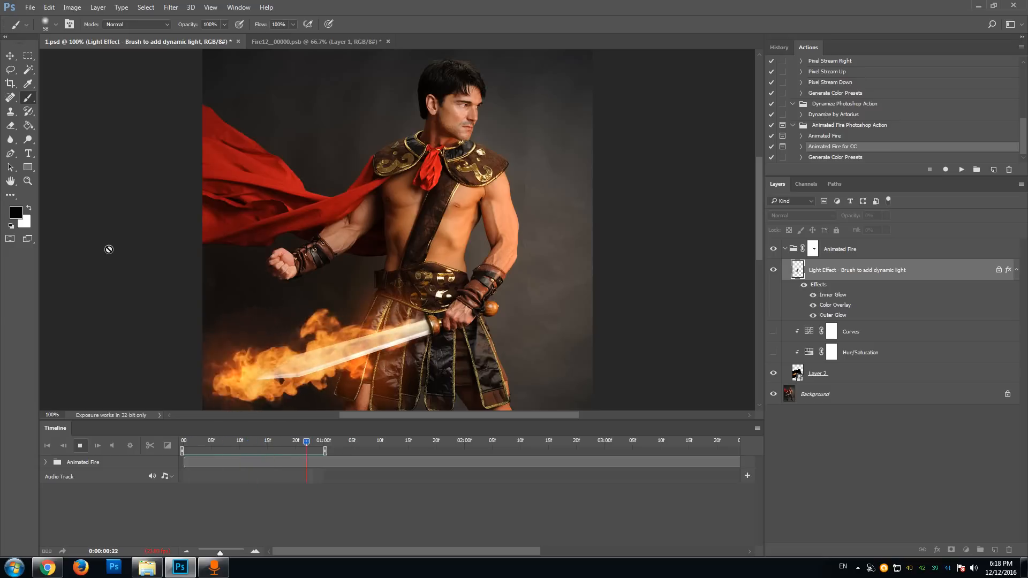
click(80, 445)
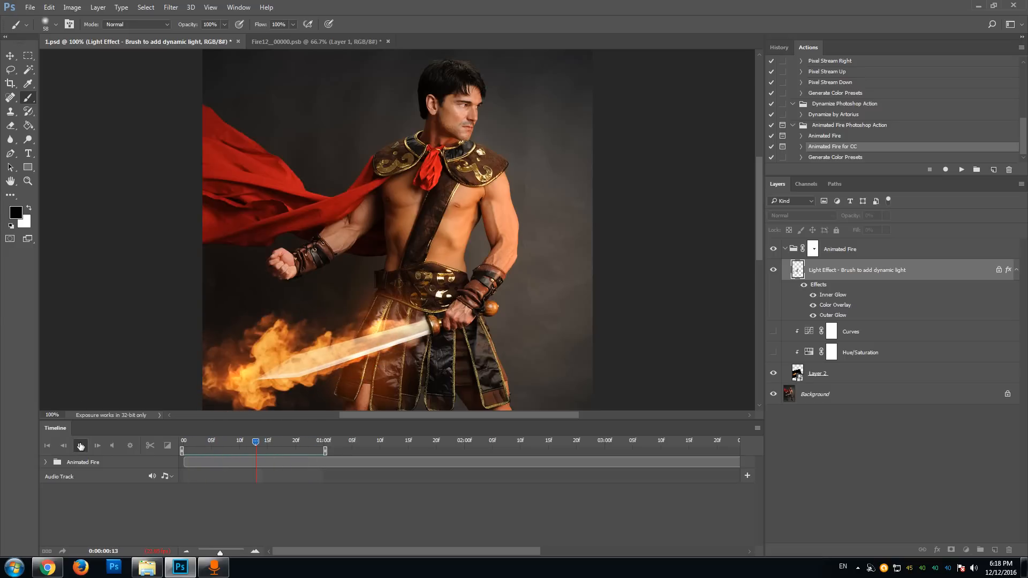
click(81, 446)
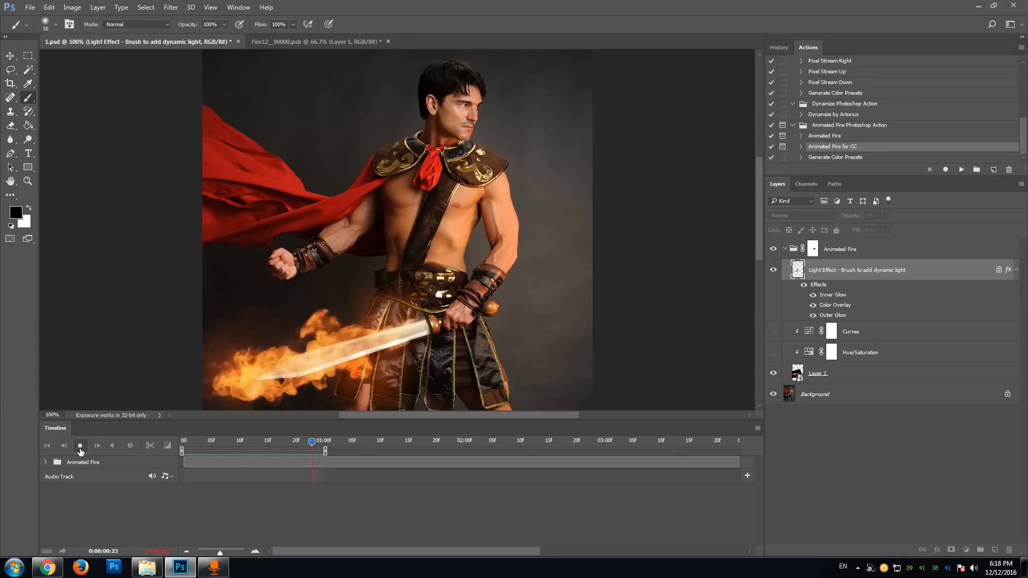
click(81, 446)
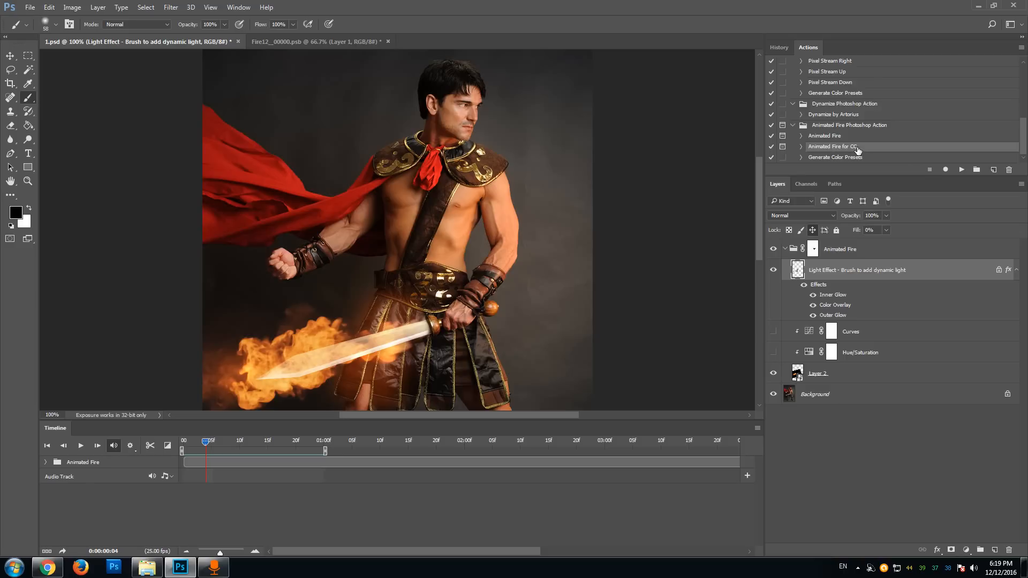
Run the Animated Fire for CC action again and load the sequence starting with Fire2__00000.jpg from the Fire 2 folder
click(963, 171)
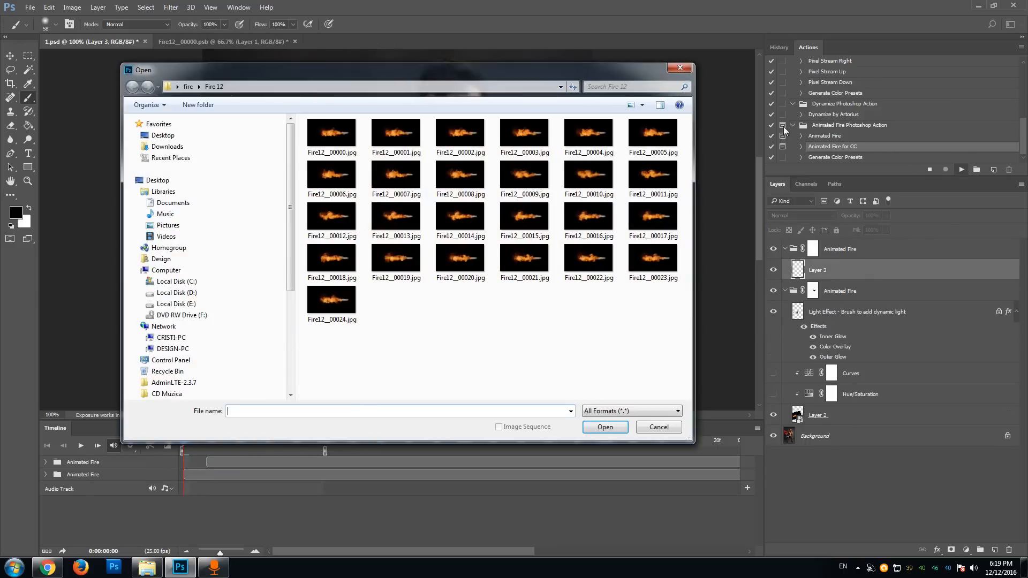
drag(298, 72, 555, 67)
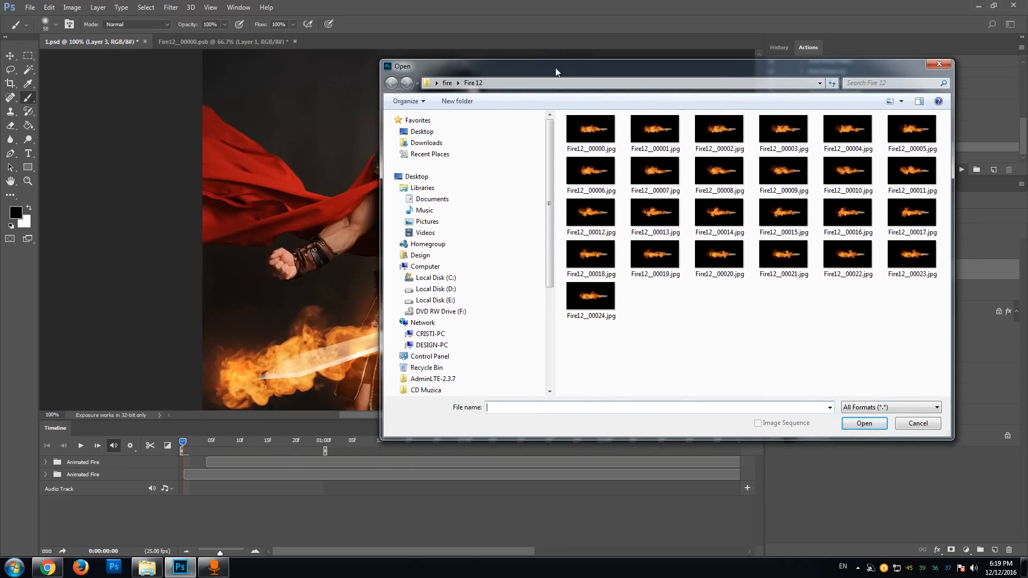
click(445, 83)
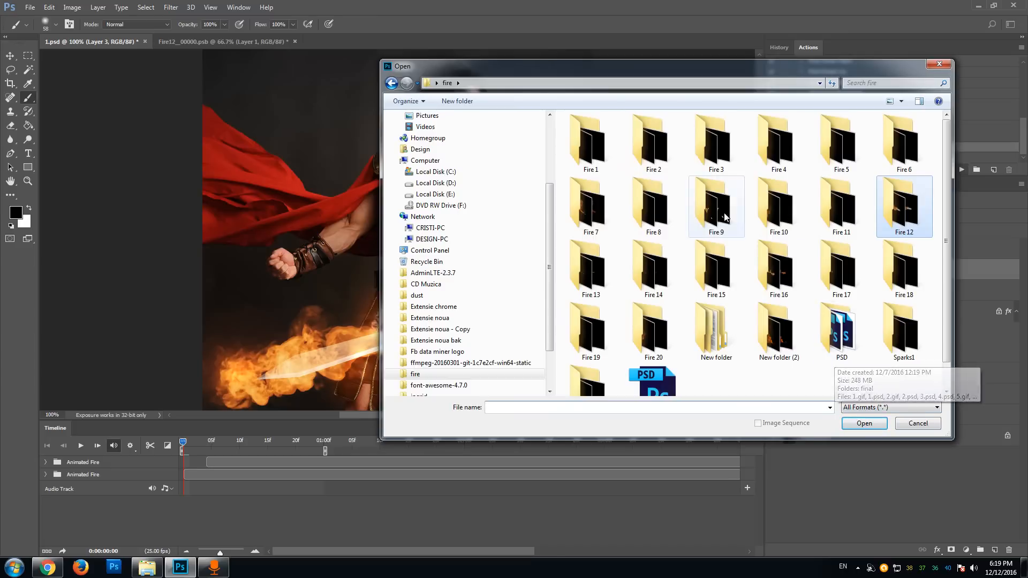
double_click(650, 140)
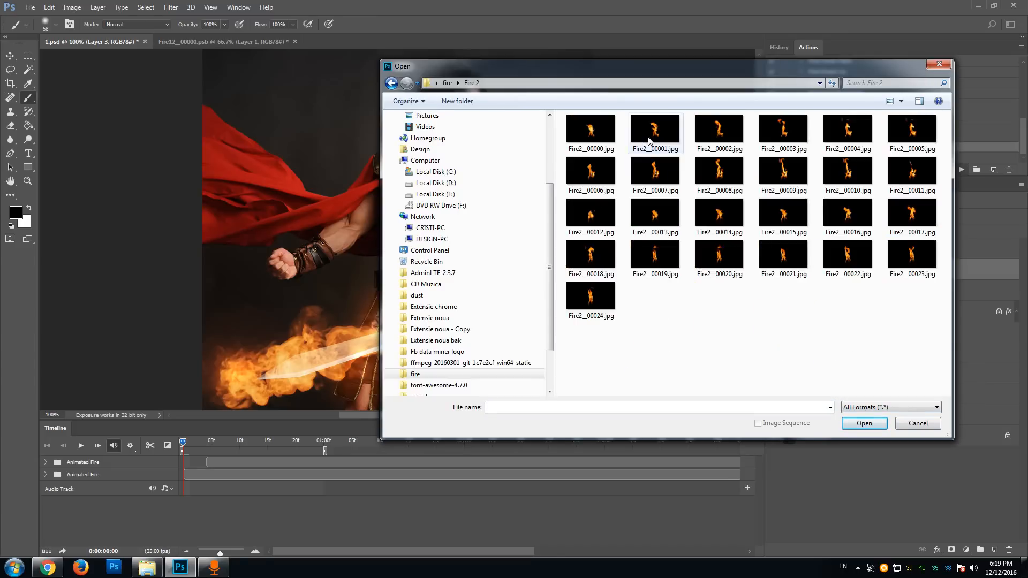
click(590, 131)
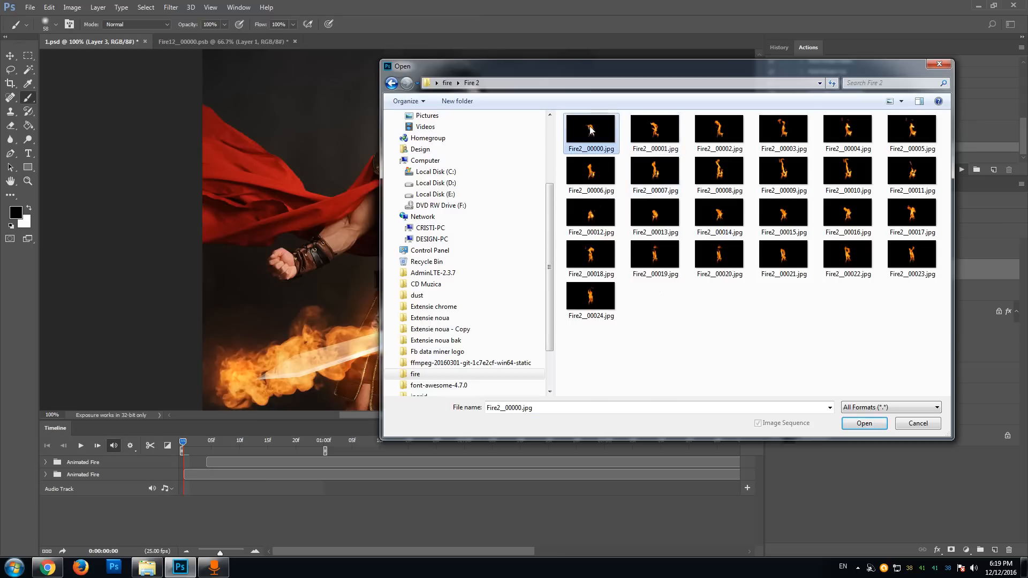
click(864, 424)
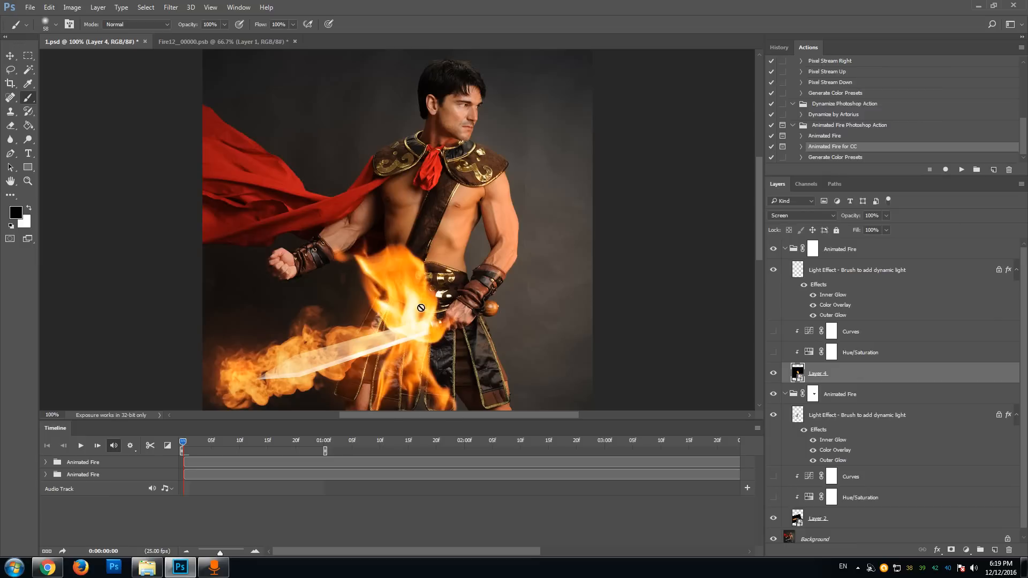
Move the new fire layer onto the warrior's clenched fist, scale it down to fit the hand, and apply the transform
scroll(421, 308, down, 3)
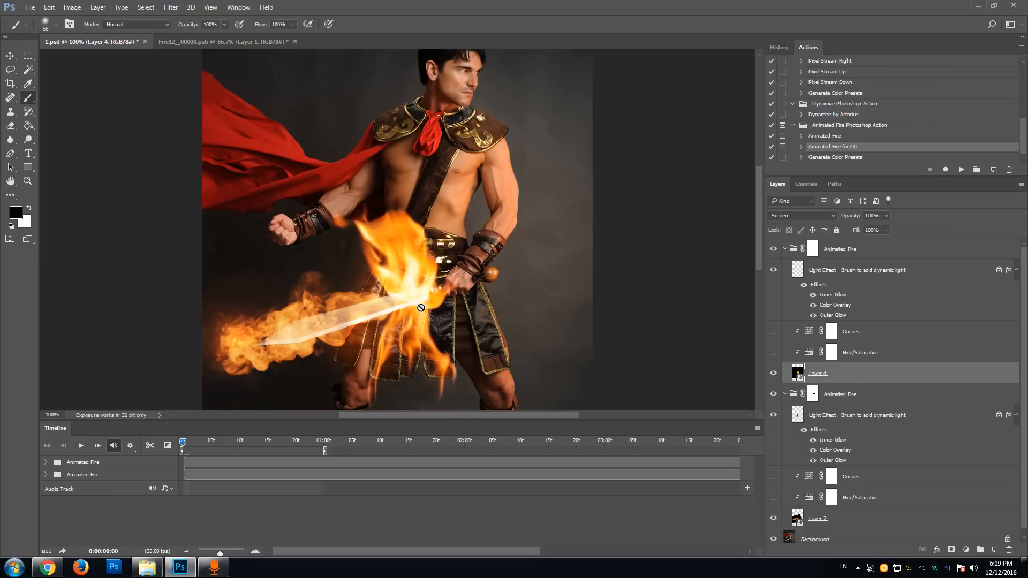
click(11, 56)
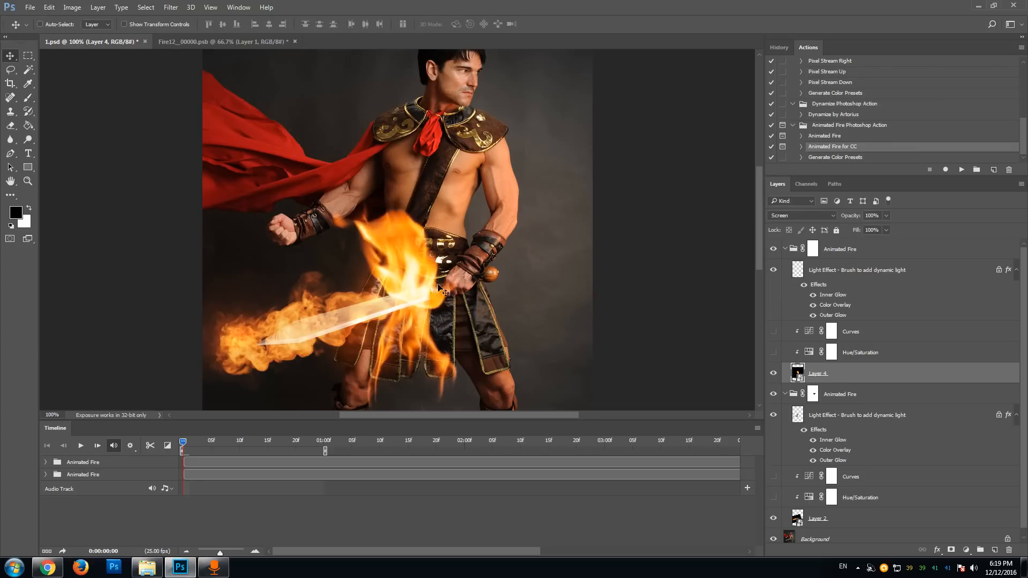
drag(418, 328, 289, 211)
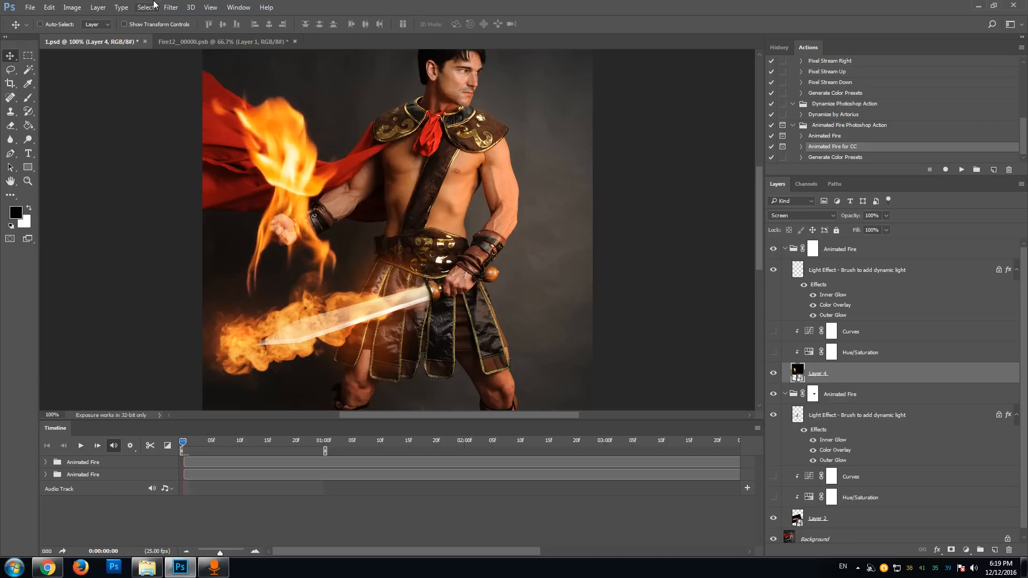
click(49, 7)
click(75, 226)
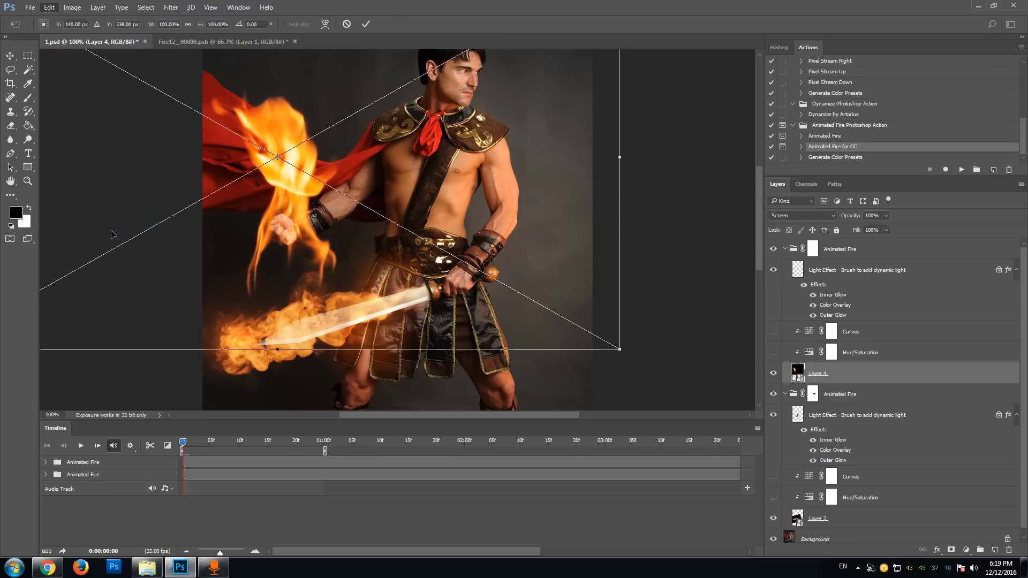
drag(113, 234, 124, 246)
drag(632, 361, 402, 236)
drag(207, 174, 378, 289)
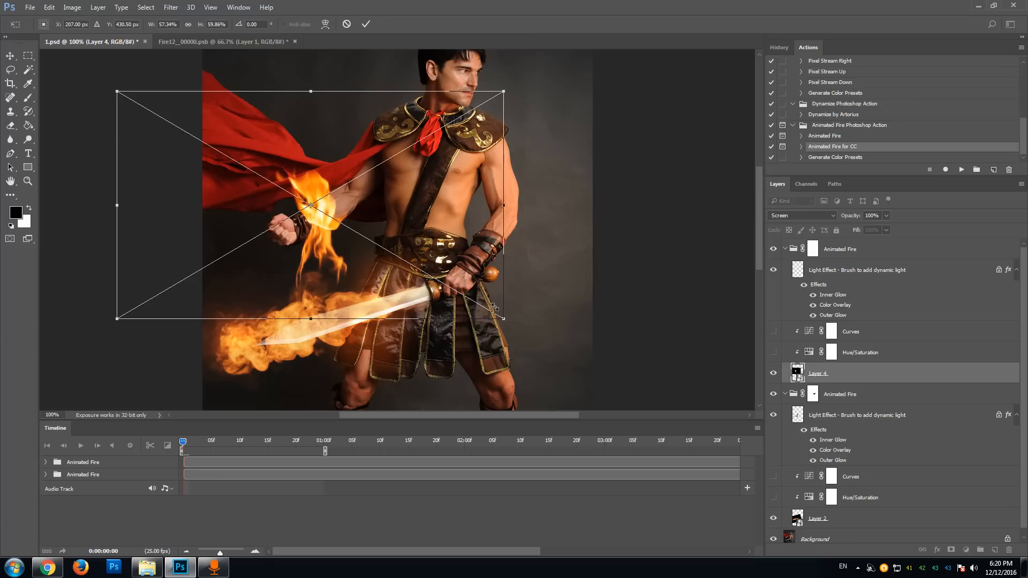
click(365, 24)
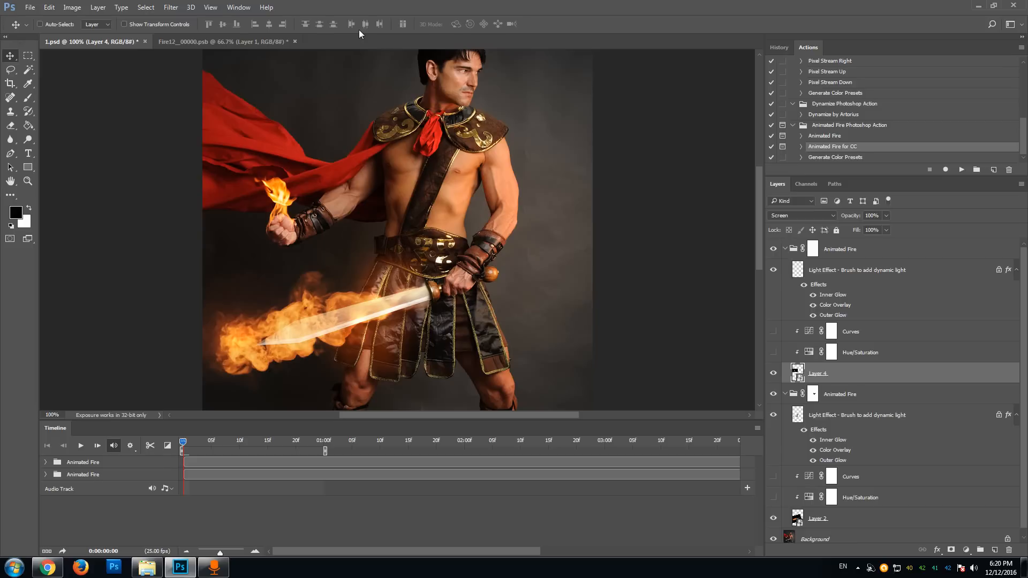
Play and stop the animation to preview the hand fire alongside the sword fire
click(80, 445)
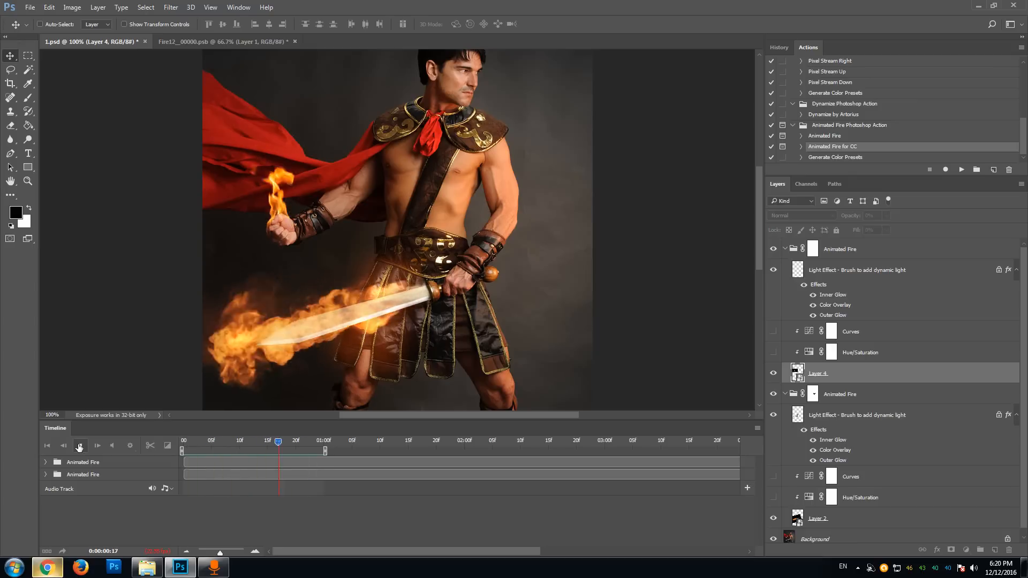
click(80, 448)
click(80, 447)
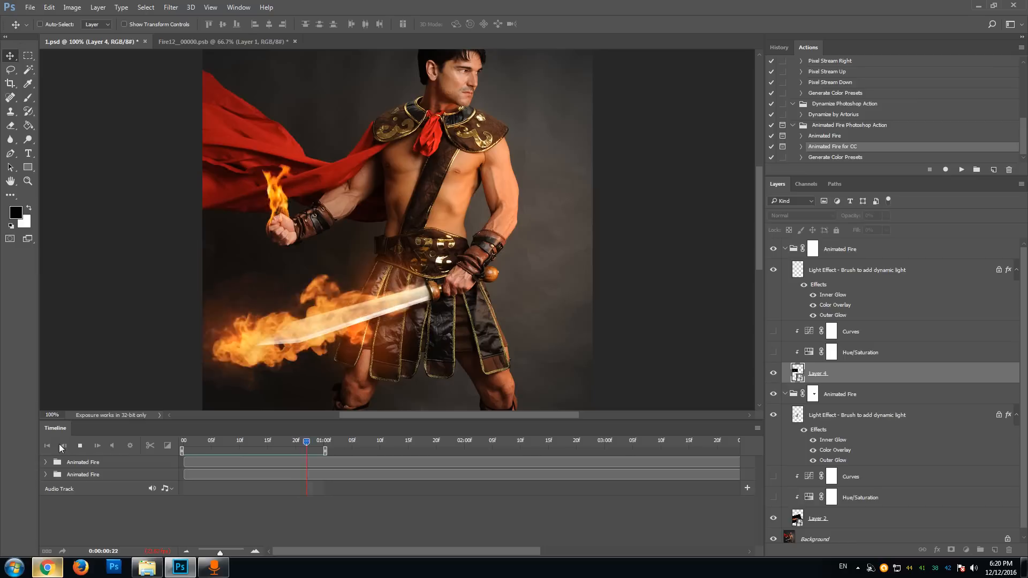
click(80, 445)
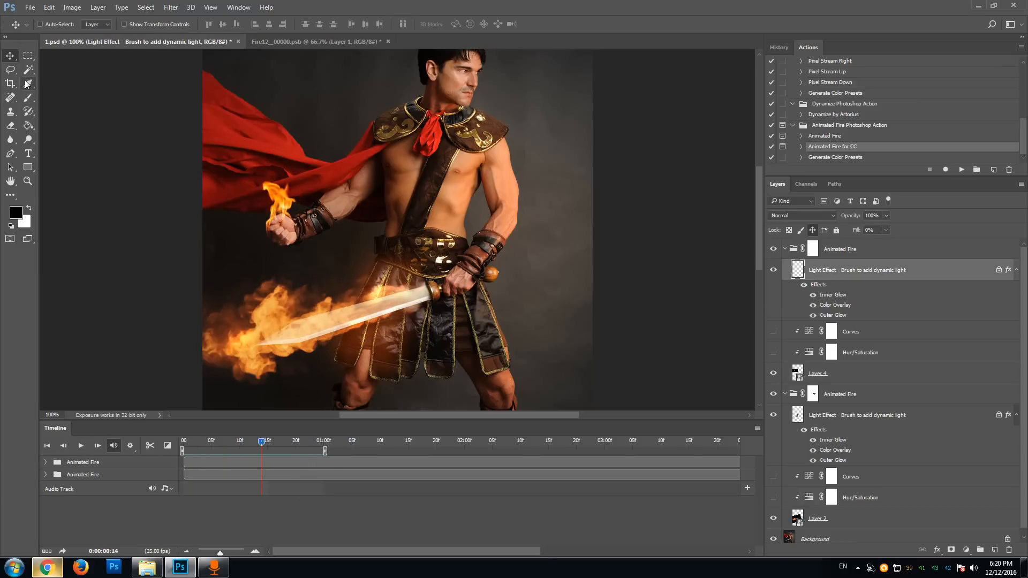
Paint a glow over the fist, forearm, cape and chest on the upper group's Light Effect layer with the soft 58 px brush, and preview the animation
click(29, 98)
mouse_move(276, 223)
mouse_down()
mouse_move(325, 193)
mouse_move(419, 216)
mouse_move(319, 210)
mouse_move(343, 188)
mouse_up()
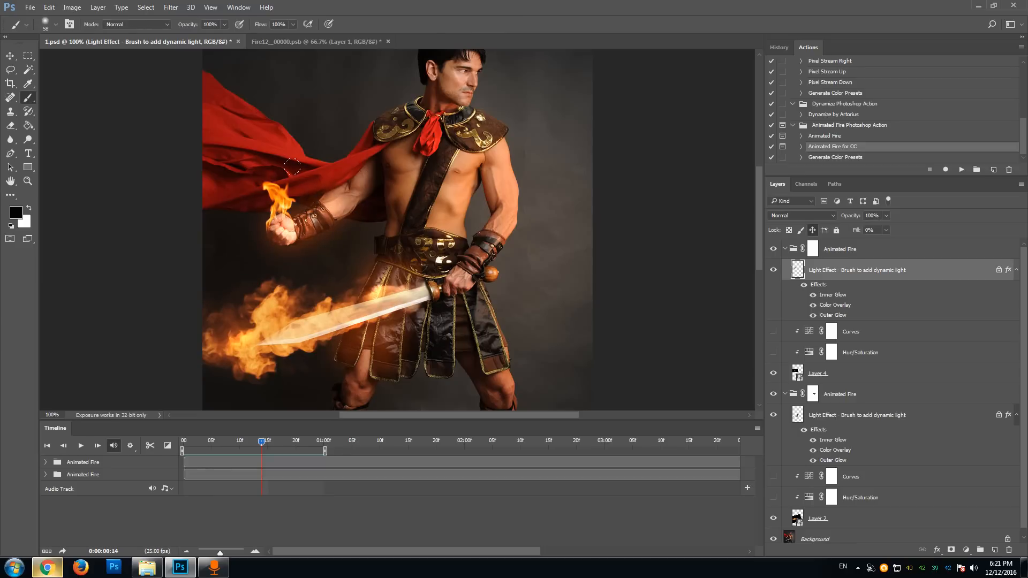
drag(281, 170, 149, 206)
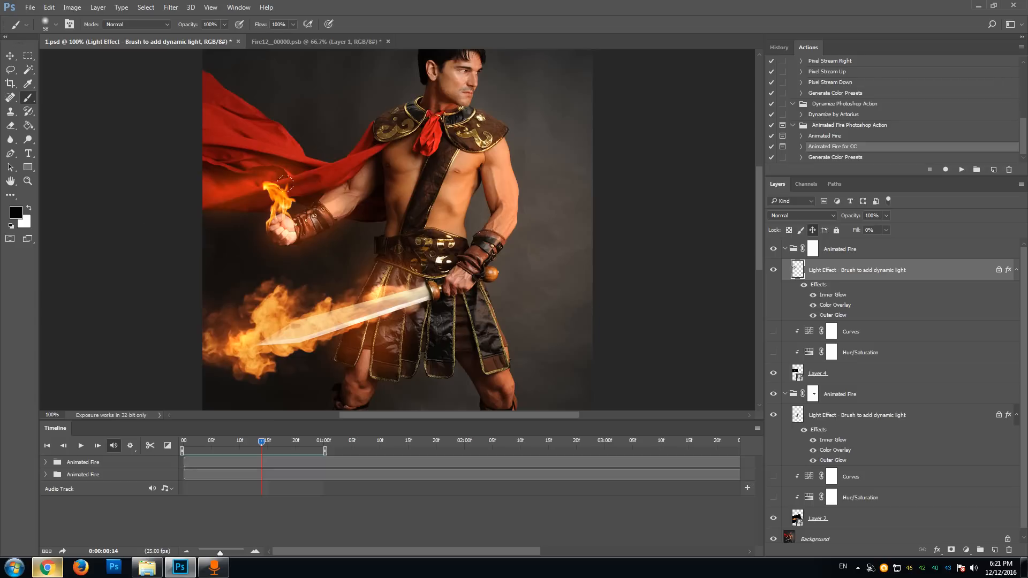
drag(214, 173, 183, 160)
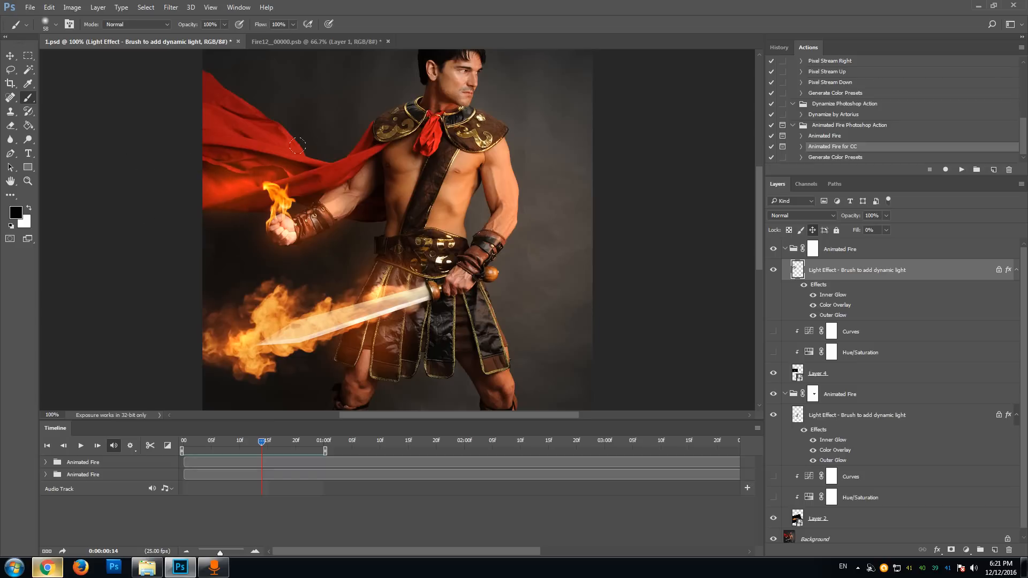
drag(287, 166, 373, 187)
drag(254, 197, 218, 209)
drag(300, 181, 332, 179)
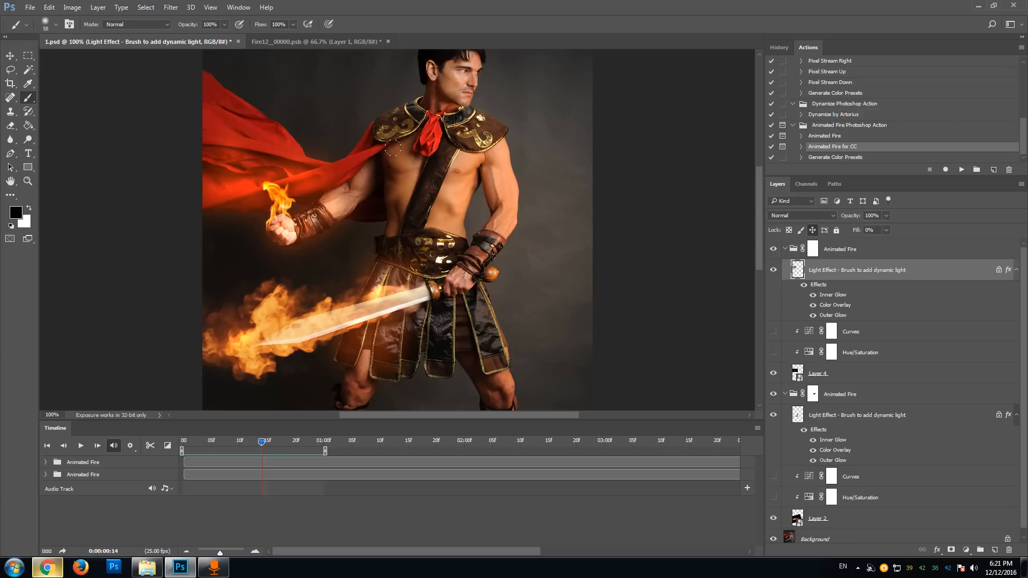
mouse_move(398, 147)
mouse_down()
mouse_move(393, 251)
mouse_move(396, 192)
mouse_move(402, 243)
mouse_up()
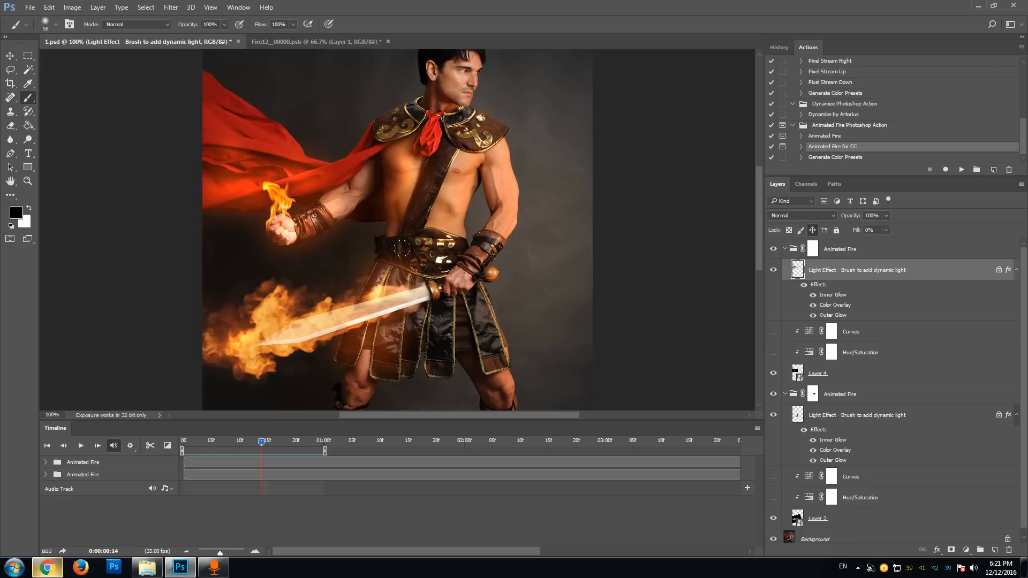
click(80, 446)
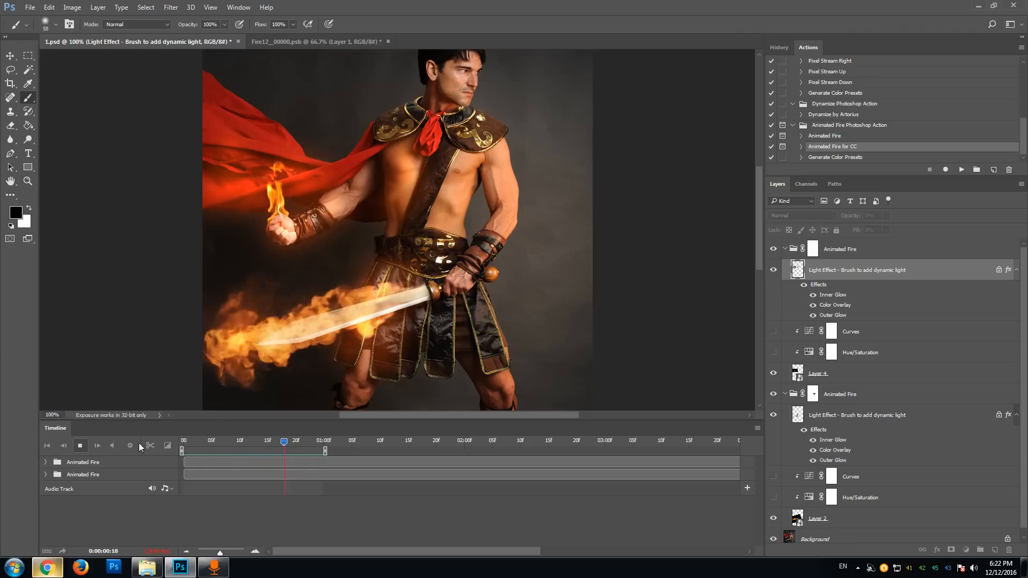
click(80, 446)
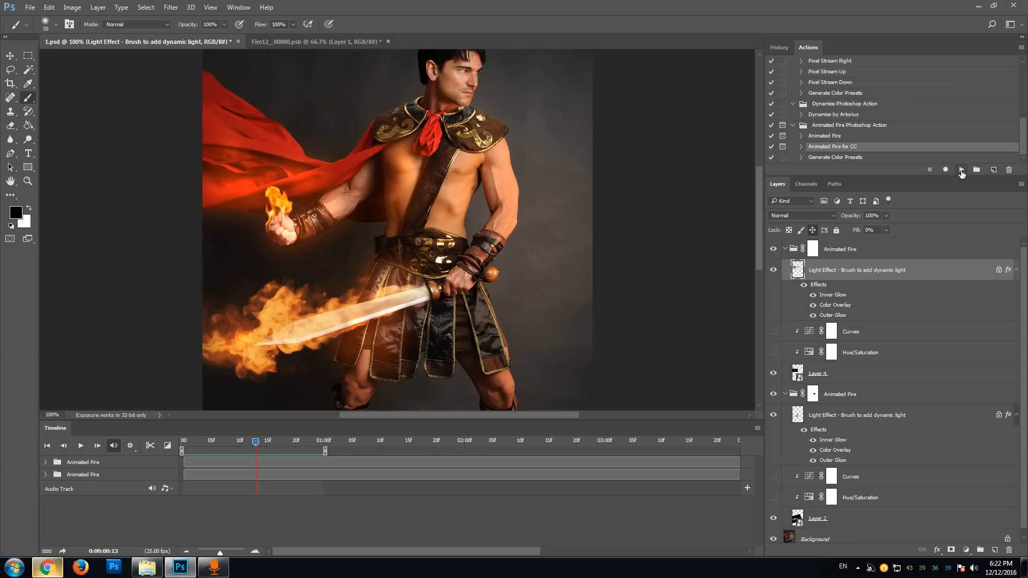
Run the Animated Fire for CC action once more and view the Fire 3 folder's frames as extra large icons
click(961, 170)
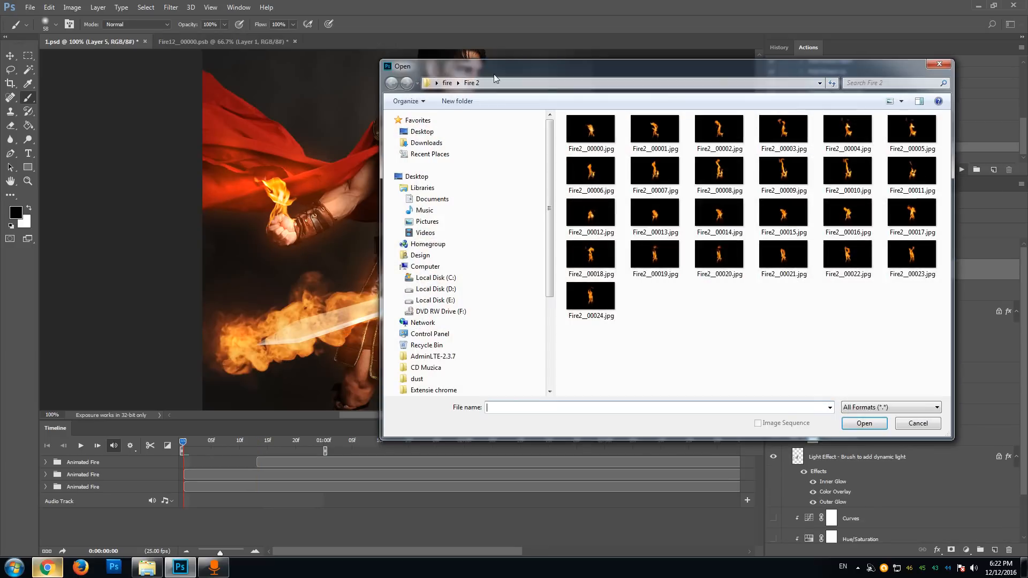
click(447, 82)
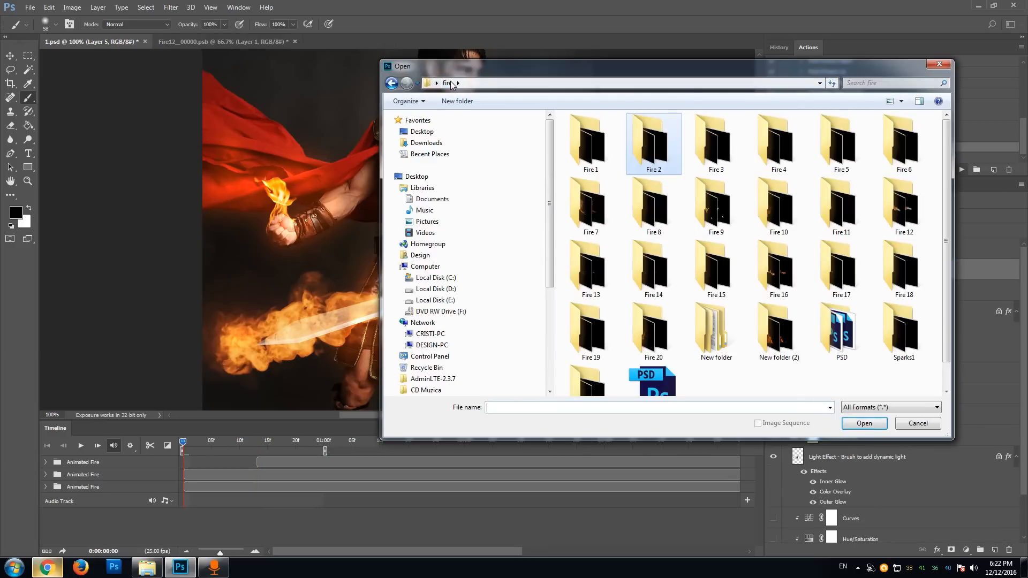
double_click(709, 153)
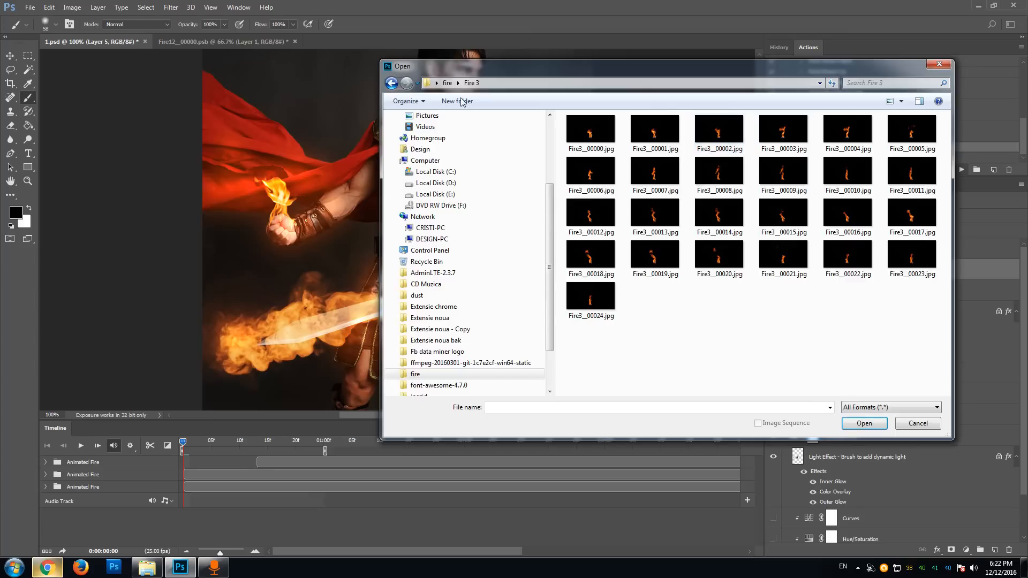
right_click(705, 310)
mouse_move(760, 315)
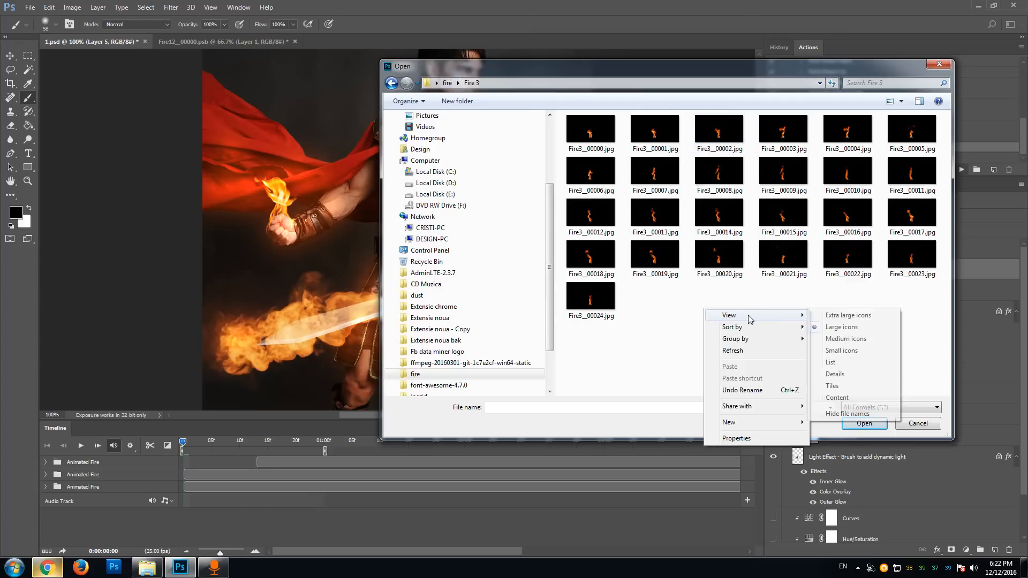
click(847, 316)
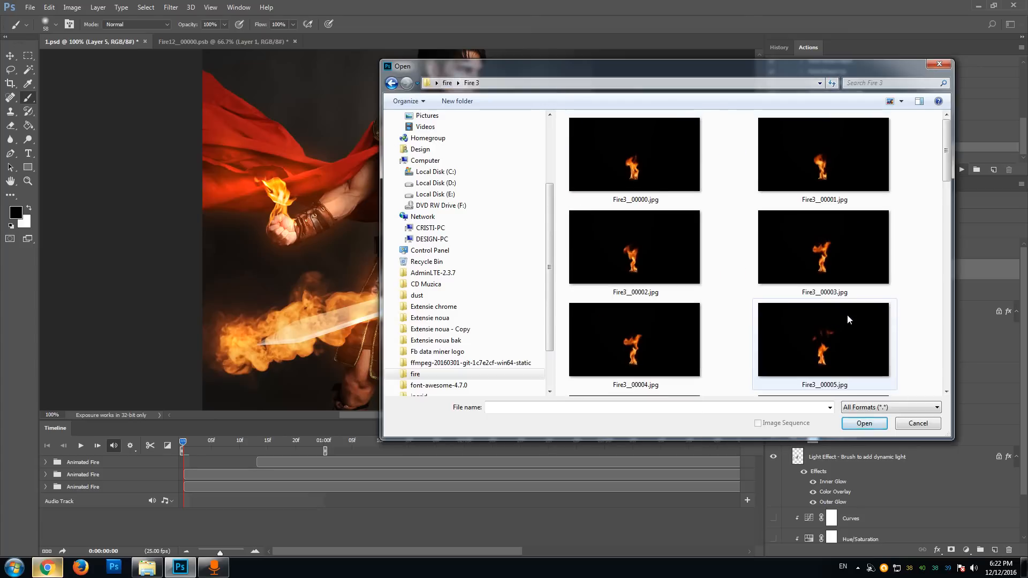
Examine the frames in the Fire 4 and Fire 5 folders as extra large icons
click(447, 83)
double_click(781, 166)
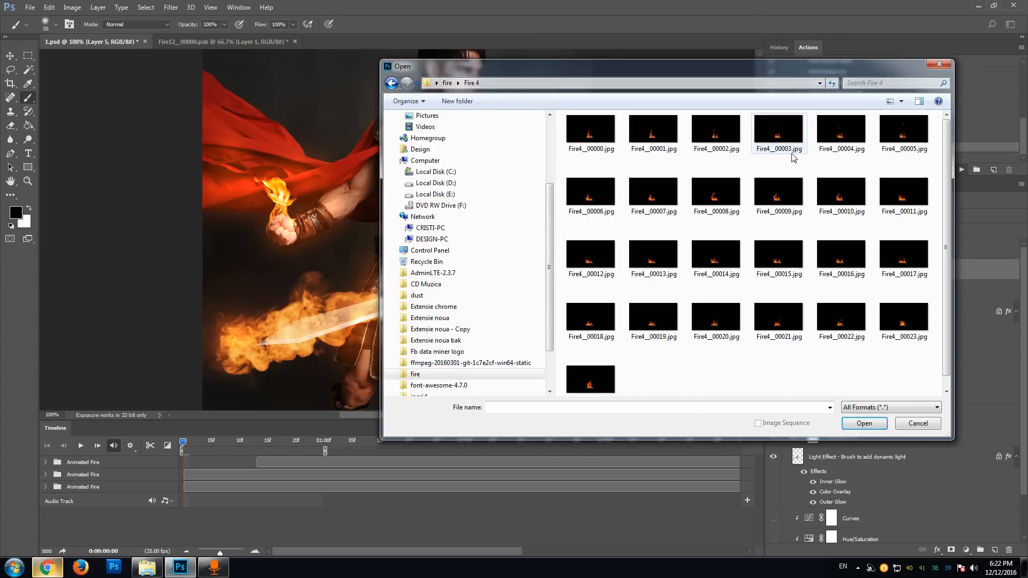
right_click(690, 367)
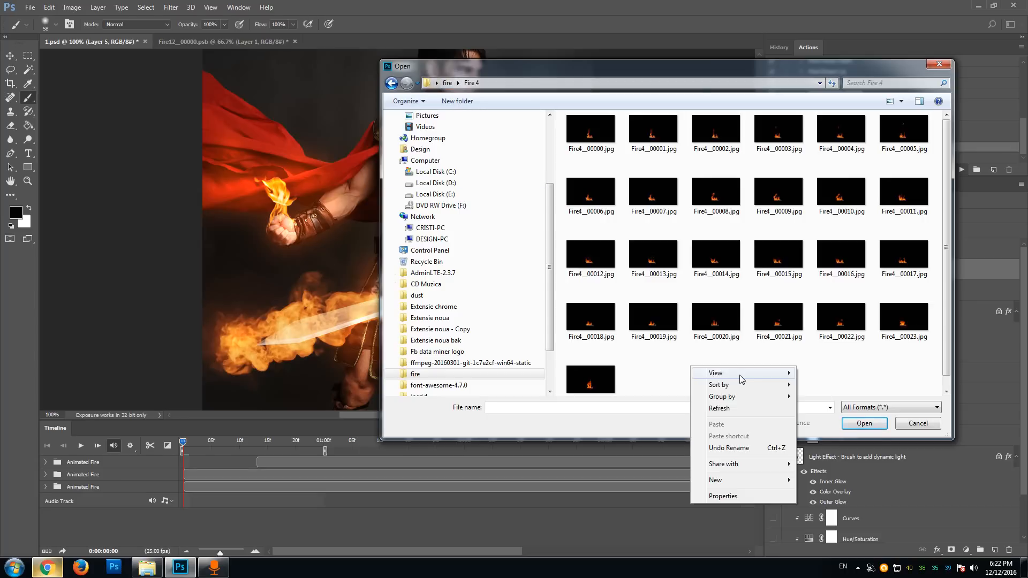
click(838, 375)
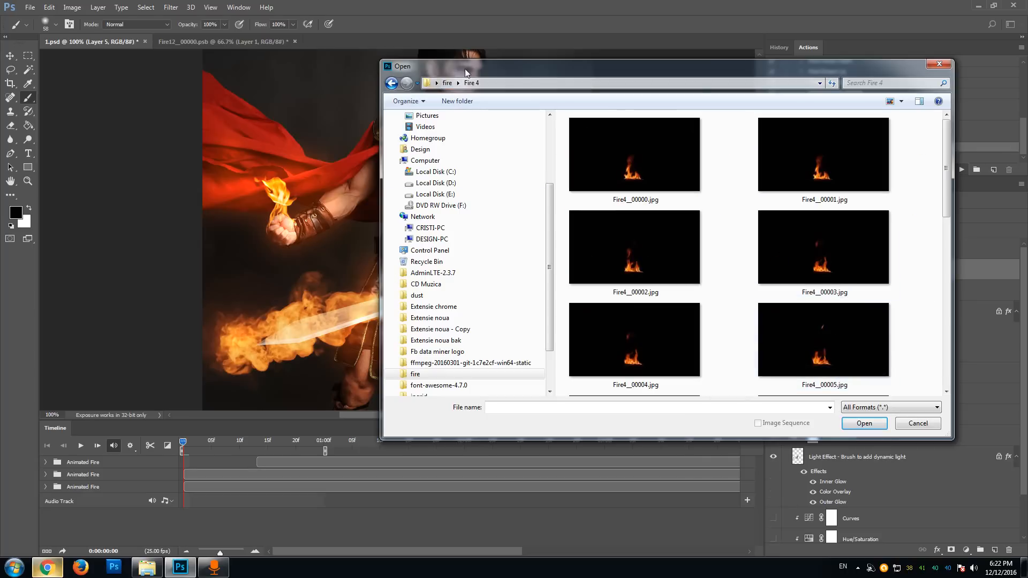
click(447, 82)
double_click(828, 149)
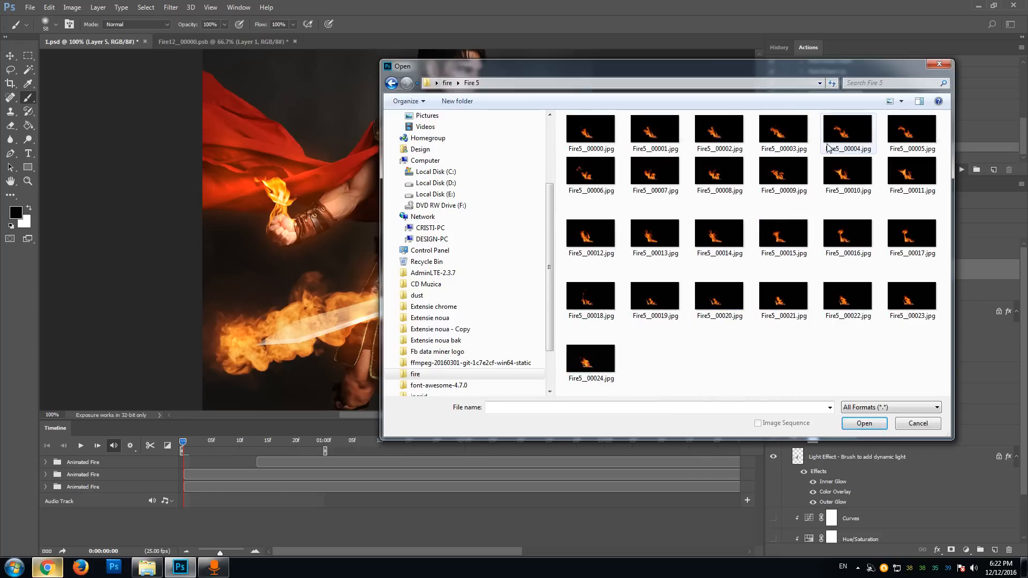
right_click(678, 348)
mouse_move(707, 354)
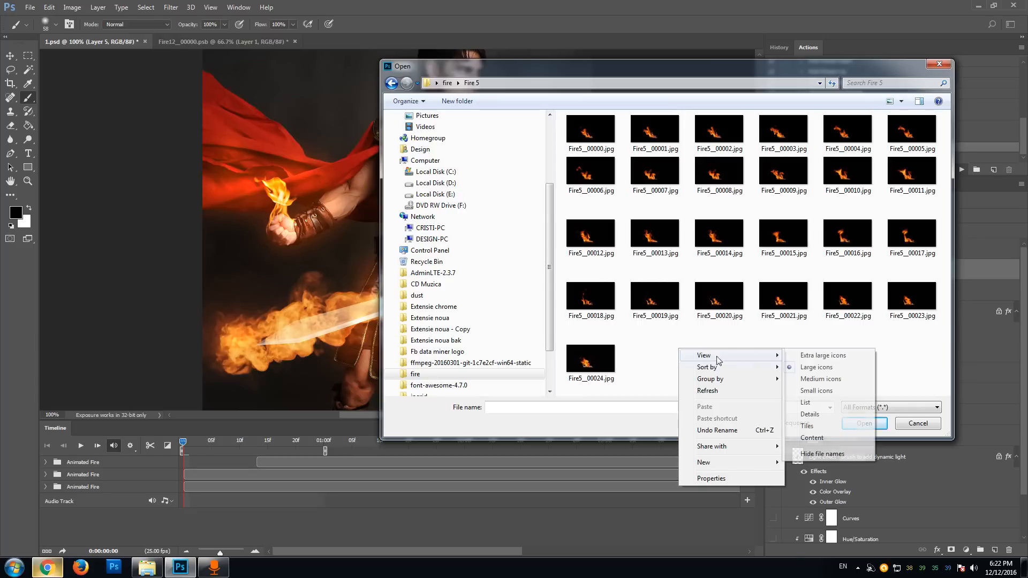
click(821, 379)
Look through the Fire 6 and Fire 7 folders, and view the Fire 8 frames as extra large icons
click(447, 82)
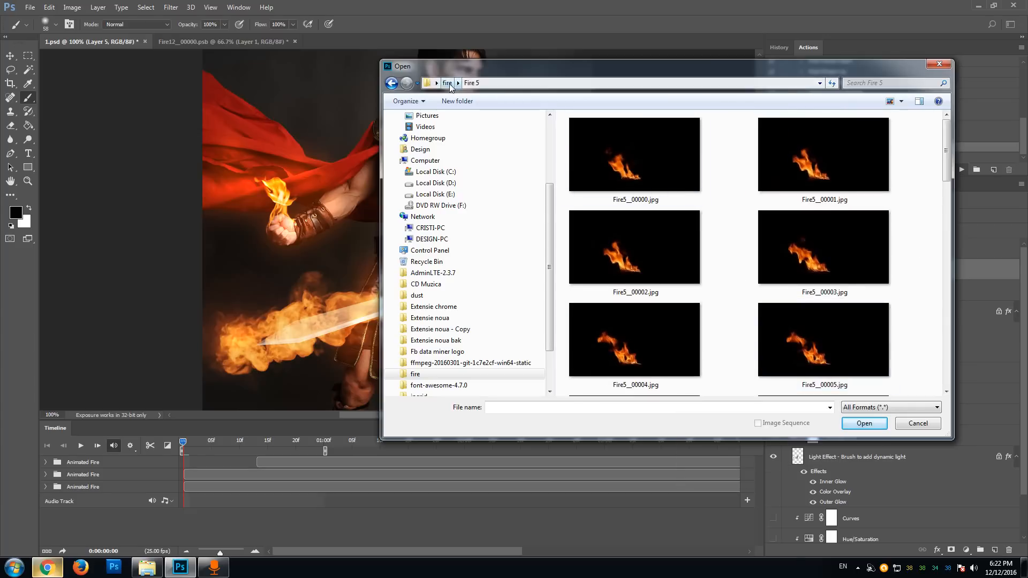
double_click(899, 157)
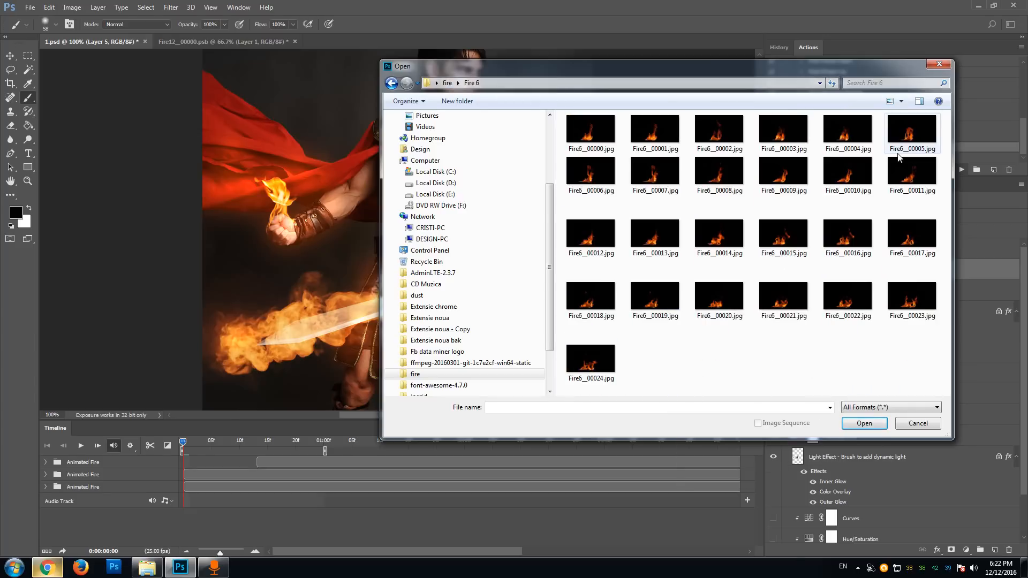
click(447, 82)
double_click(595, 191)
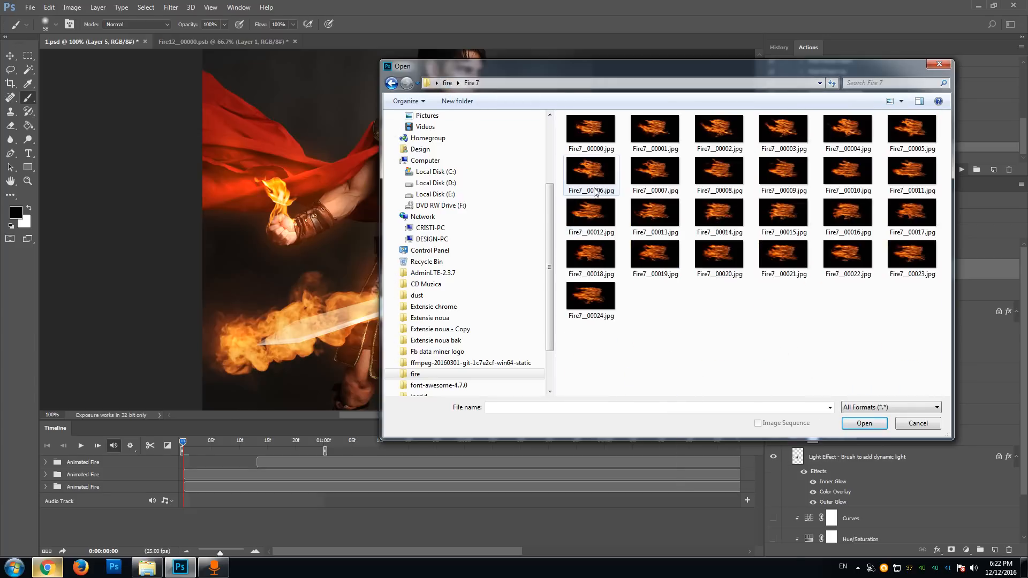
click(447, 82)
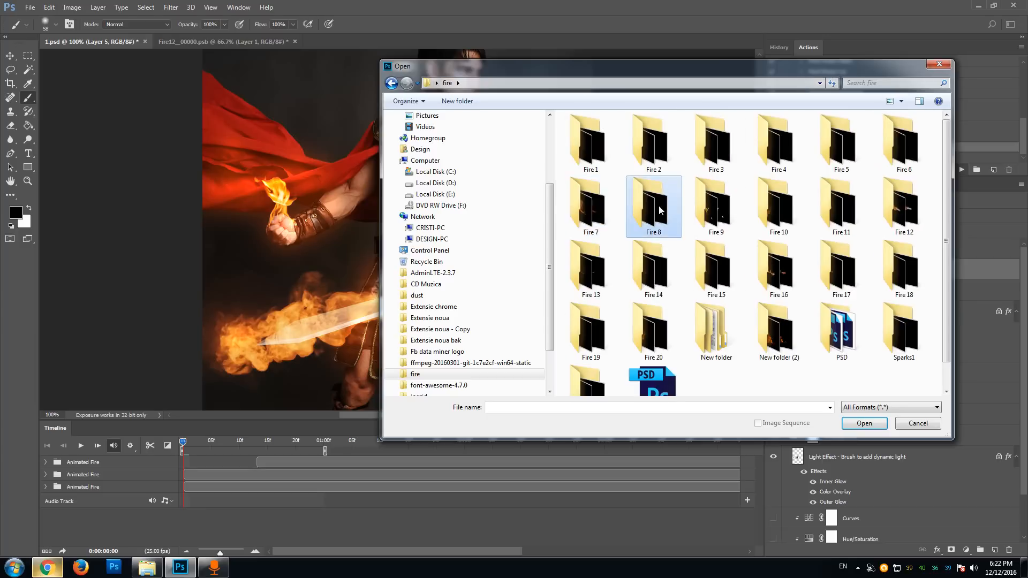
double_click(658, 206)
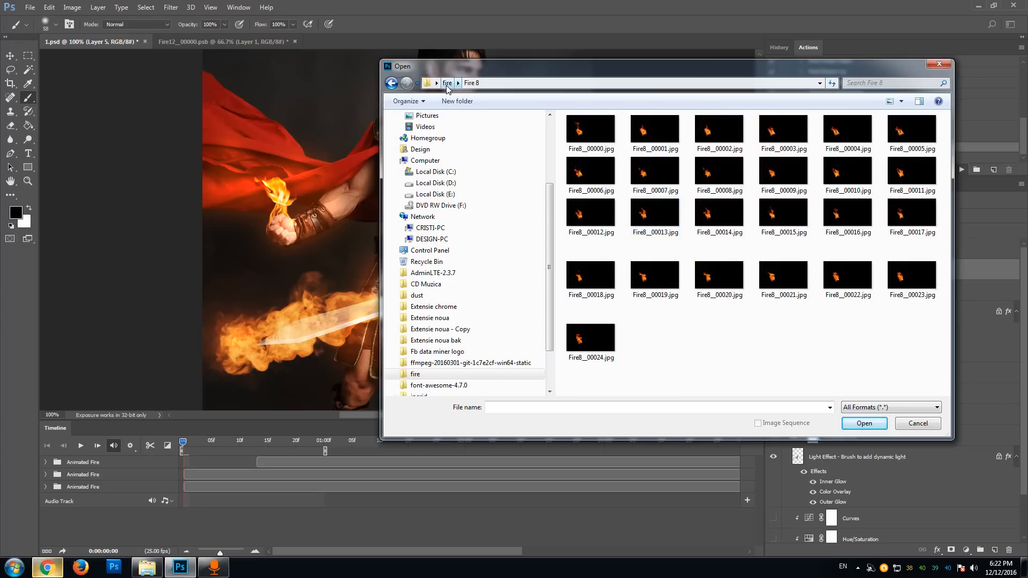
right_click(706, 335)
mouse_move(749, 338)
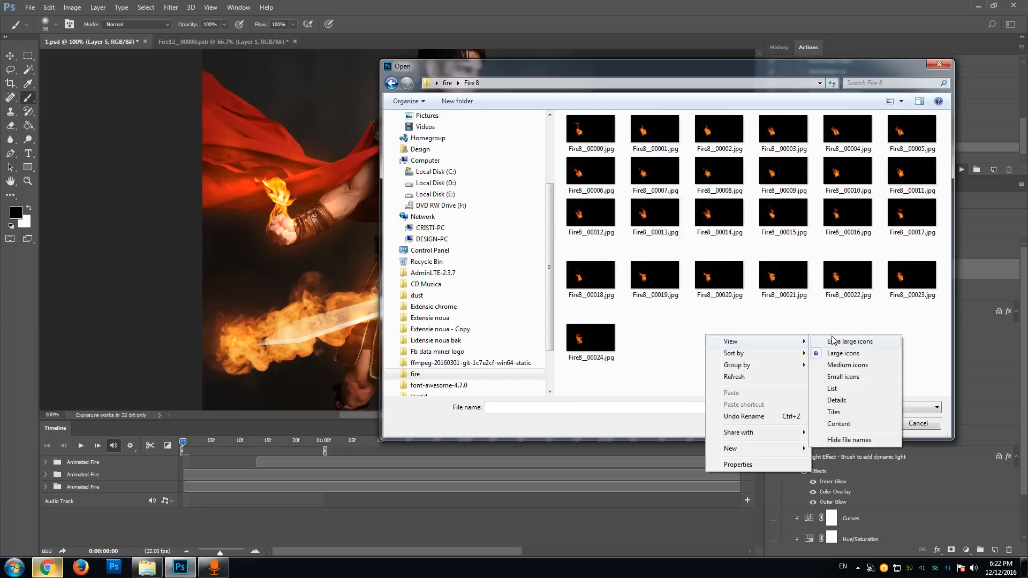
click(831, 340)
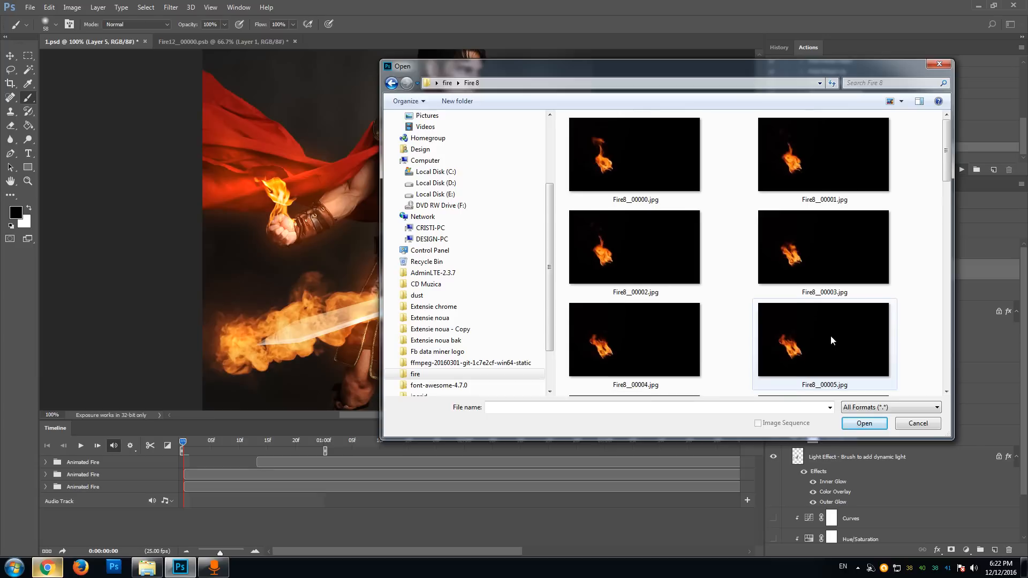
Look through the flame frames in the Fire 9, Fire 10, Fire 11 and Fire 12 folders
click(445, 85)
double_click(718, 213)
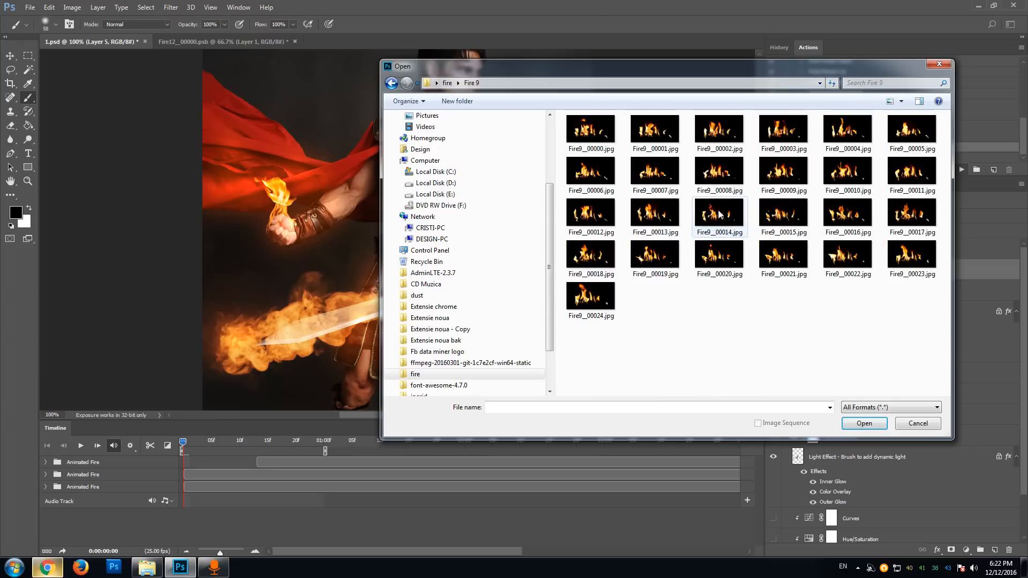
click(447, 82)
double_click(784, 214)
click(447, 83)
double_click(838, 211)
click(447, 83)
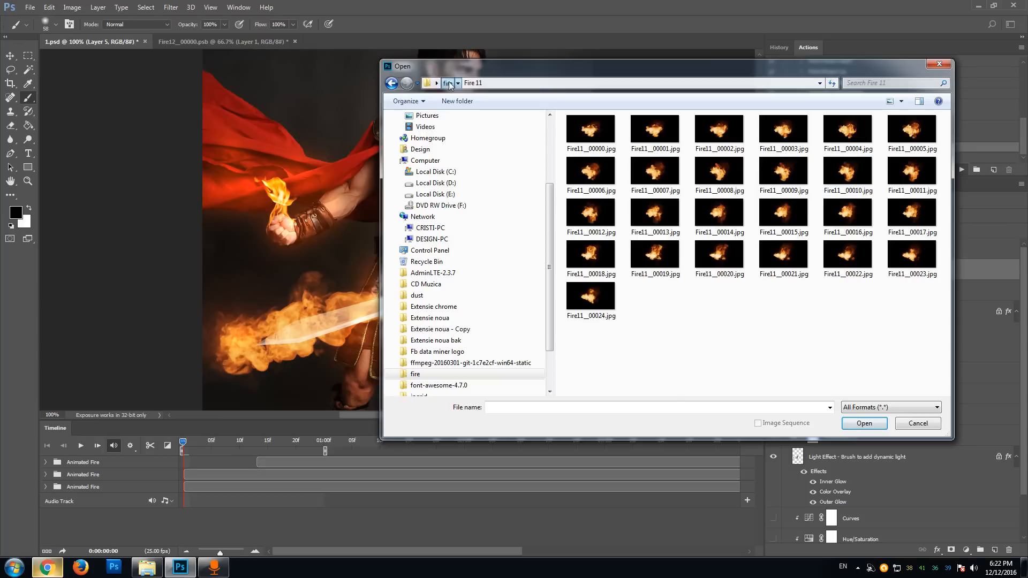
double_click(897, 213)
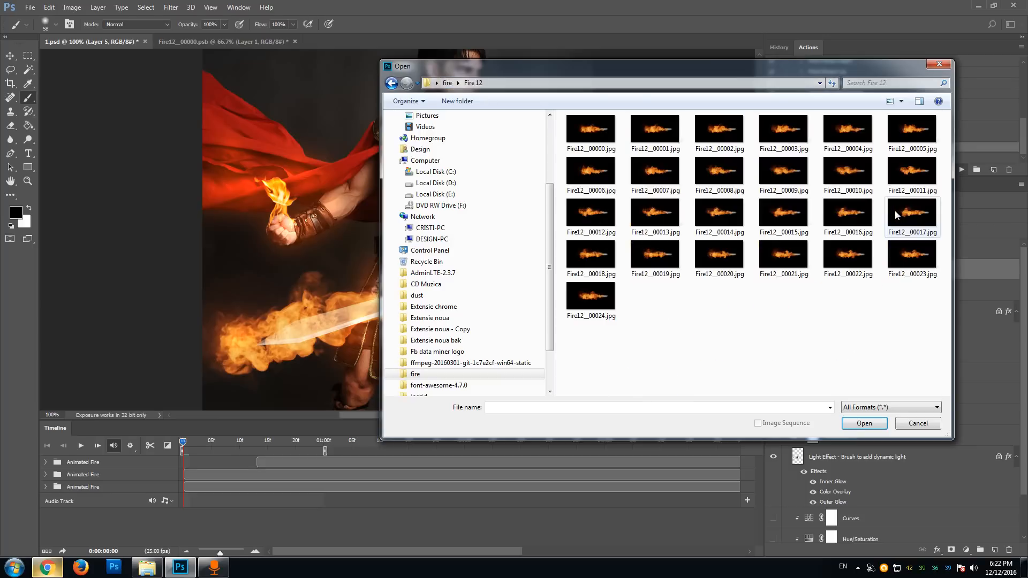
Load the Fire 13 image sequence into the action, starting from Fire13__00000.jpg
click(447, 82)
double_click(611, 276)
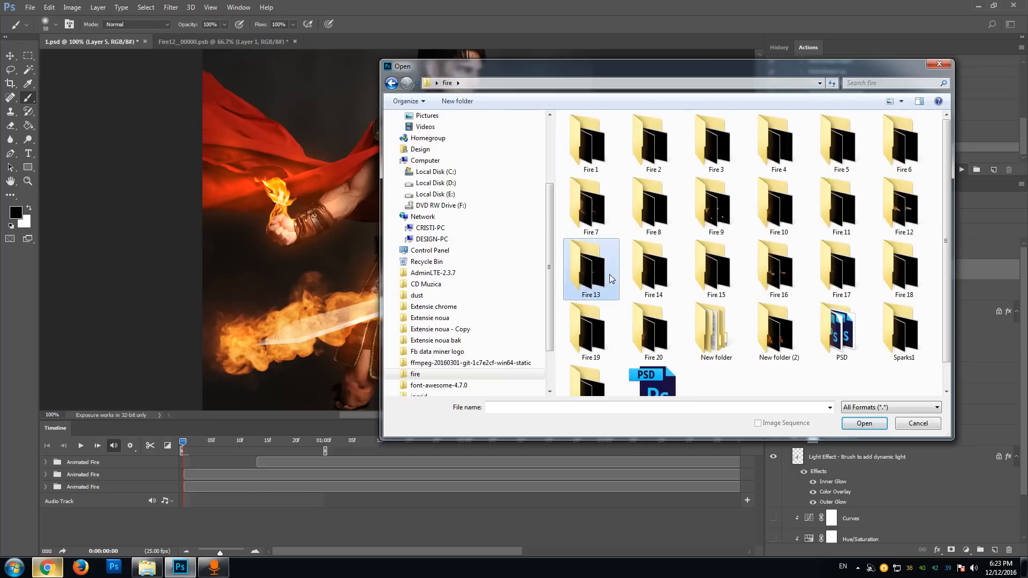
click(592, 135)
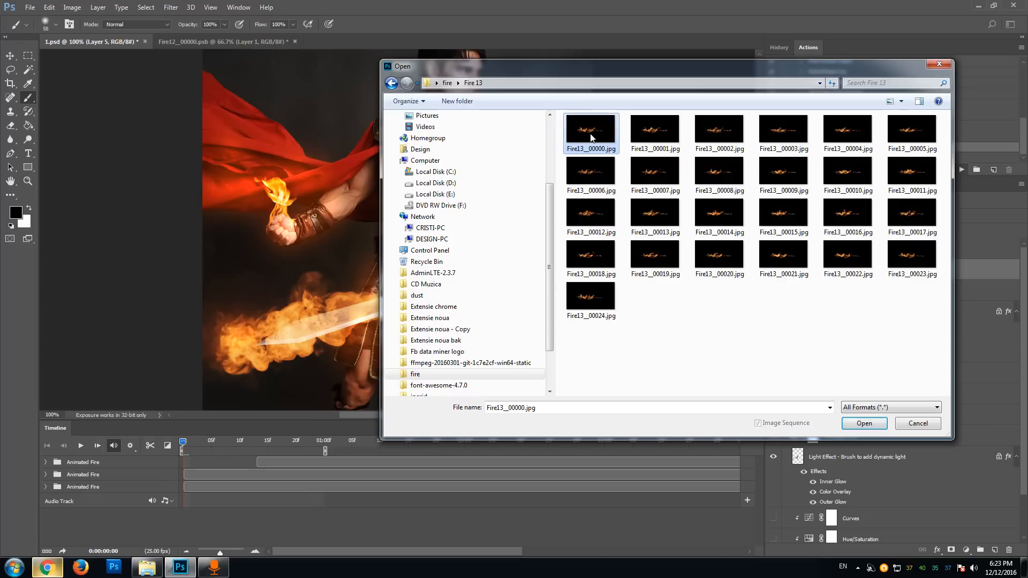
drag(458, 73, 494, 58)
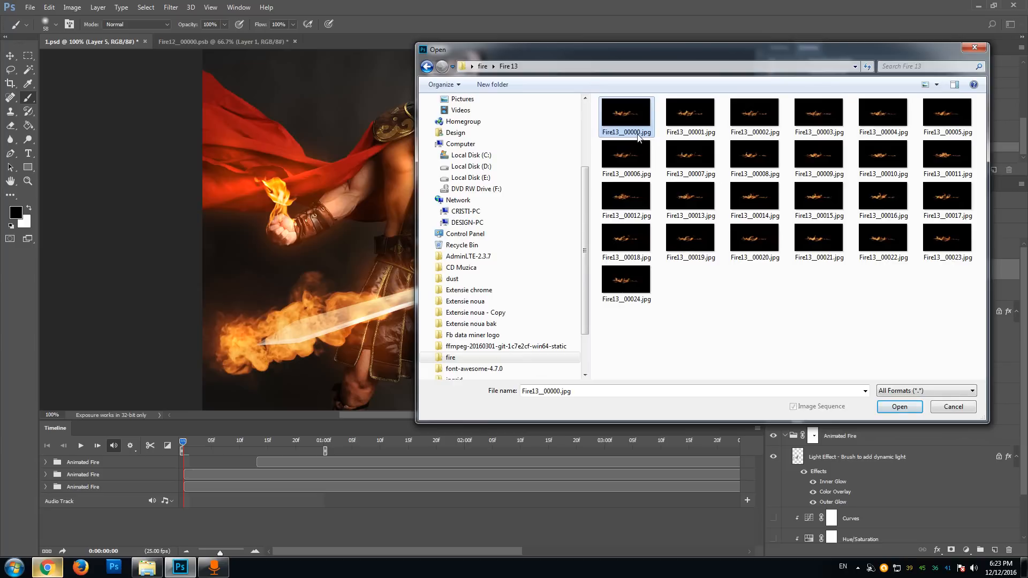
click(899, 407)
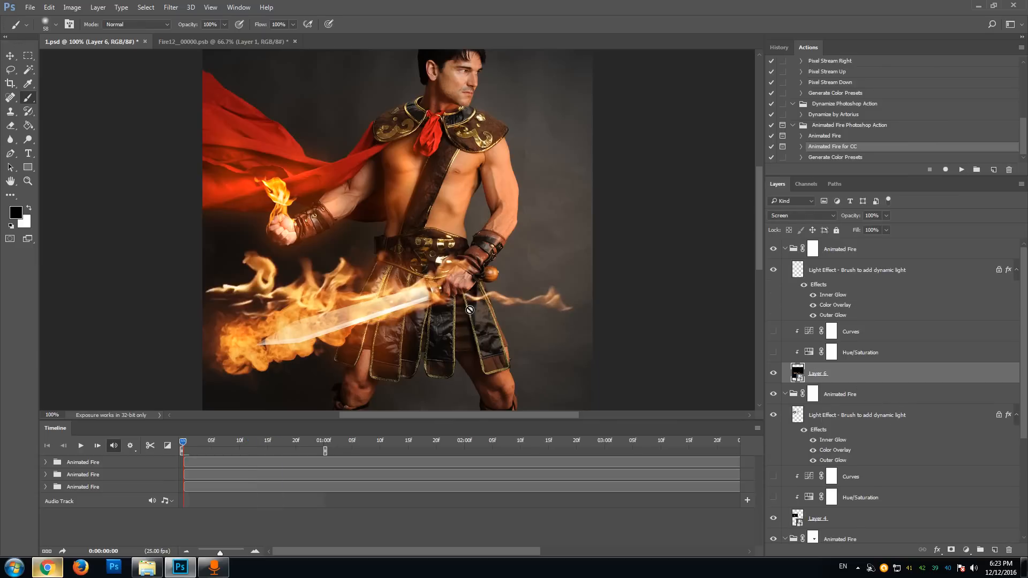
Scale the new fire layer proportionally to about 51.33% and bring it over the warrior's waist
click(49, 7)
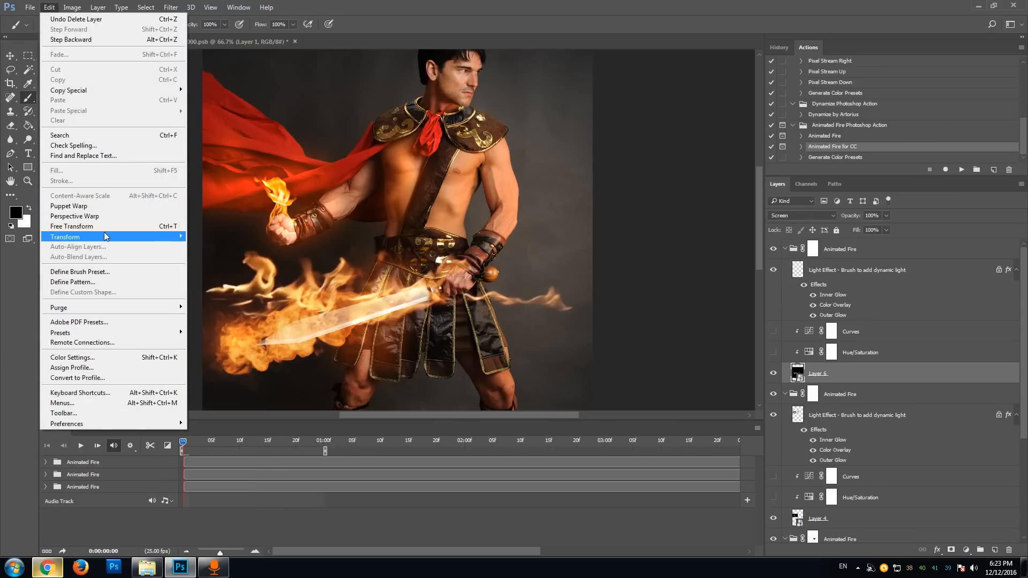
mouse_move(104, 232)
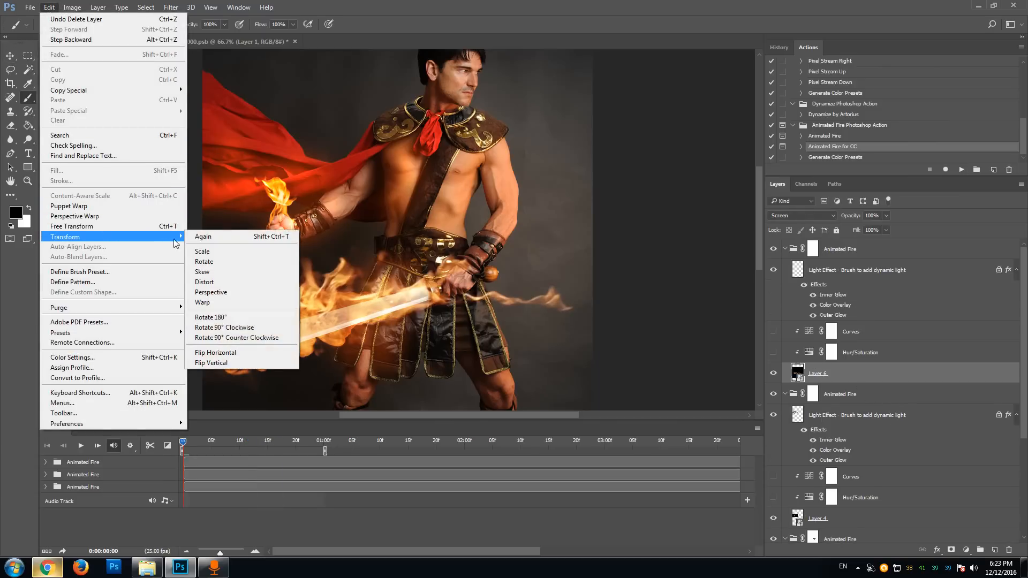
click(202, 252)
drag(57, 77, 388, 255)
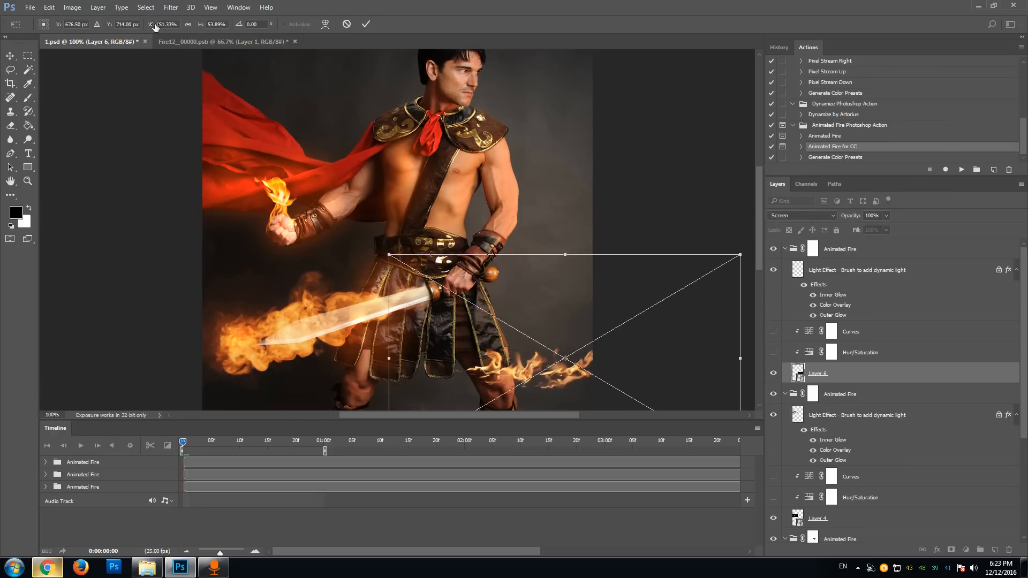
drag(546, 359, 398, 243)
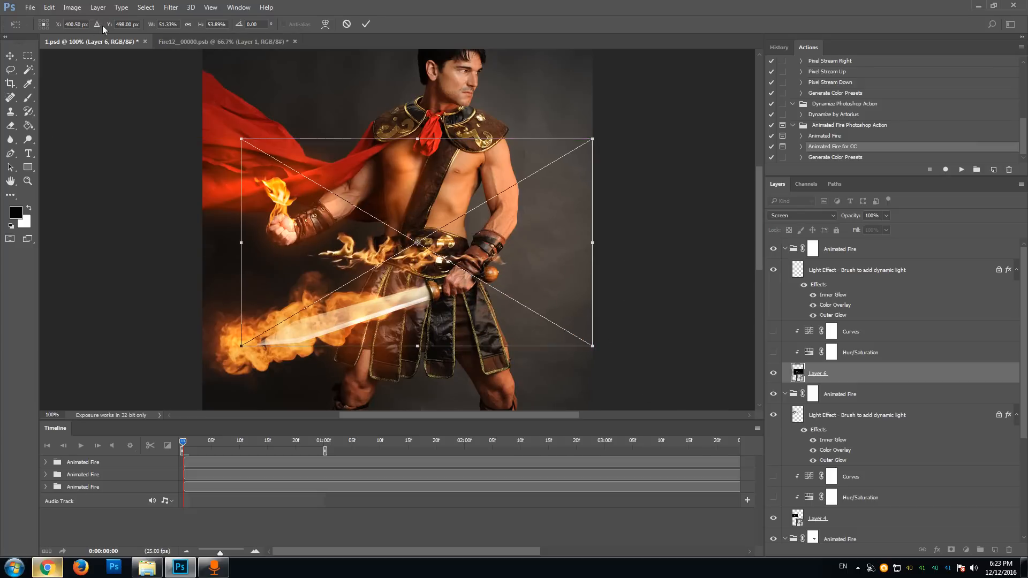
click(188, 25)
Move the fire layer onto the warrior's chest, rotate it to about -70.75°, and apply the transform
drag(617, 274, 479, 150)
drag(442, 254, 442, 166)
drag(602, 308, 546, 270)
drag(461, 214, 458, 211)
drag(543, 231, 549, 224)
drag(445, 217, 442, 220)
drag(548, 250, 550, 245)
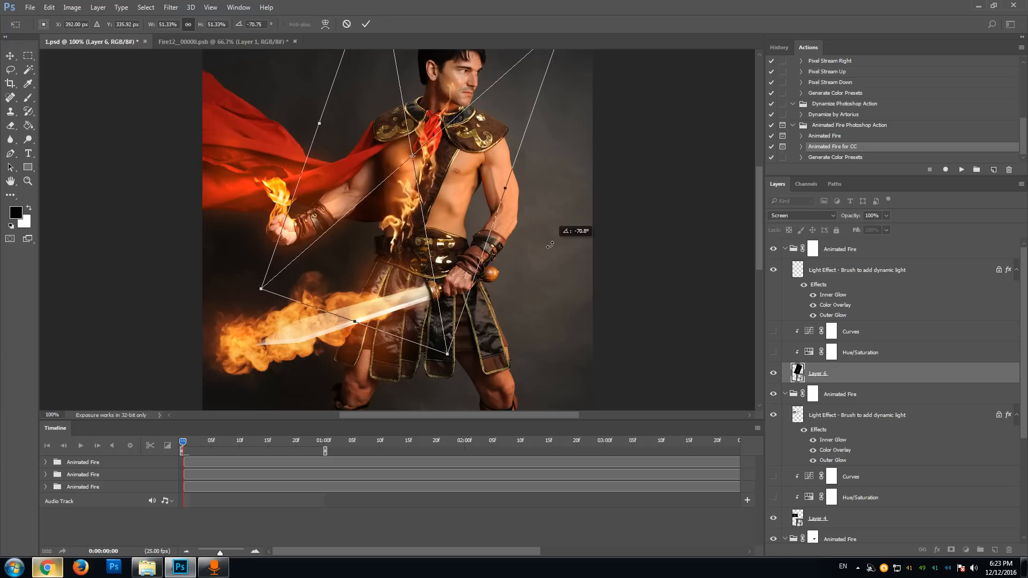
drag(550, 245, 550, 244)
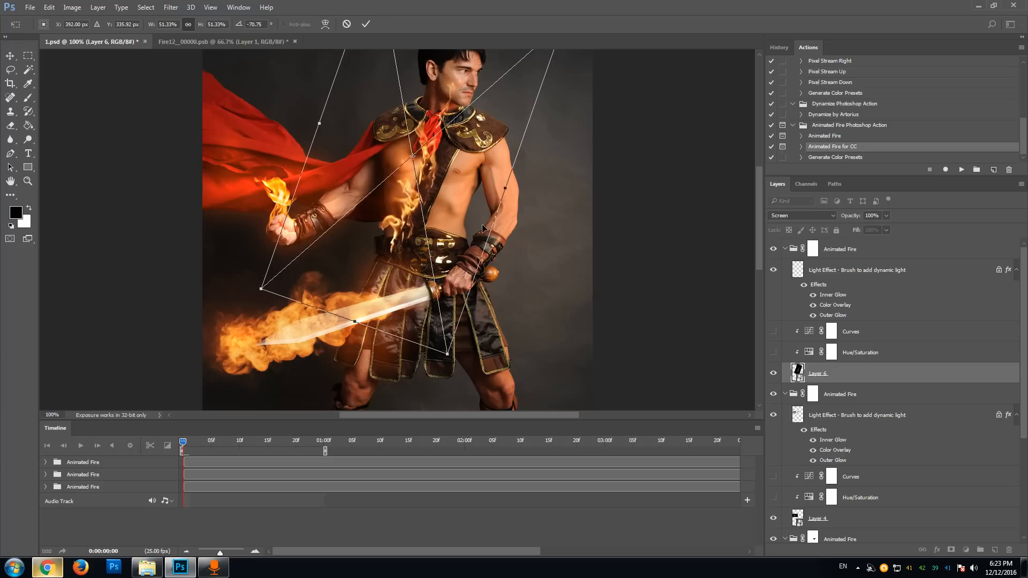
click(363, 25)
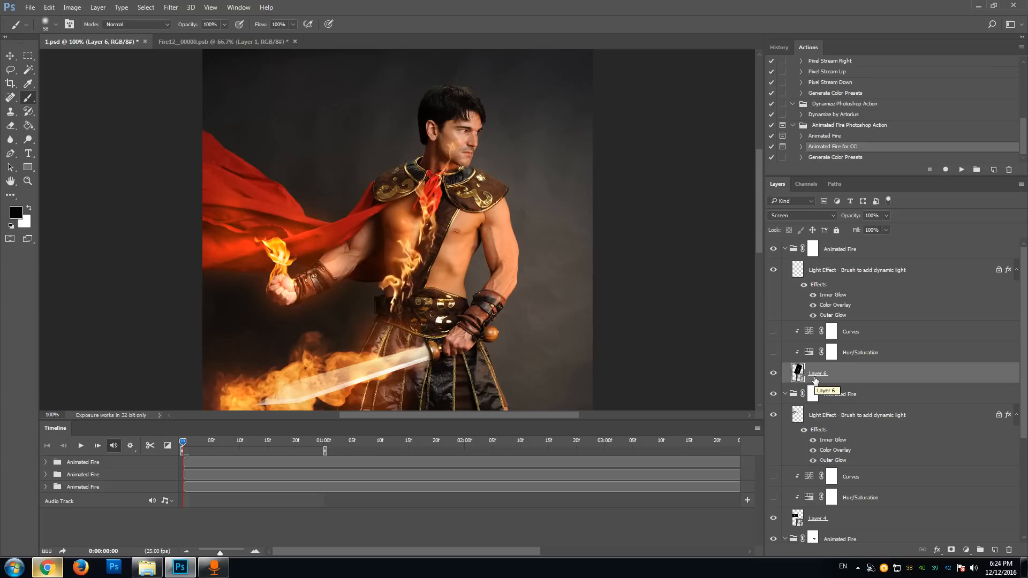
Paint out the flame over the warrior's chin and neck on the top Animated Fire group's mask, and preview the animation
click(814, 250)
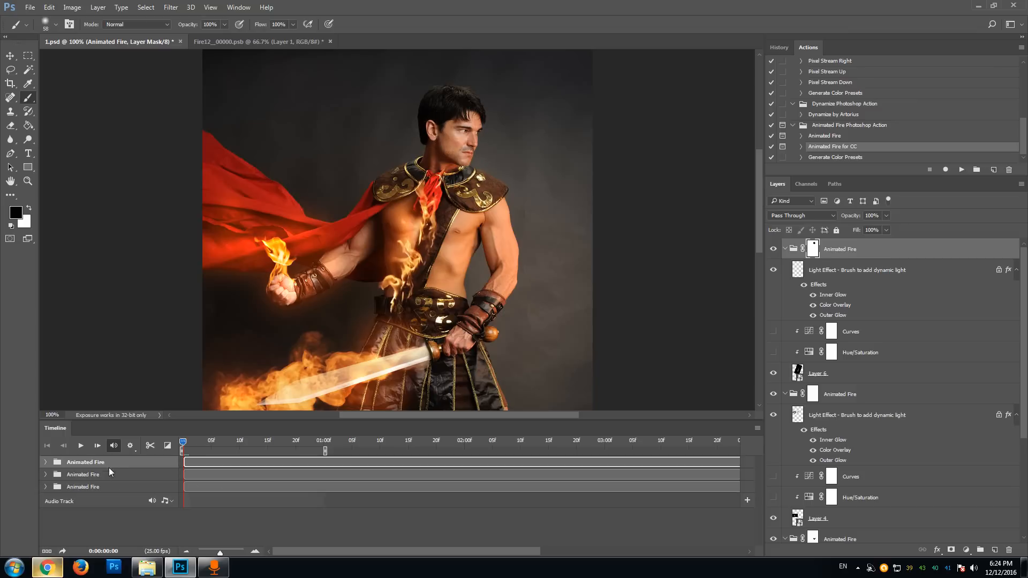
click(82, 447)
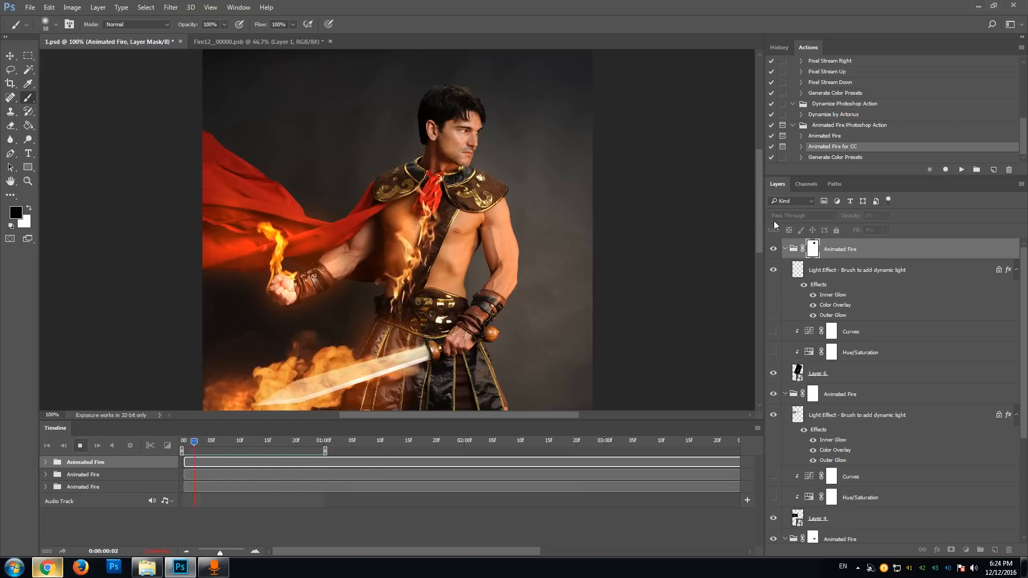
drag(758, 219, 760, 236)
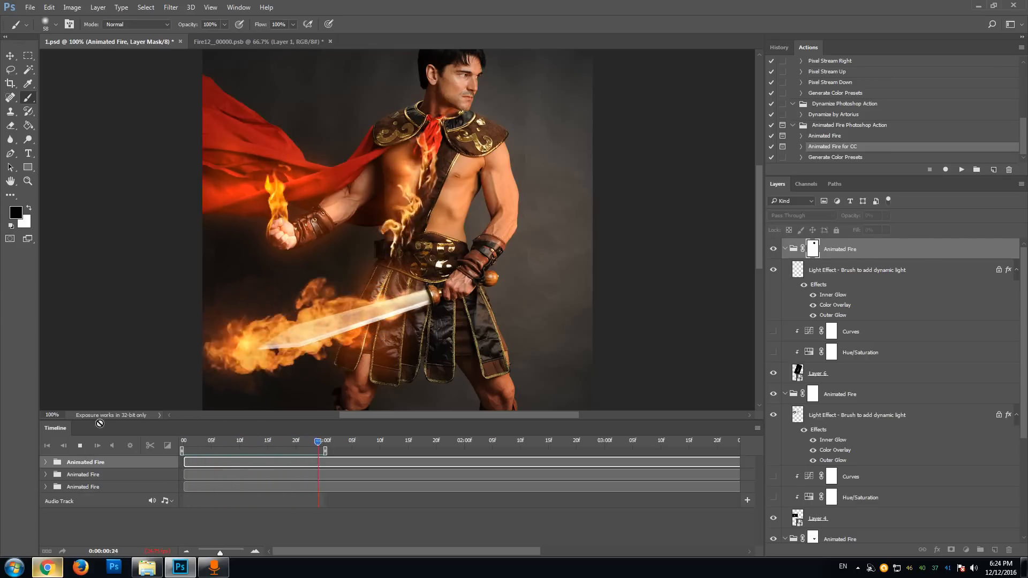
click(78, 448)
click(869, 384)
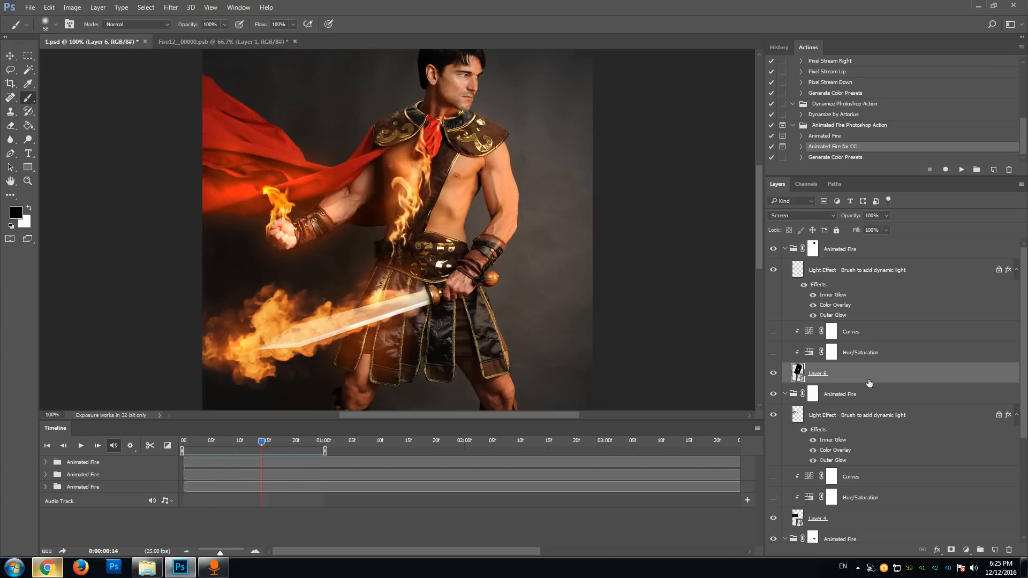
scroll(758, 207, up, 1)
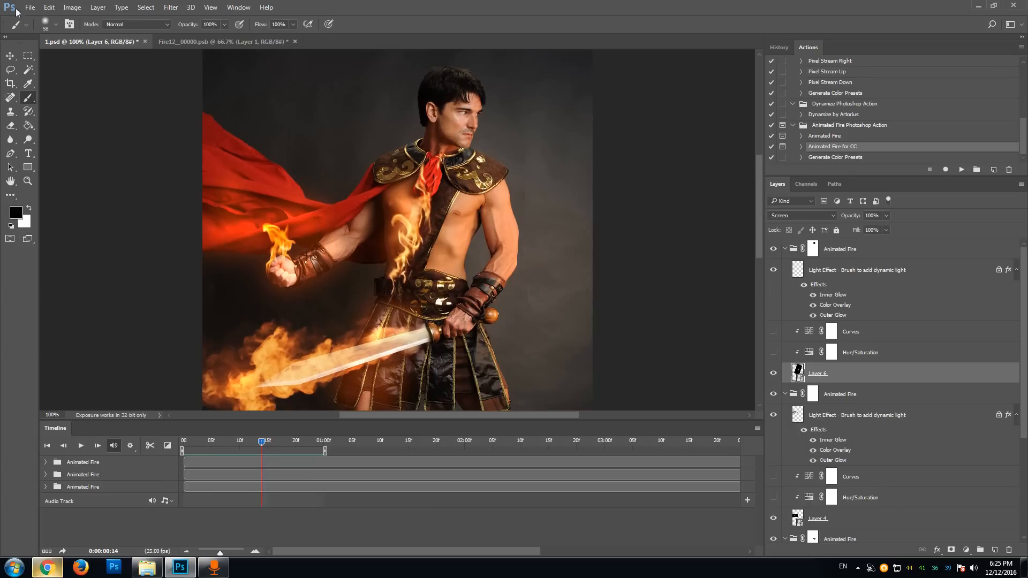
click(50, 8)
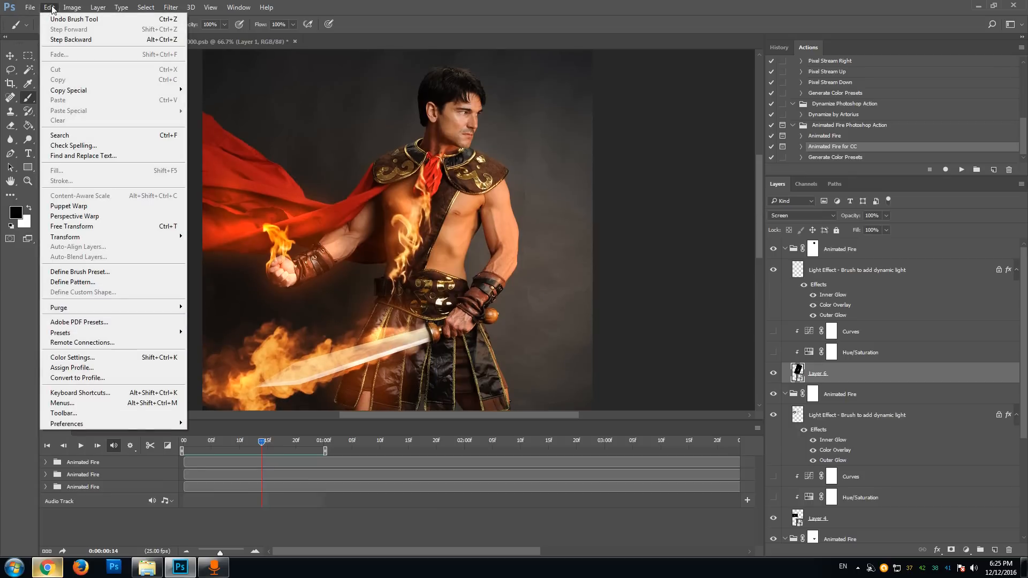
mouse_move(85, 241)
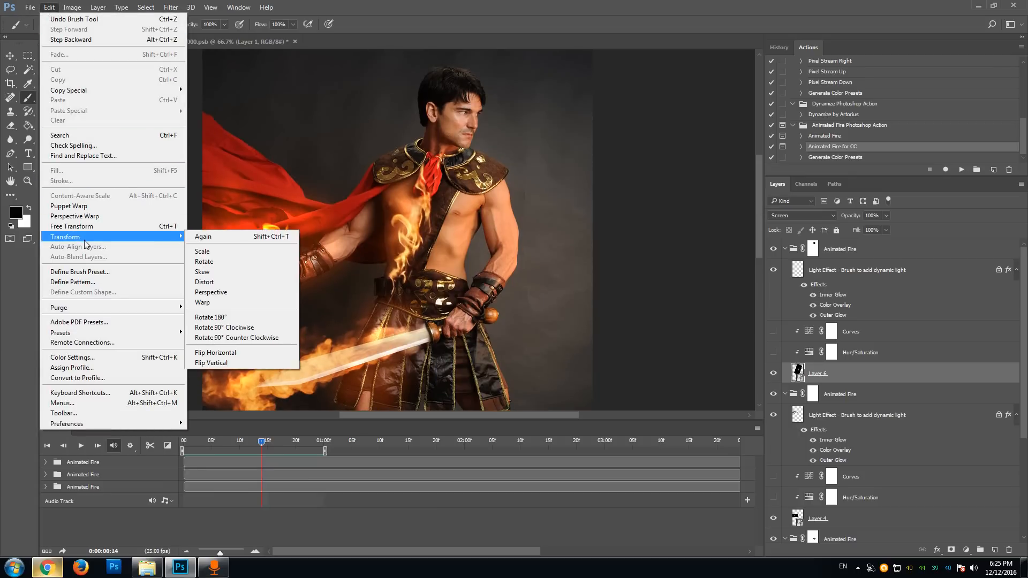
click(217, 303)
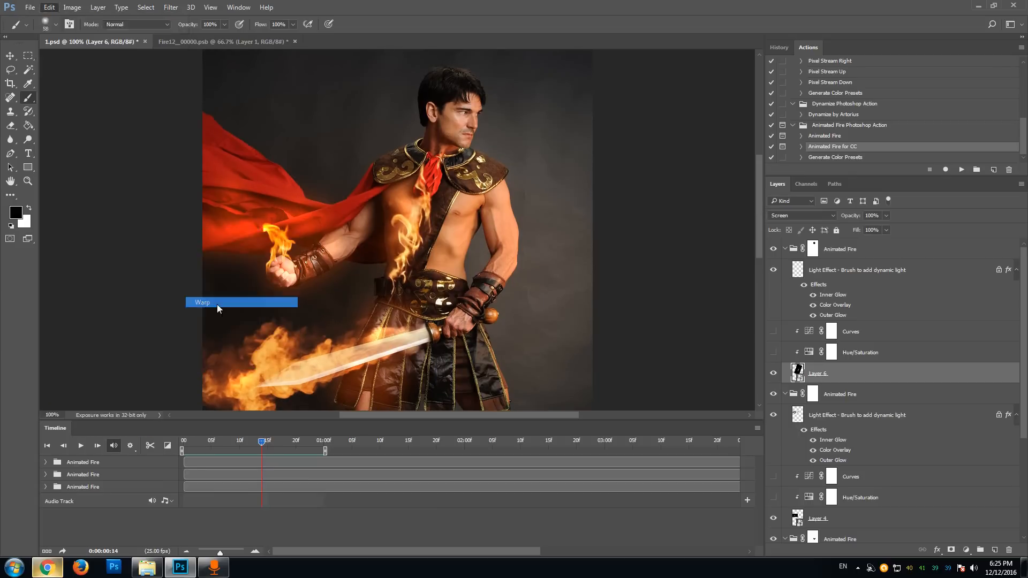
drag(421, 238, 385, 214)
drag(330, 357, 605, 316)
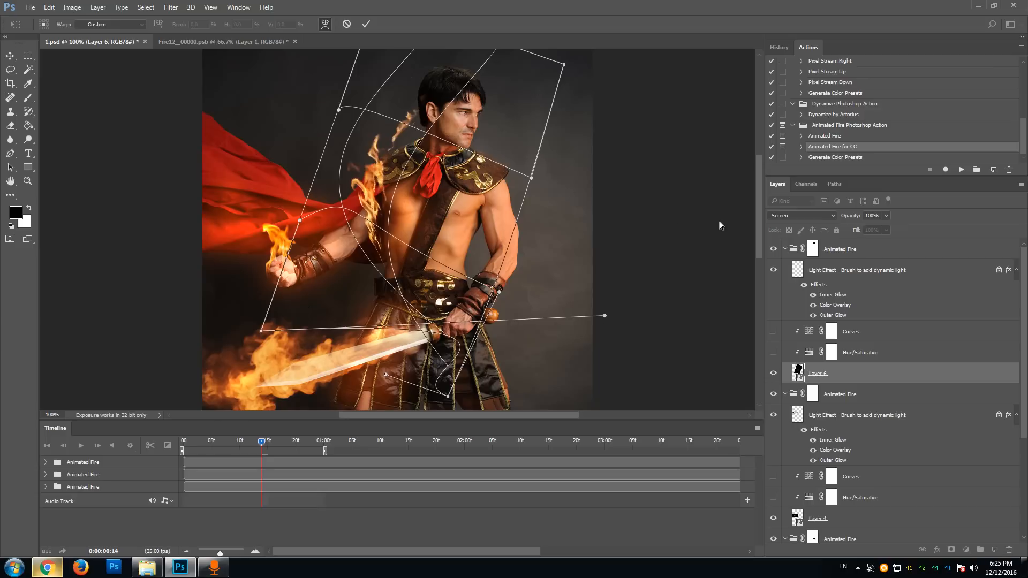
drag(760, 198, 753, 175)
drag(502, 108, 537, 168)
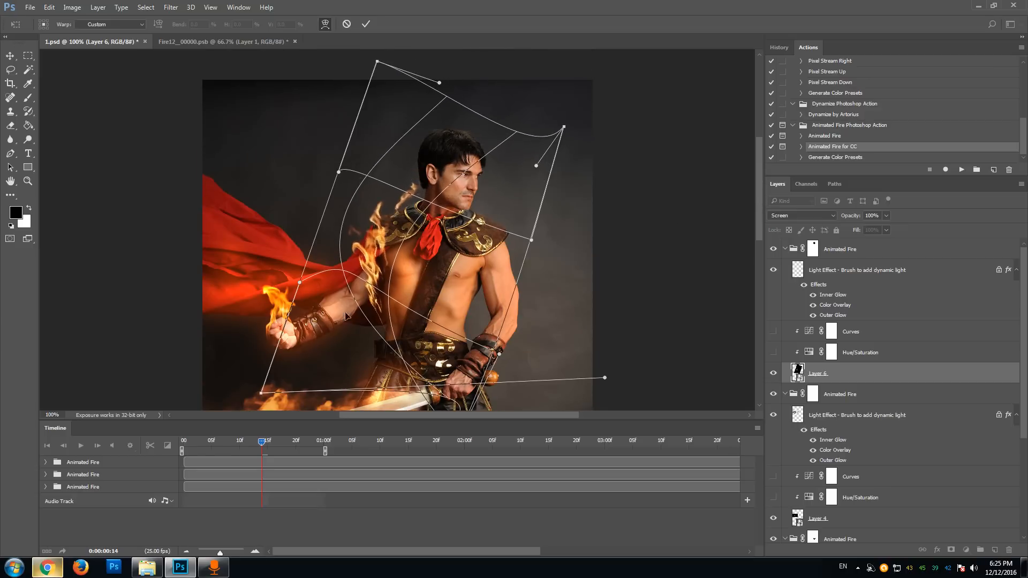
drag(385, 272, 391, 308)
drag(358, 260, 390, 245)
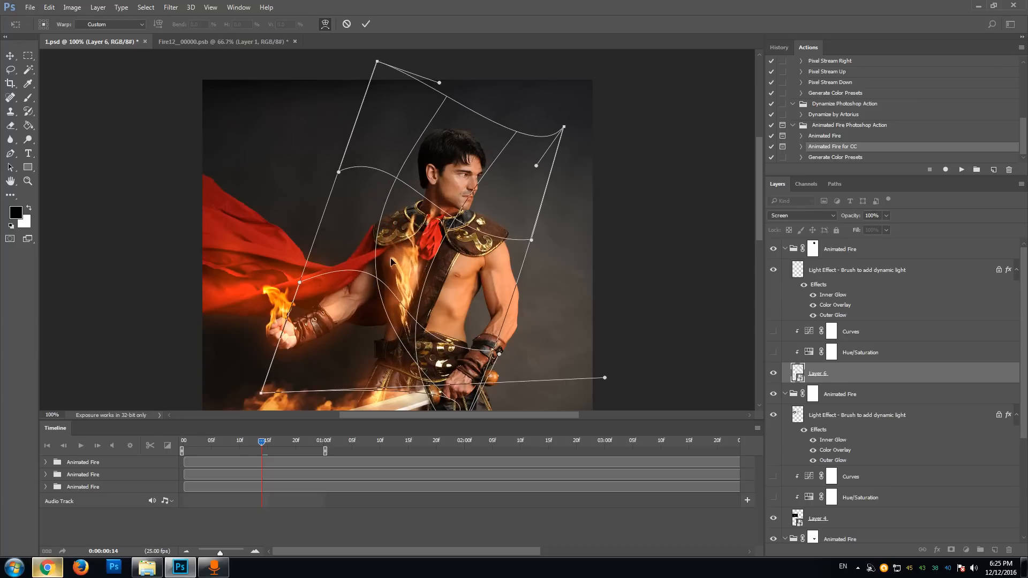
scroll(450, 406, down, 4)
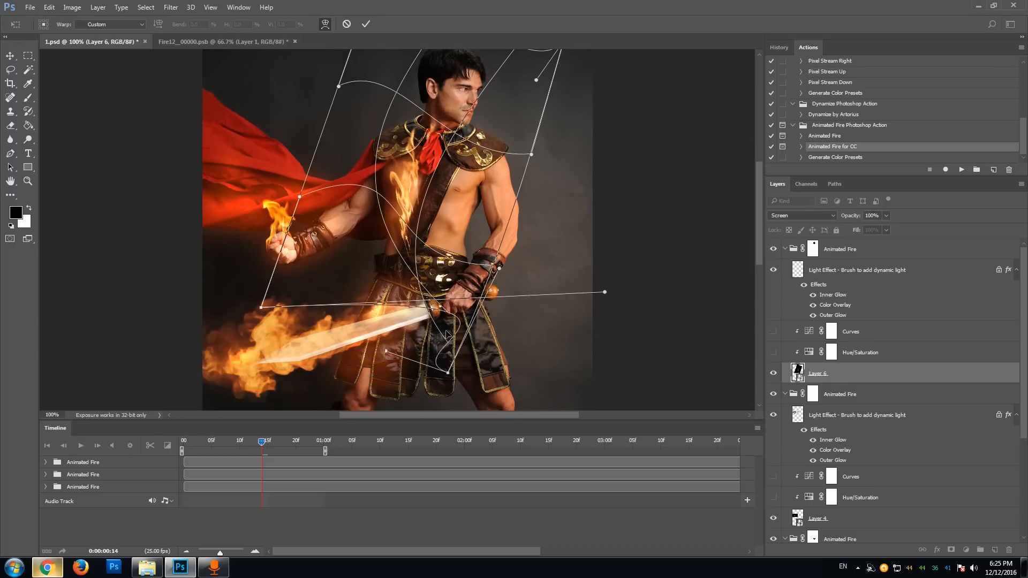
drag(435, 309, 358, 317)
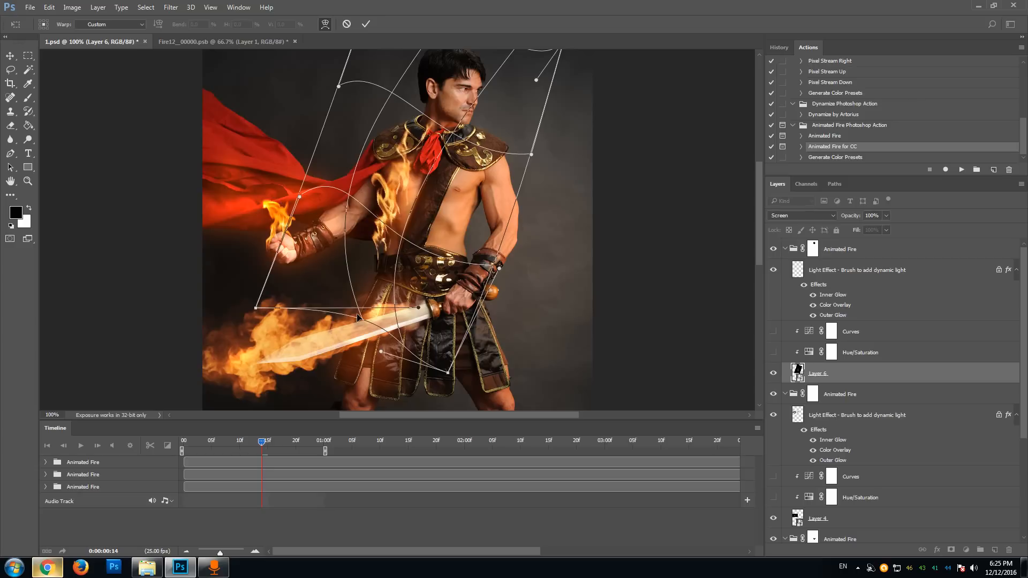
drag(423, 160, 400, 154)
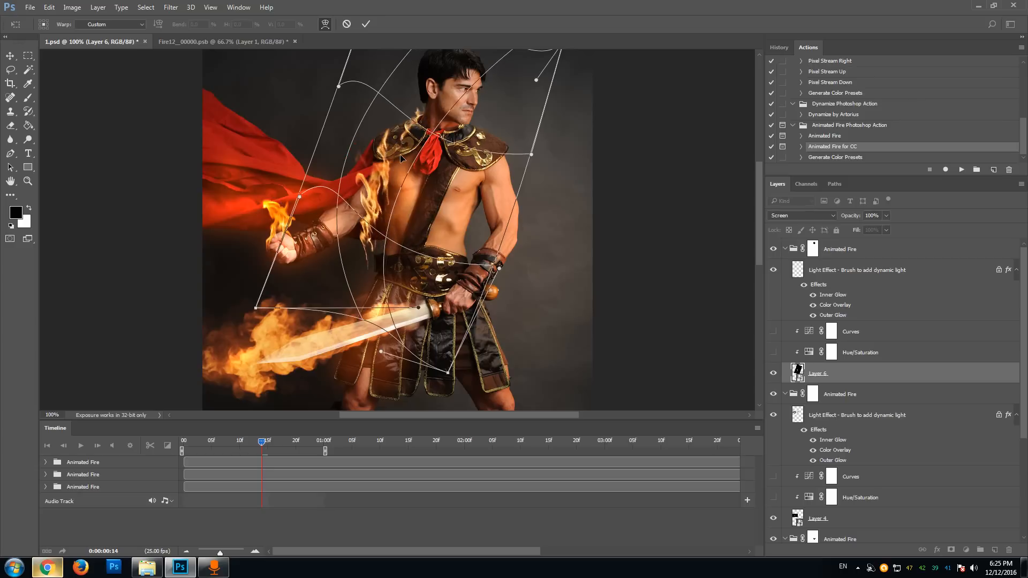
drag(417, 103, 414, 115)
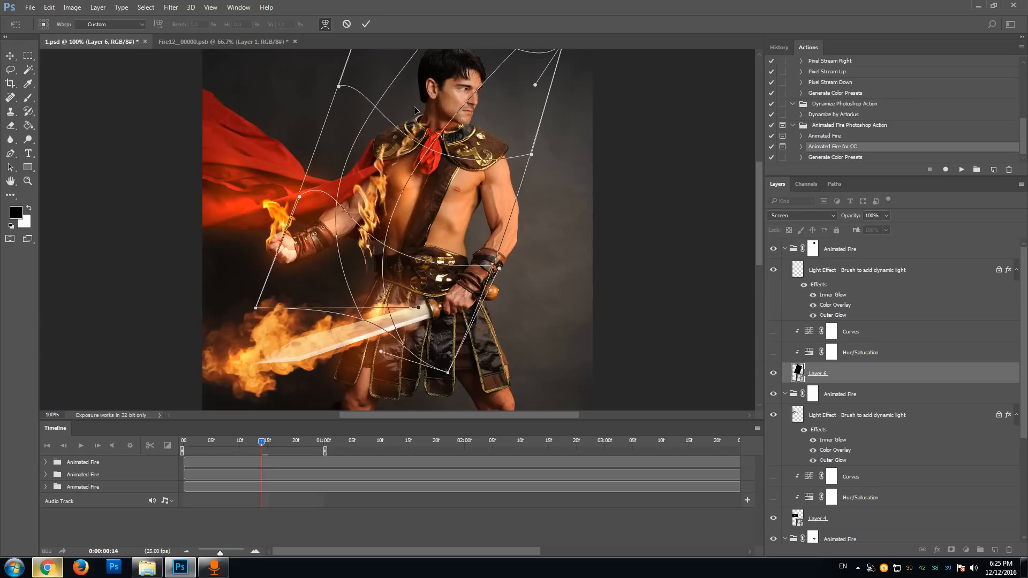
key(Return)
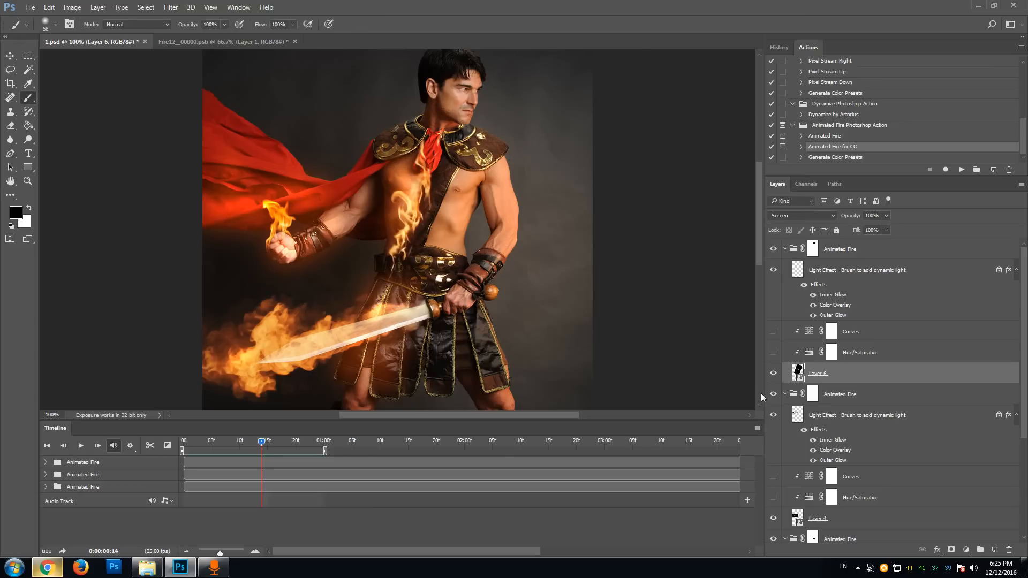
Move the Layer 6 flame from the chest to the sword-holding hand and rotate it to about 75.98°
click(10, 56)
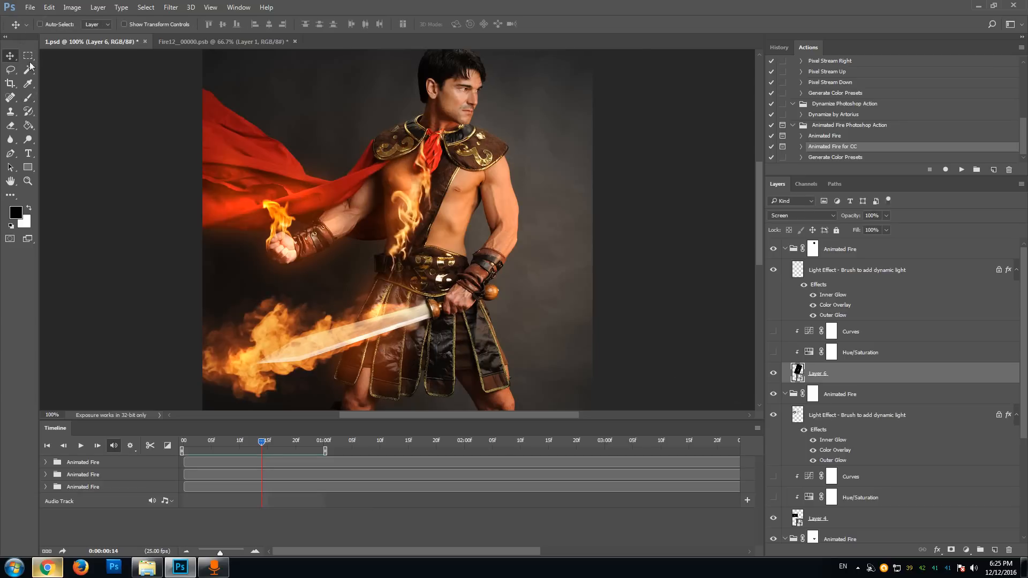
drag(403, 229, 471, 315)
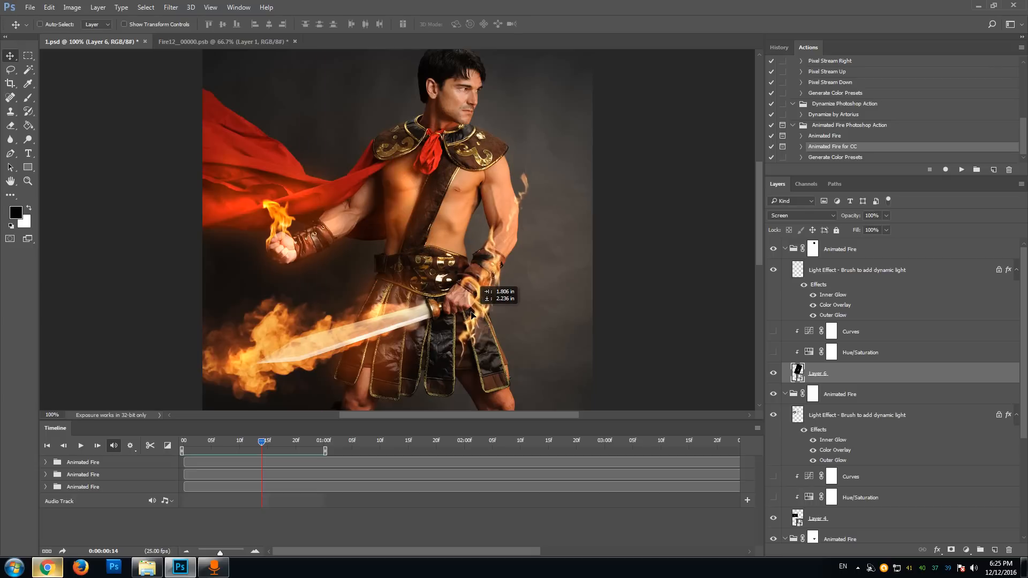
key(ctrl+t)
drag(684, 233, 433, 299)
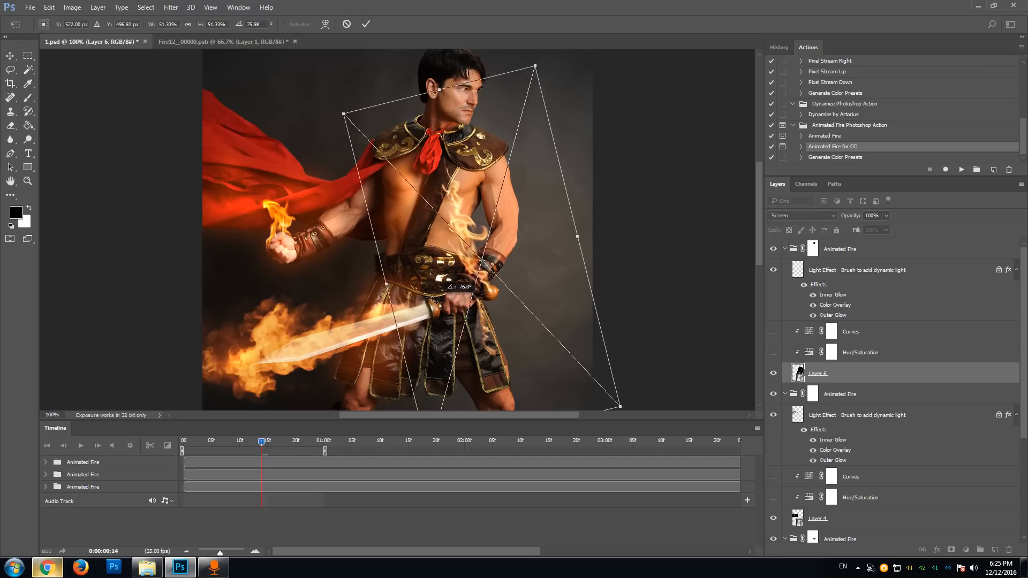
Position the rotated flame along the skirt's outer edge and the leg below the sword hilt, and apply the transform
drag(467, 258, 500, 333)
scroll(629, 251, down, 1)
scroll(629, 251, down, 1)
drag(486, 217, 486, 248)
drag(532, 274, 532, 273)
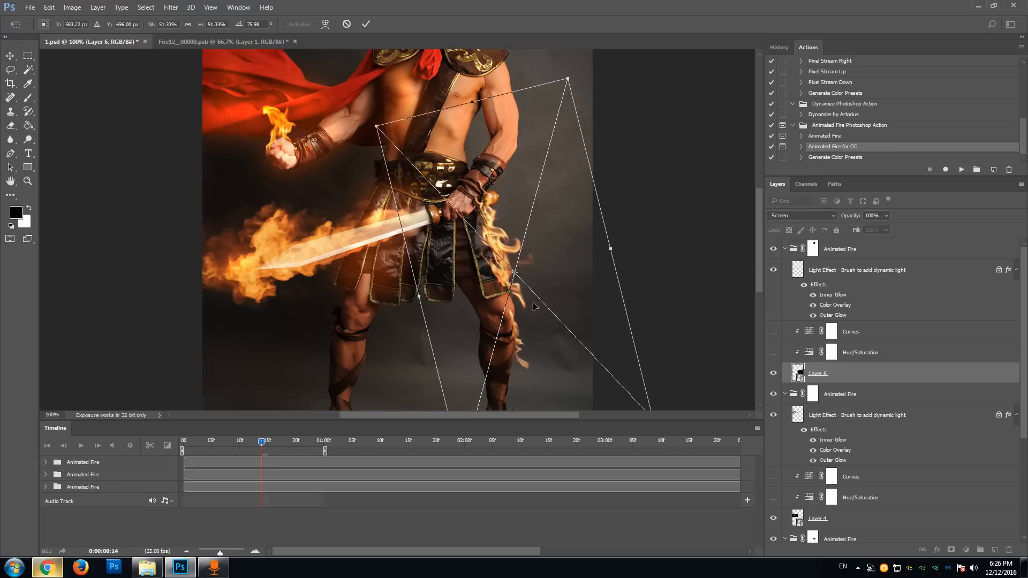
drag(509, 338, 509, 345)
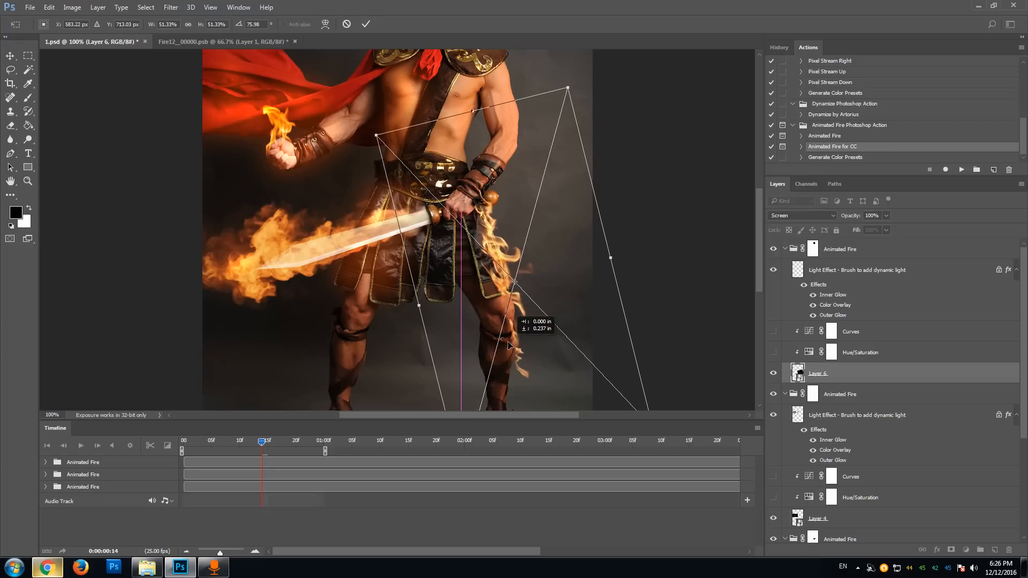
click(367, 23)
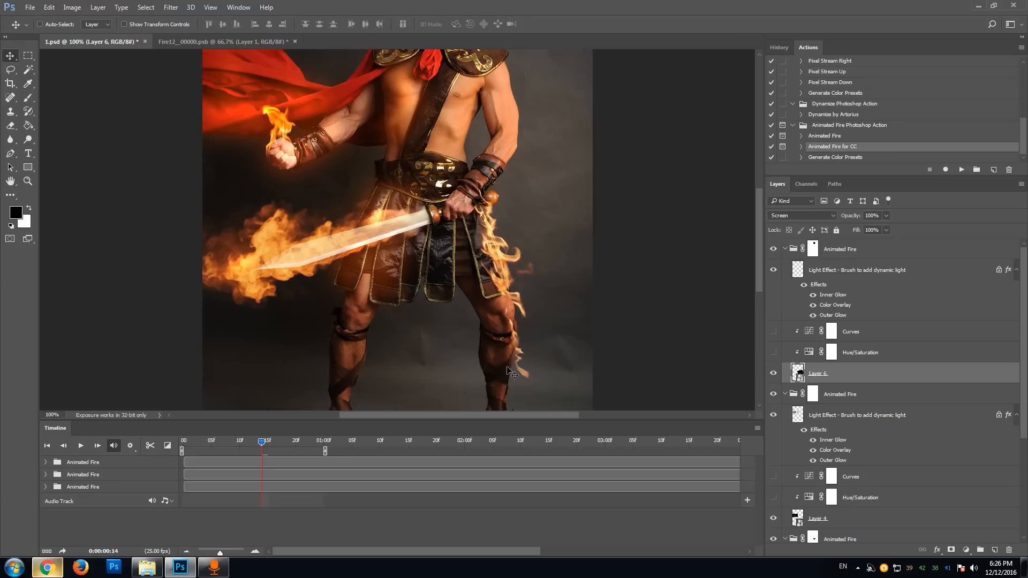
Warp the Layer 6 flame so it bends outward around the skirt's edge and the thigh
click(52, 8)
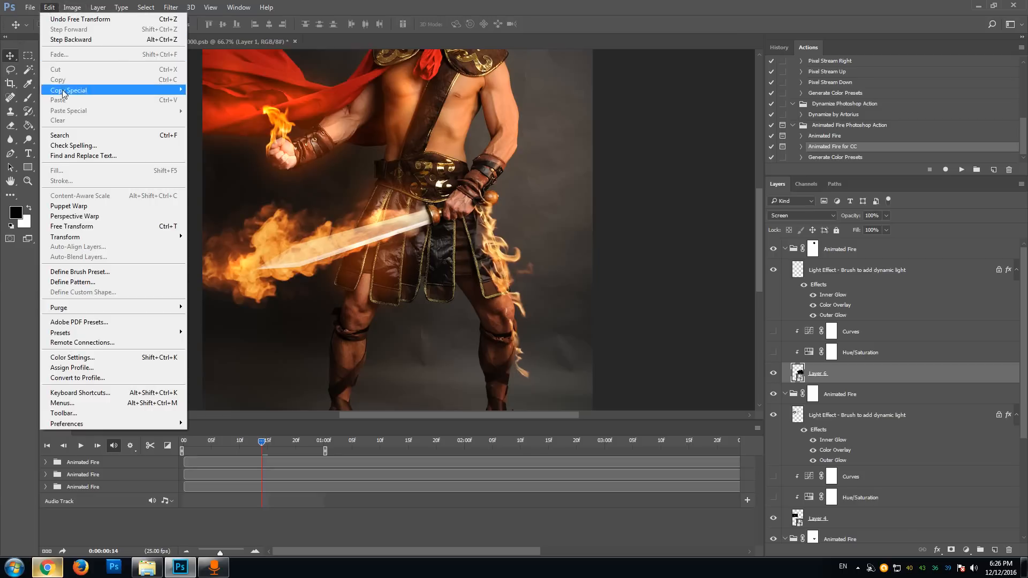
mouse_move(86, 242)
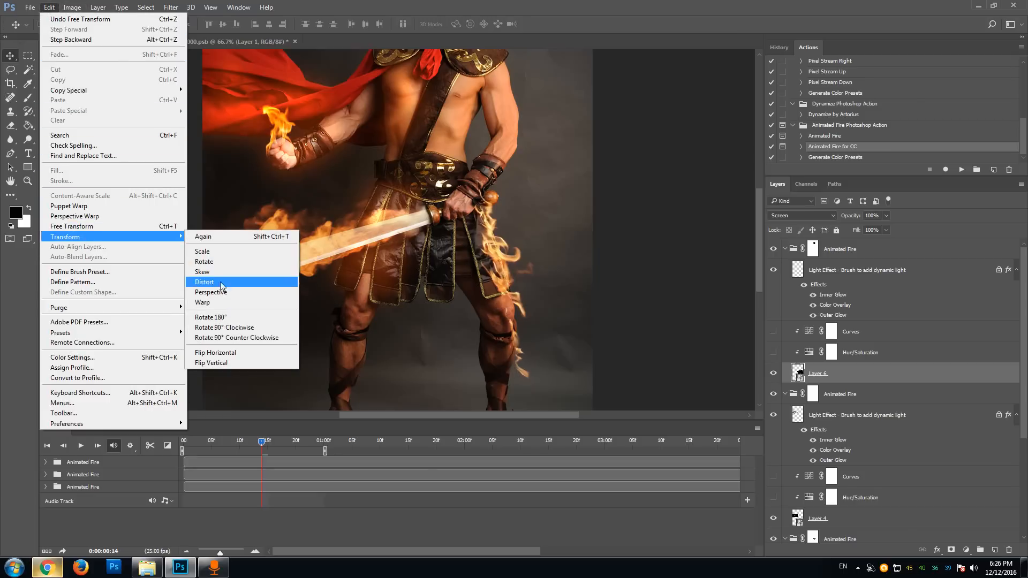
click(216, 303)
scroll(602, 295, down, 4)
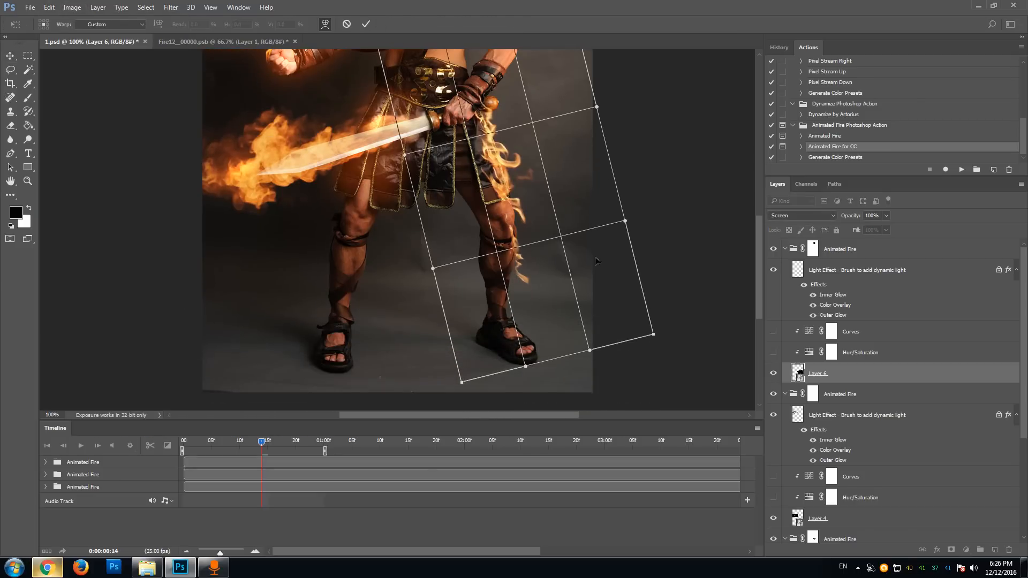
drag(518, 342, 480, 319)
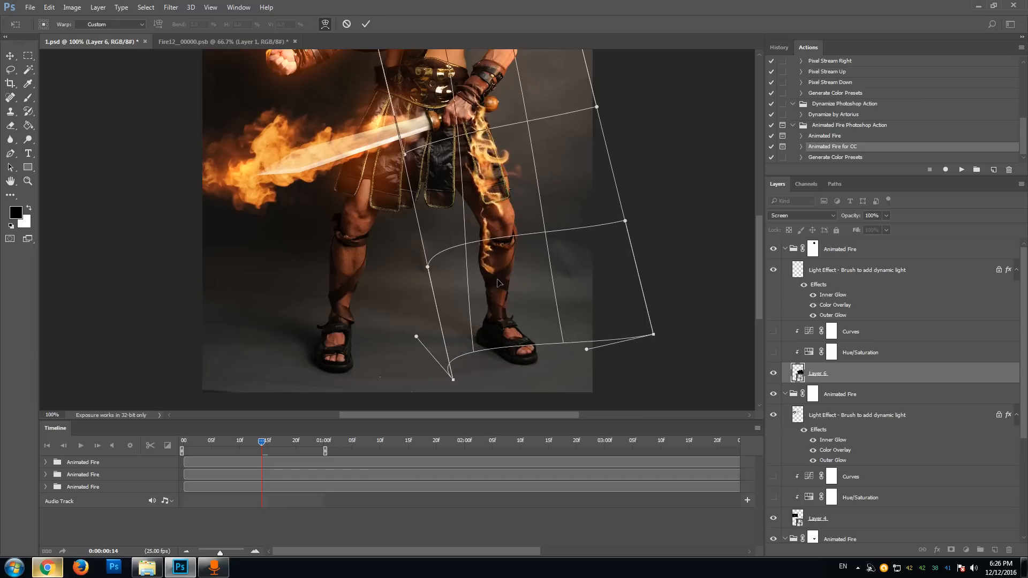
drag(488, 206, 518, 221)
drag(489, 111, 508, 213)
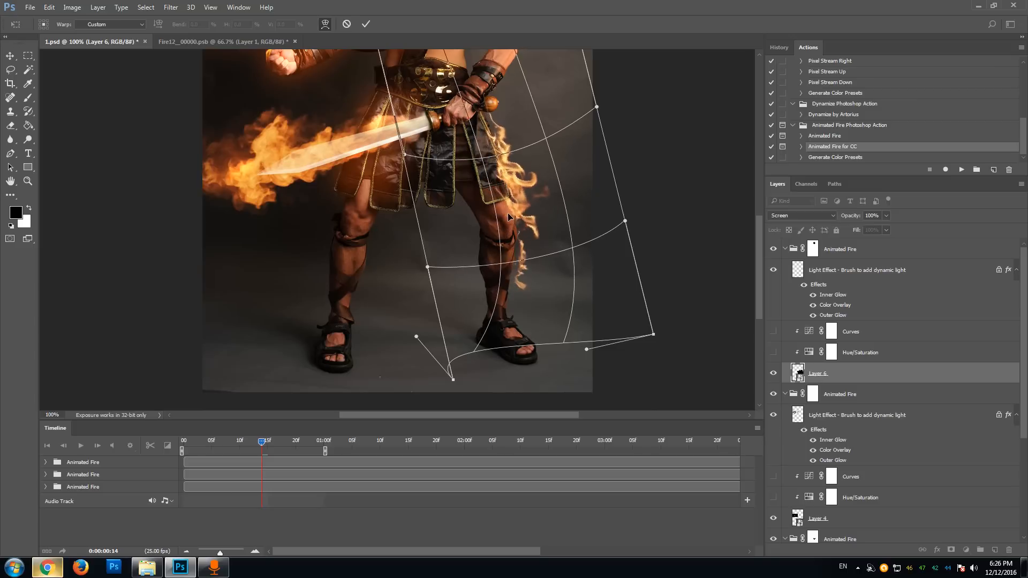
Refine the warp to bring the flame's lower end against the calf and its upper end to the skirt, and apply it
drag(498, 135, 487, 128)
drag(511, 305, 490, 302)
drag(521, 166, 538, 256)
scroll(538, 231, up, 4)
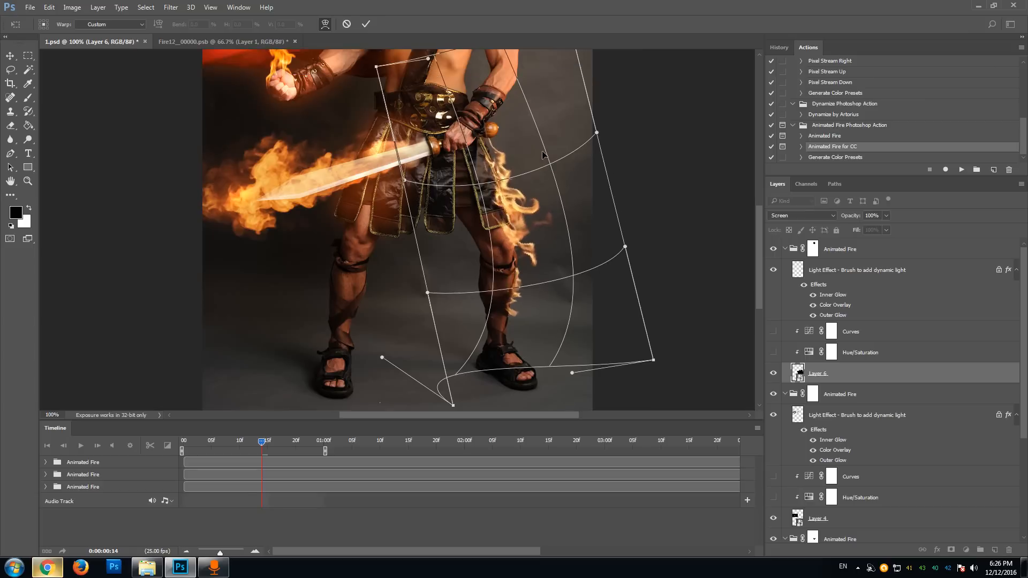
drag(427, 120, 395, 148)
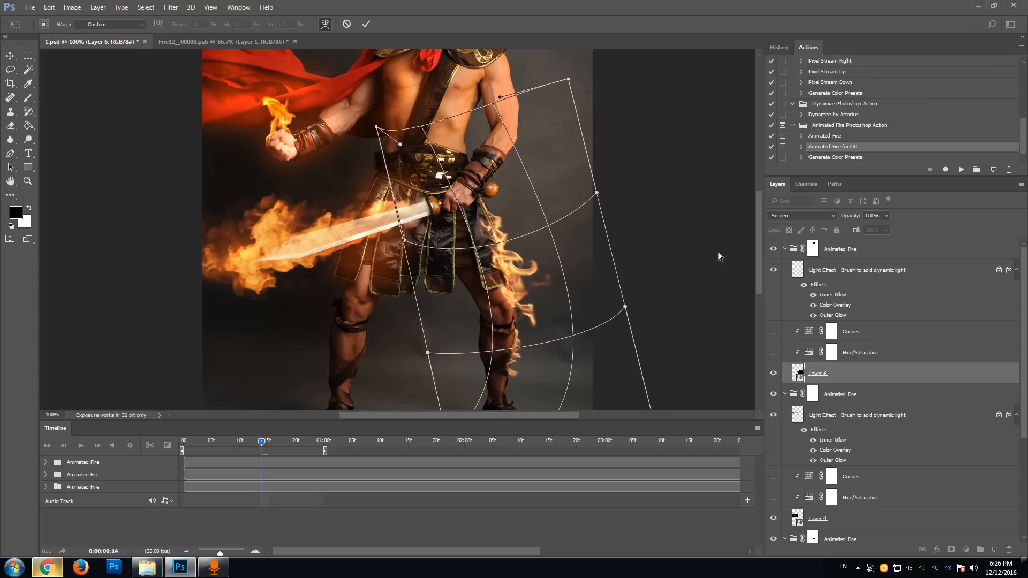
scroll(625, 231, down, 2)
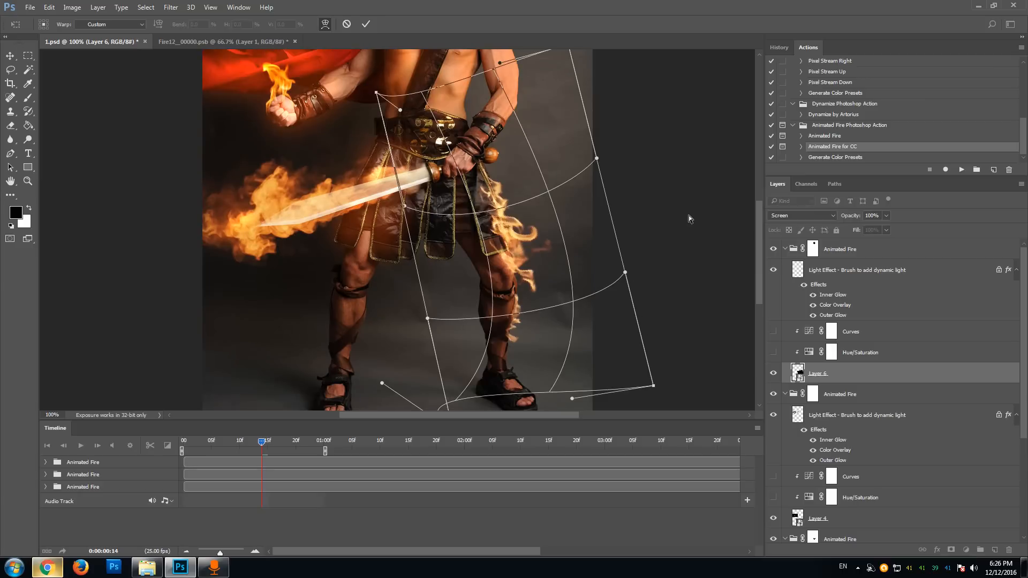
click(366, 25)
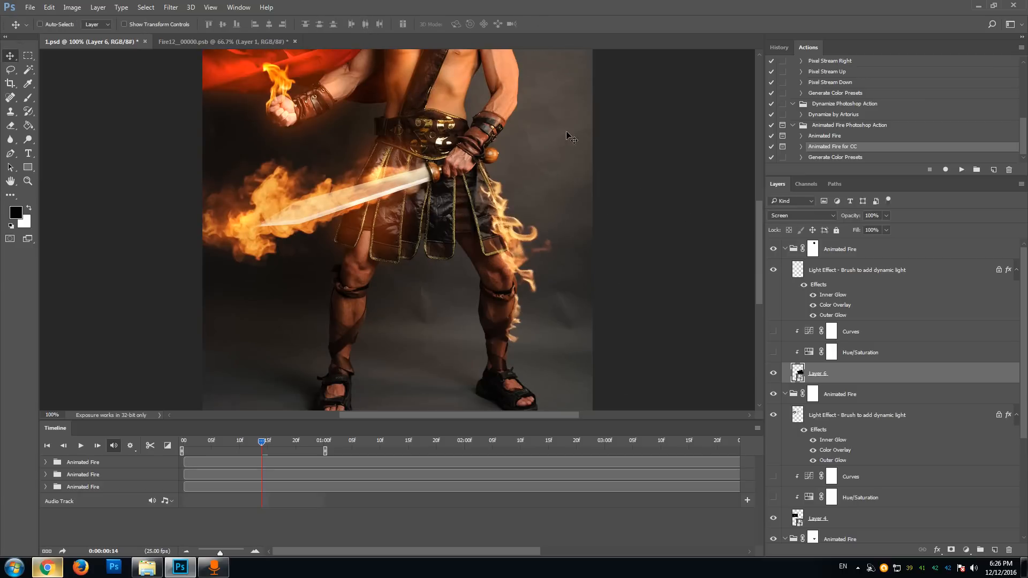
Brush dynamic light over the skirt's edge and the leg beside the new flame on the top group's Light Effect layer
click(834, 273)
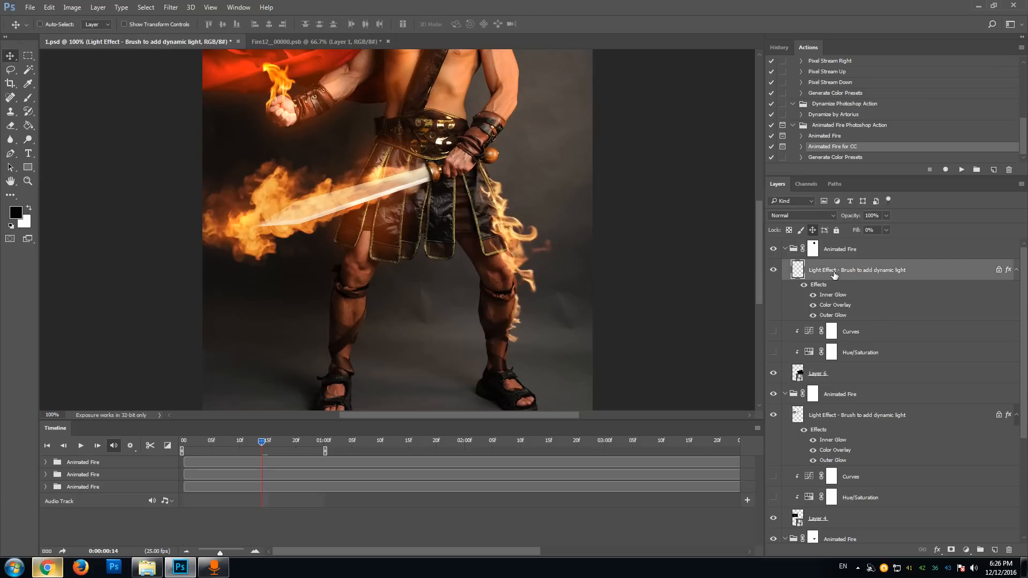
click(29, 100)
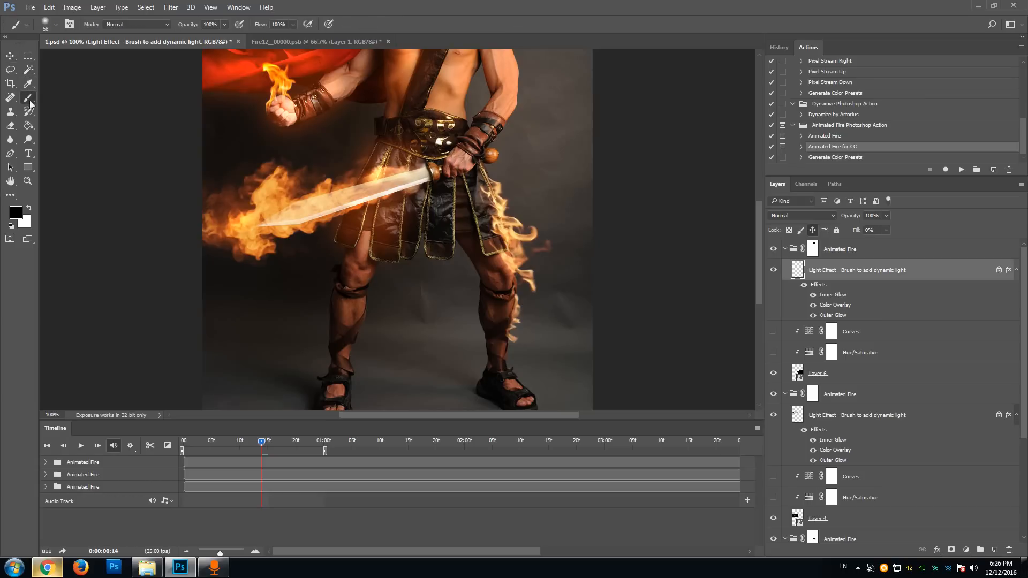
drag(481, 191, 502, 281)
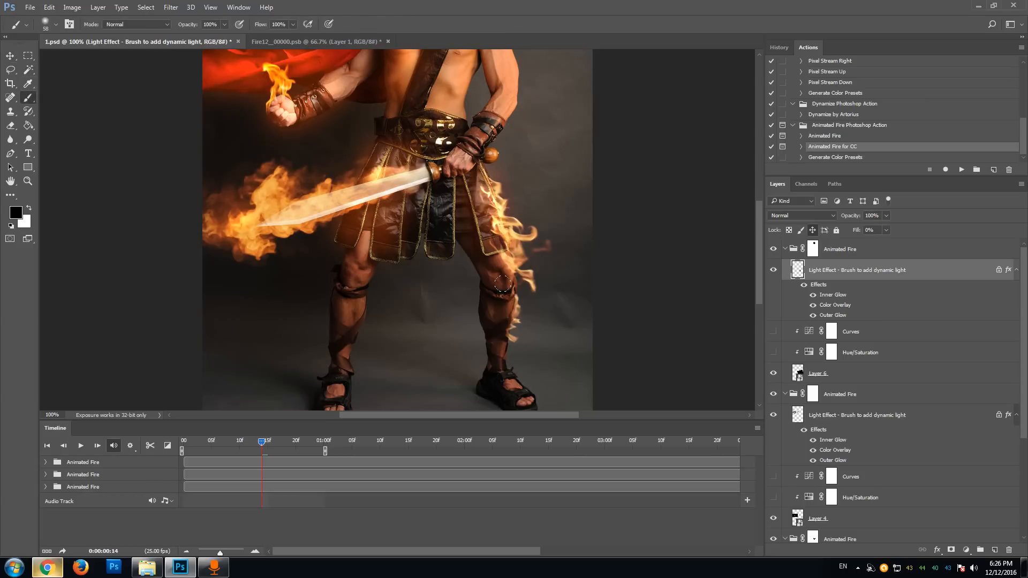
drag(505, 335, 490, 231)
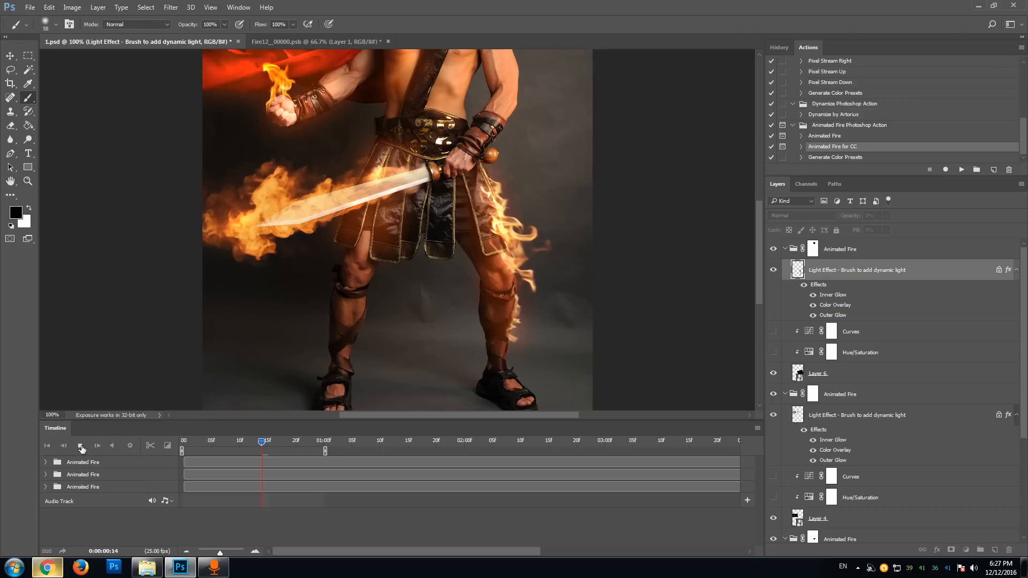
Play the timeline to preview the animated flames on the leg, sword and fist
click(82, 447)
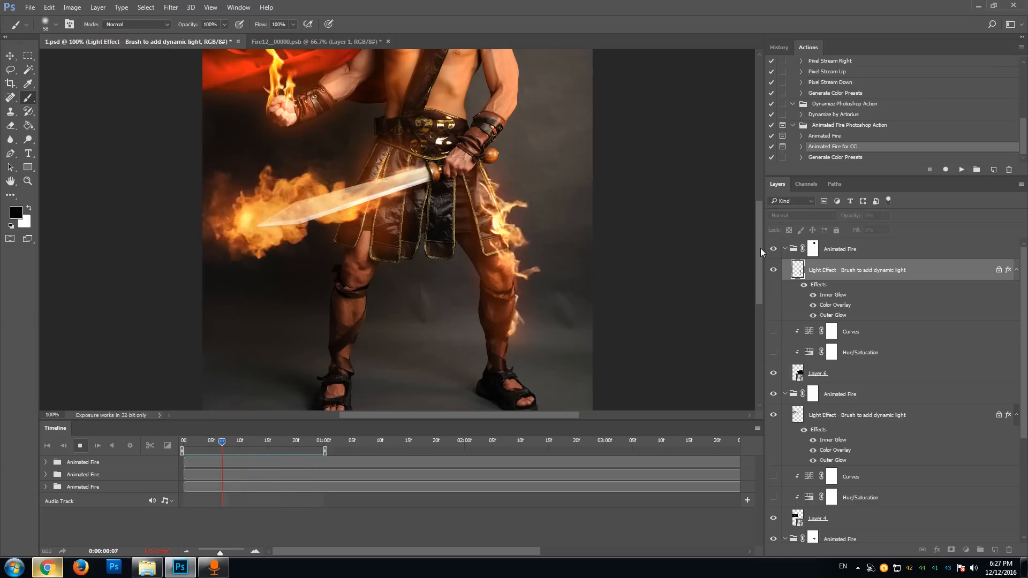
drag(760, 246, 756, 223)
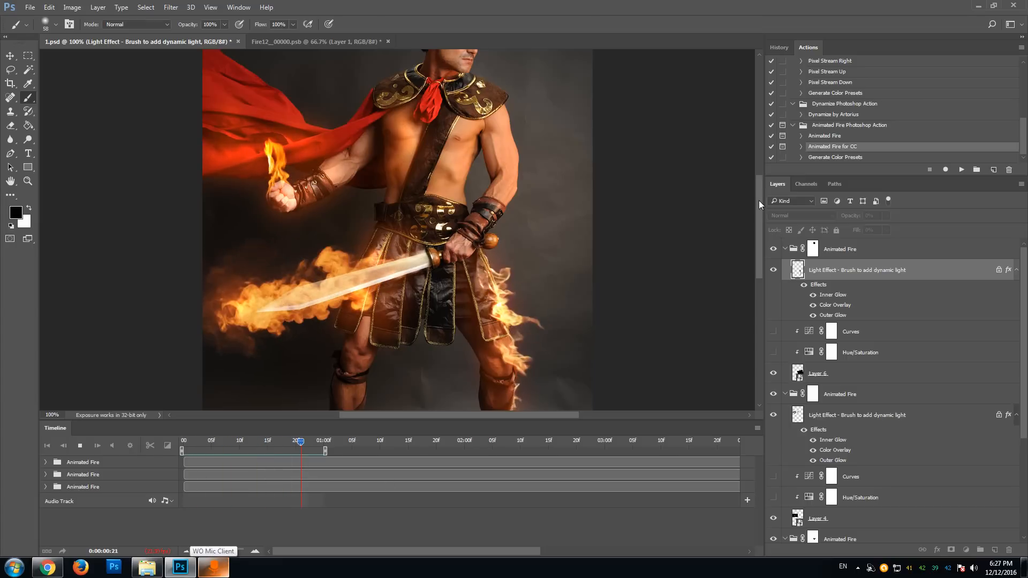
scroll(759, 200, up, 2)
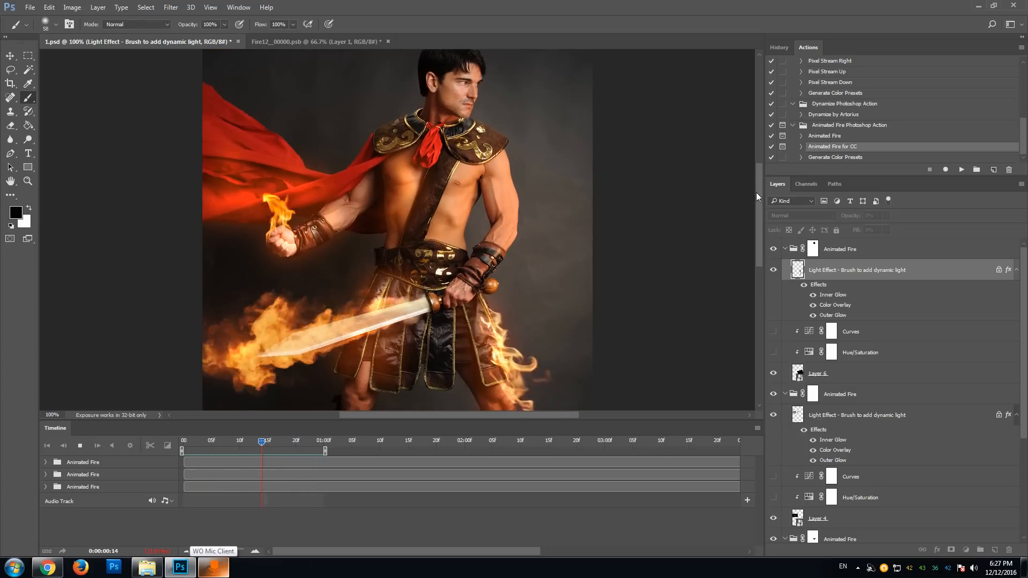
Inspect the playing flames over the warrior's legs and upper body, and stop the timeline playback
drag(756, 191, 759, 224)
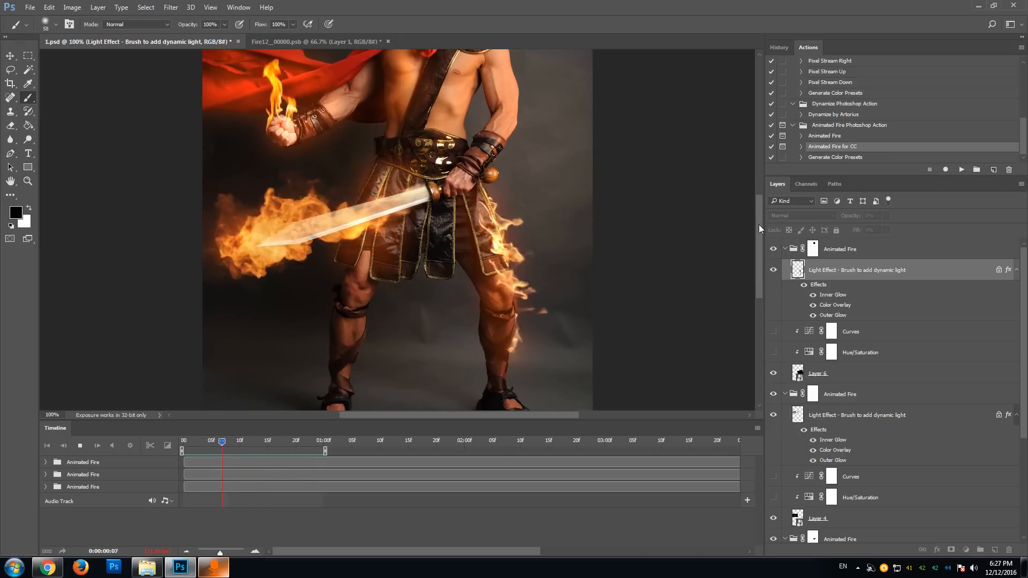
drag(759, 224, 756, 203)
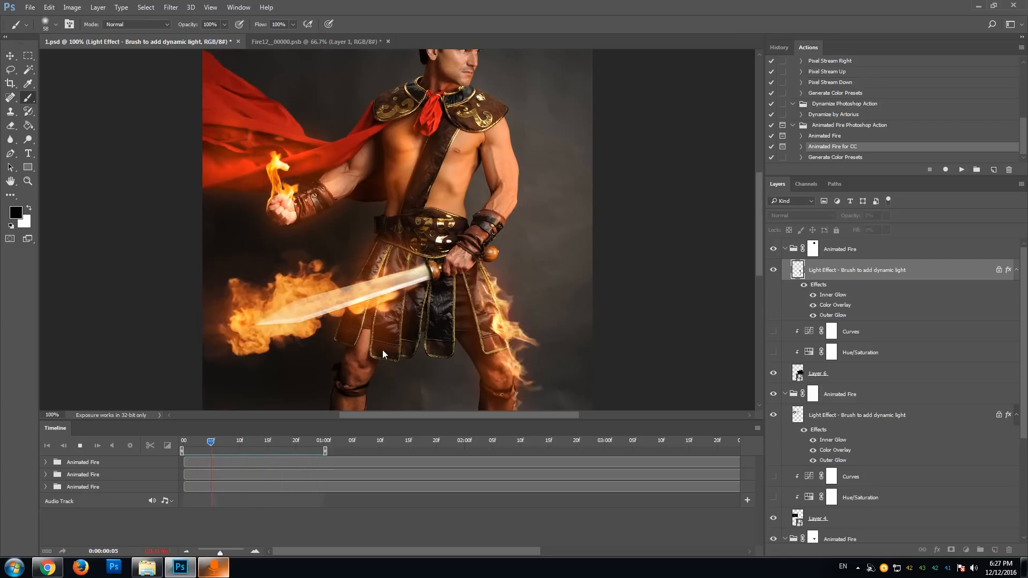
click(80, 447)
click(80, 446)
Toggle the top Animated Fire group's Curves adjustment on and off to compare its effect on the leg flame
click(854, 331)
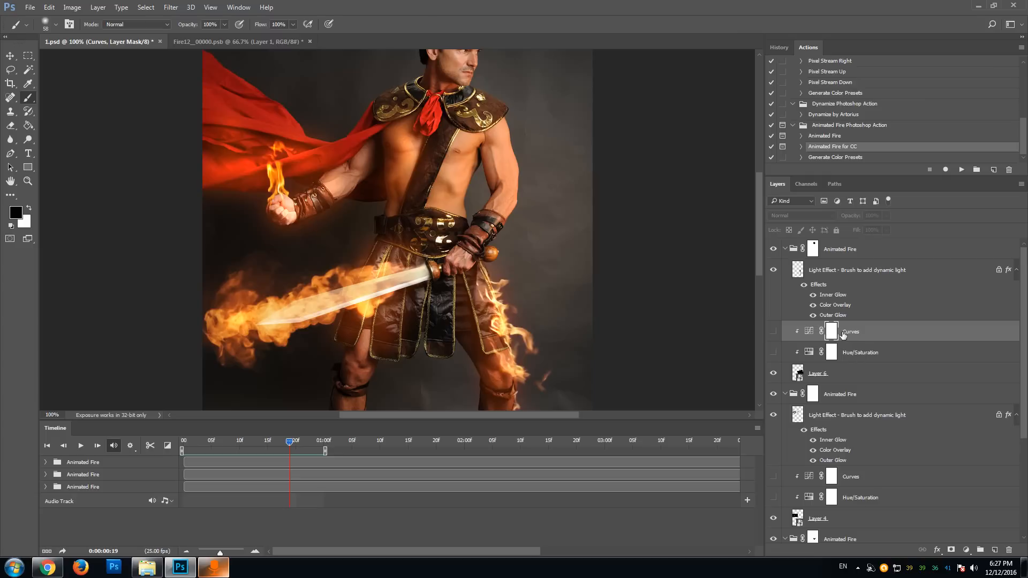
click(774, 333)
click(773, 332)
click(774, 333)
click(774, 333)
click(773, 333)
click(771, 333)
click(771, 332)
click(772, 332)
Show the top group's Hue/Saturation adjustment and recolour the leg flame with hue +180, saturation -12 and lightness 0
click(809, 353)
double_click(809, 353)
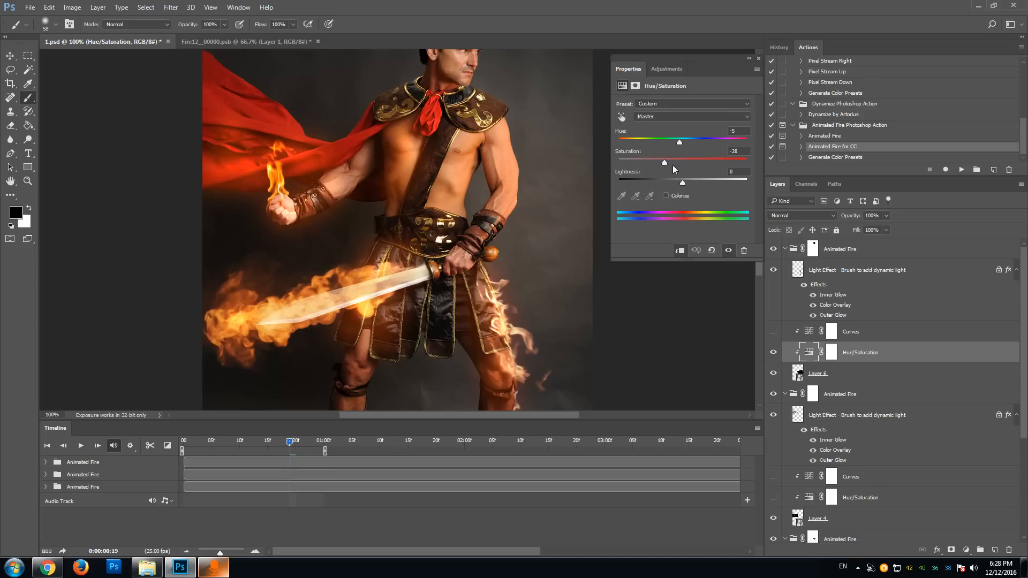
drag(665, 163, 680, 187)
text(0)
drag(694, 157, 658, 141)
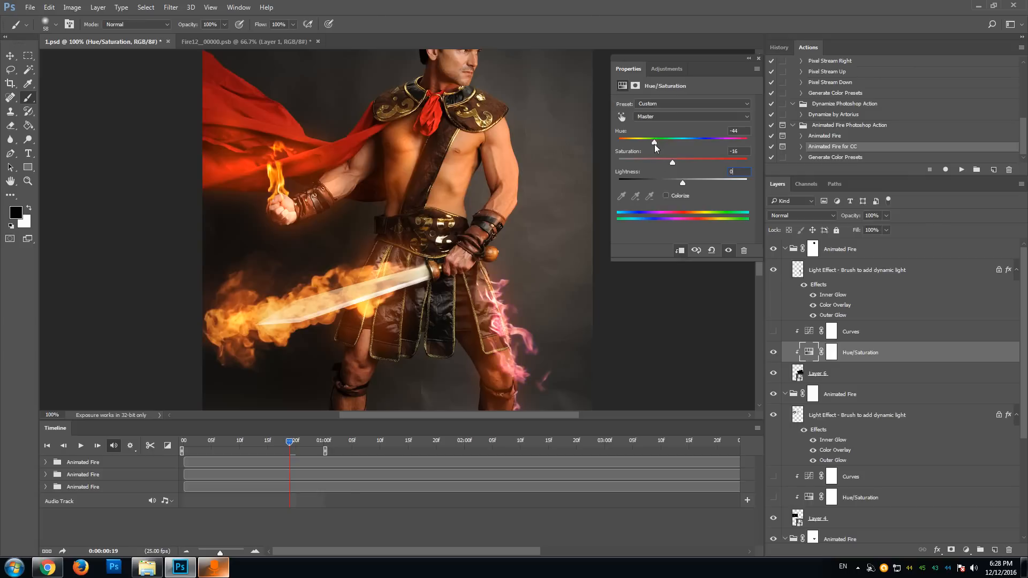
drag(654, 143, 621, 143)
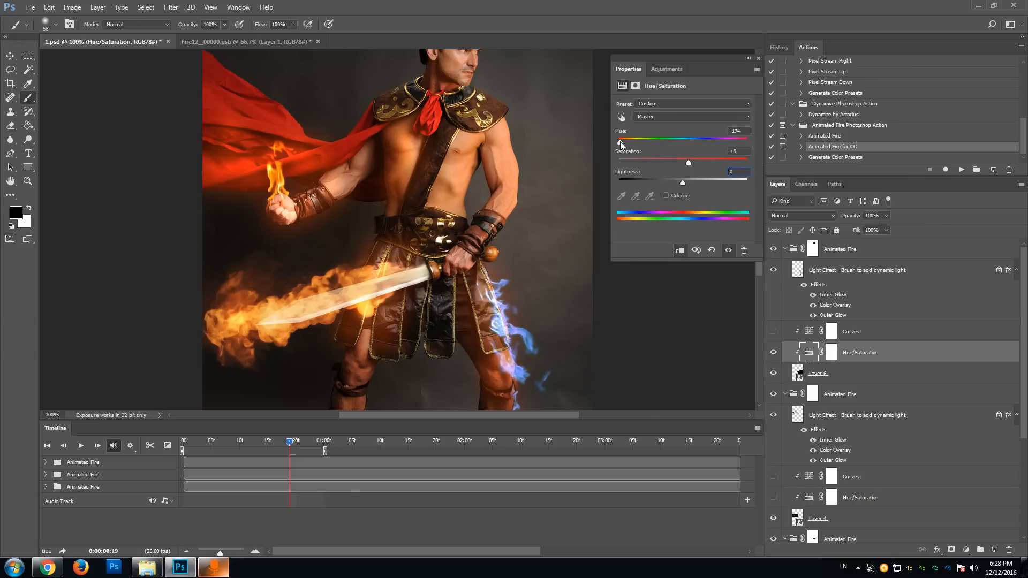
mouse_move(681, 162)
mouse_down()
mouse_move(638, 159)
mouse_move(674, 161)
mouse_up()
drag(621, 143, 618, 145)
drag(621, 144, 747, 140)
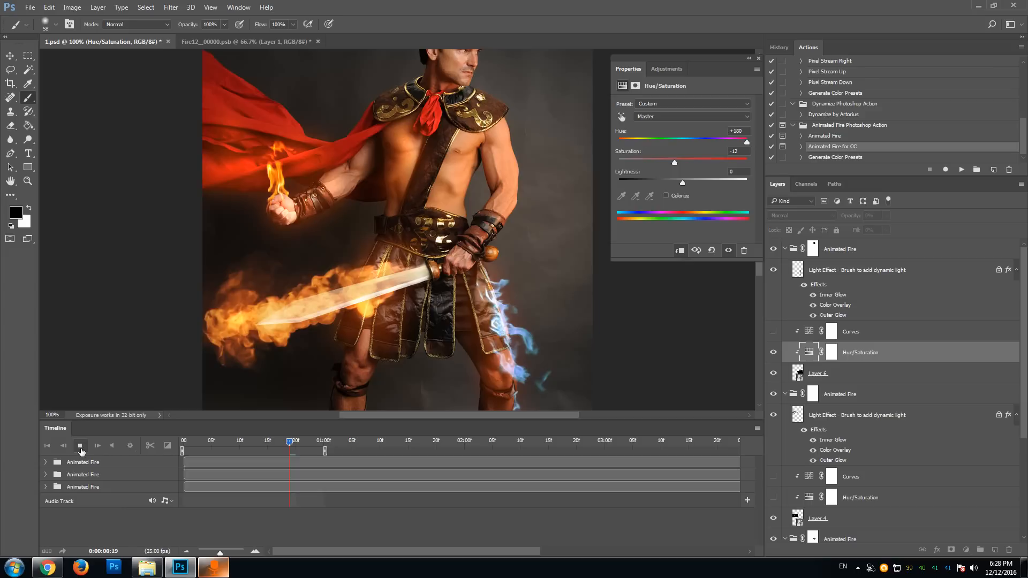
Preview the recoloured leg flame in the timeline, stop playback, and hide the top group's Hue/Saturation adjustment
click(81, 446)
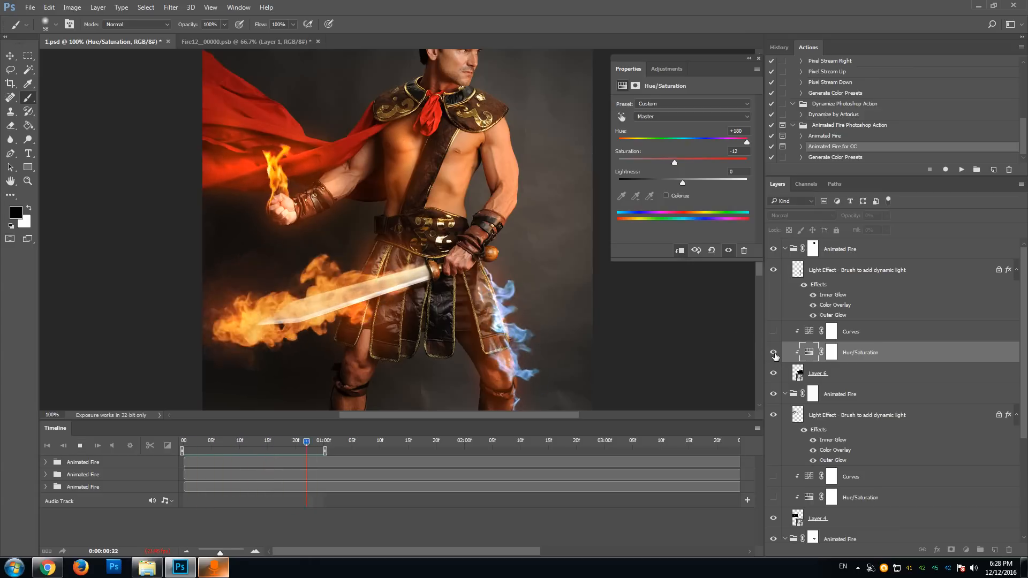
click(80, 447)
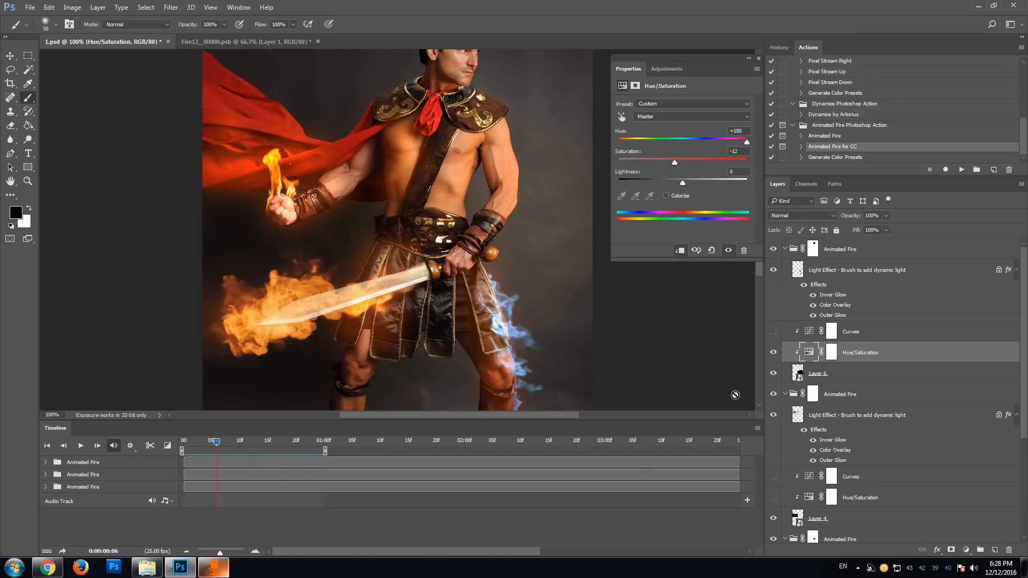
click(773, 352)
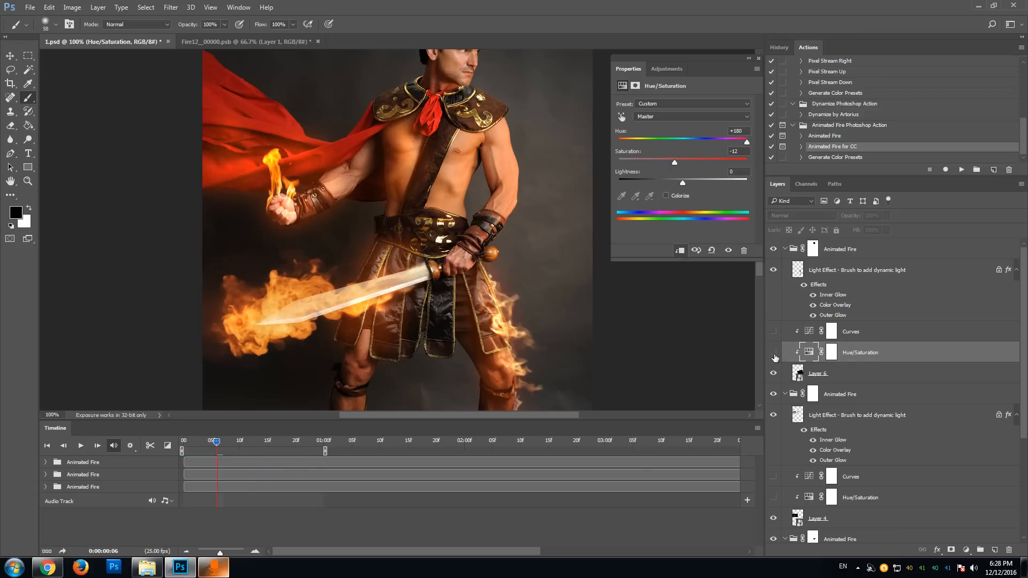
Select the topmost Animated Fire group, close its mask properties, and run the Generate Color Presets action
click(851, 247)
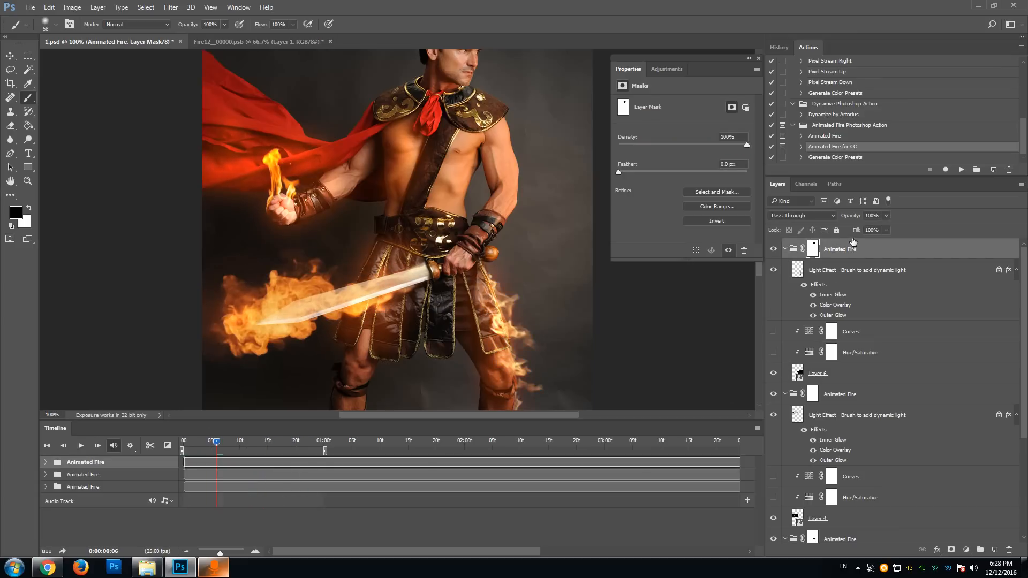
click(758, 59)
scroll(760, 217, up, 5)
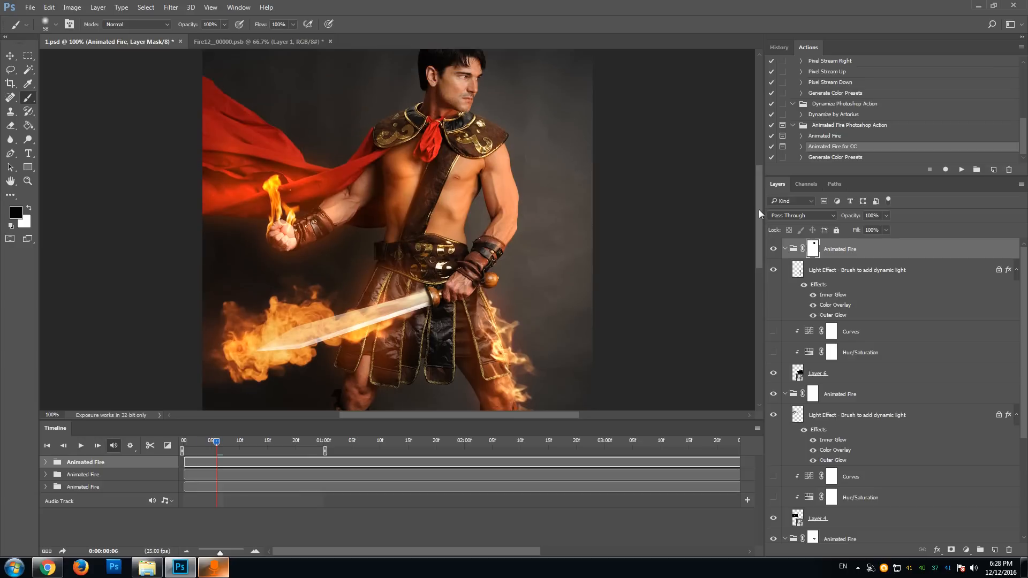
scroll(759, 209, up, 2)
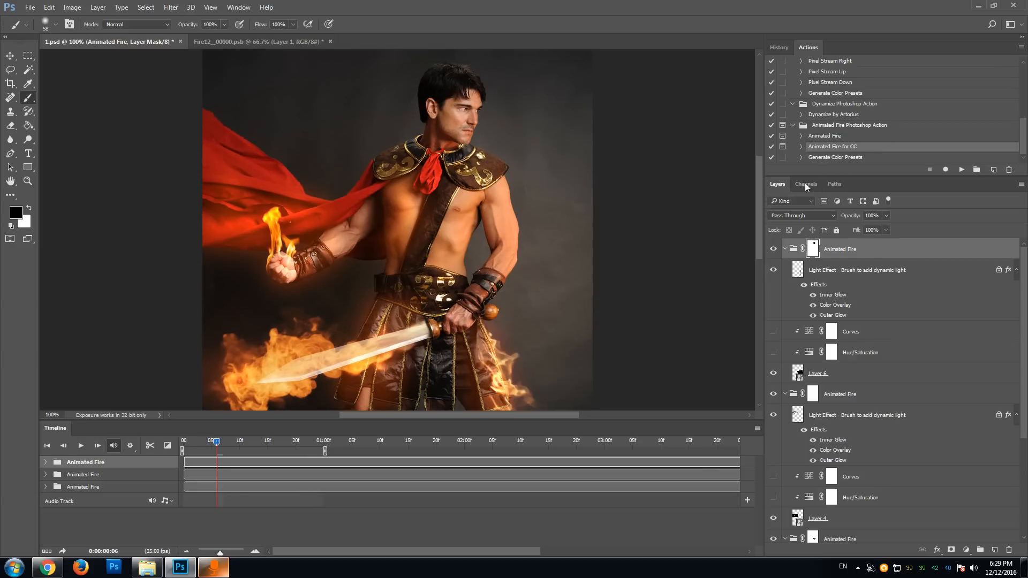
click(842, 158)
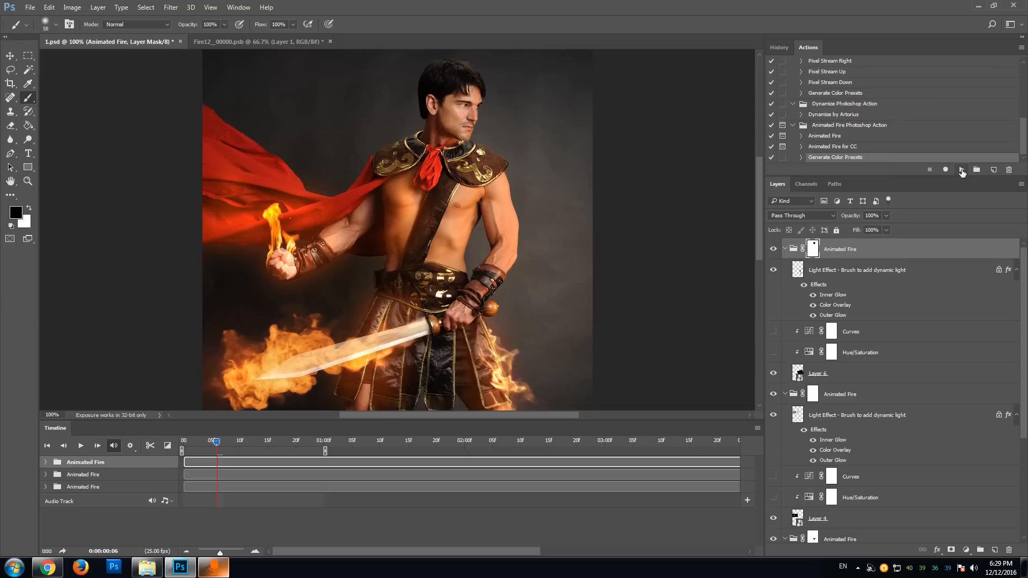
click(962, 170)
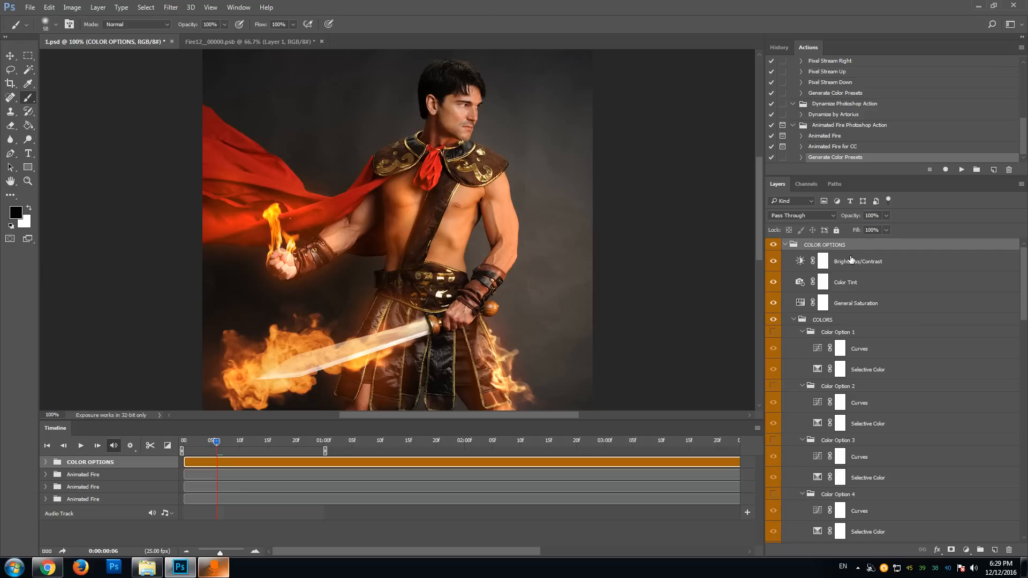
Preview Color Options 1, 2 and 3 on the photo one at a time, hiding each again
click(824, 329)
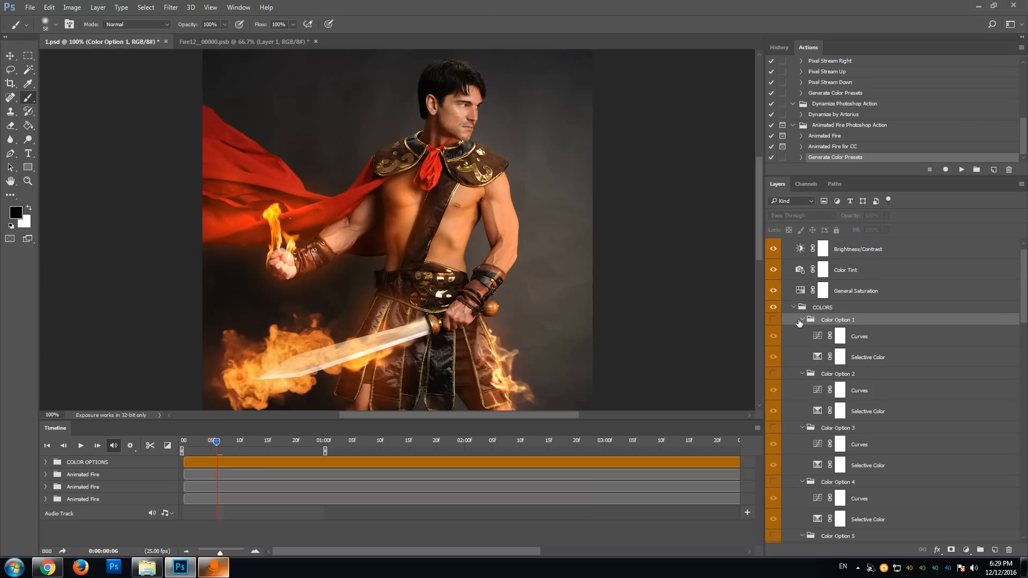
scroll(791, 325, up, 1)
click(773, 333)
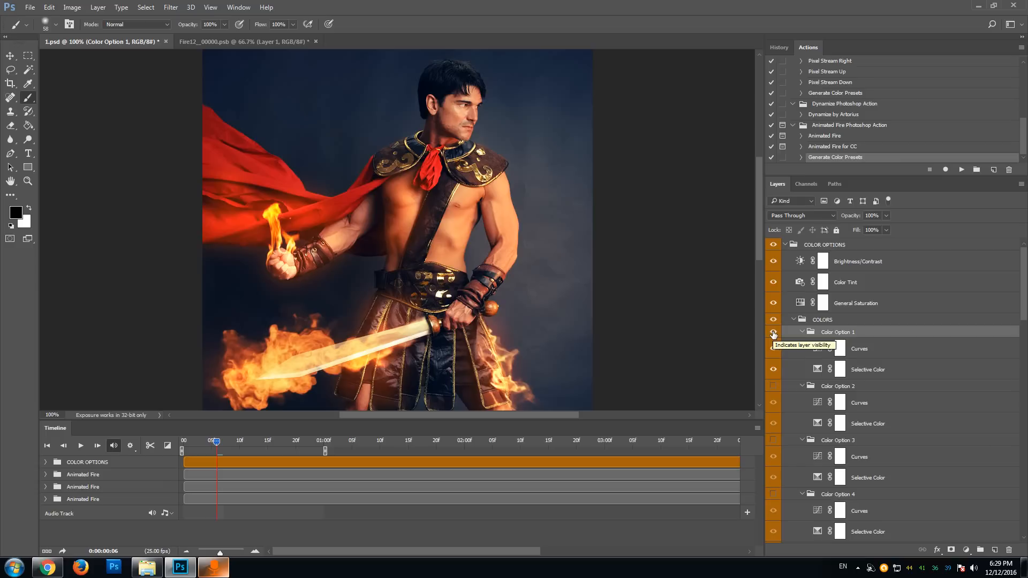
click(773, 333)
click(773, 386)
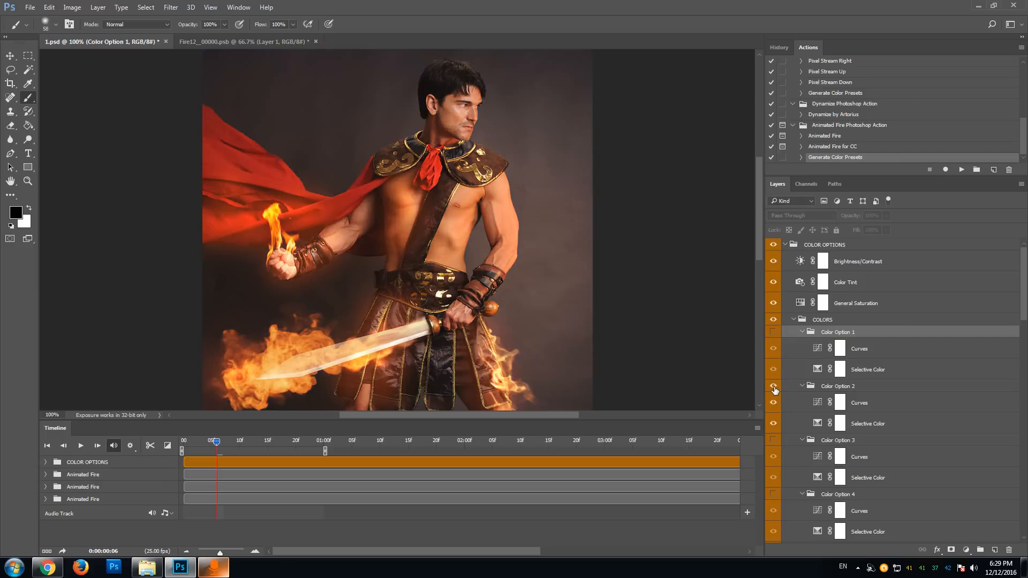
click(773, 386)
click(773, 440)
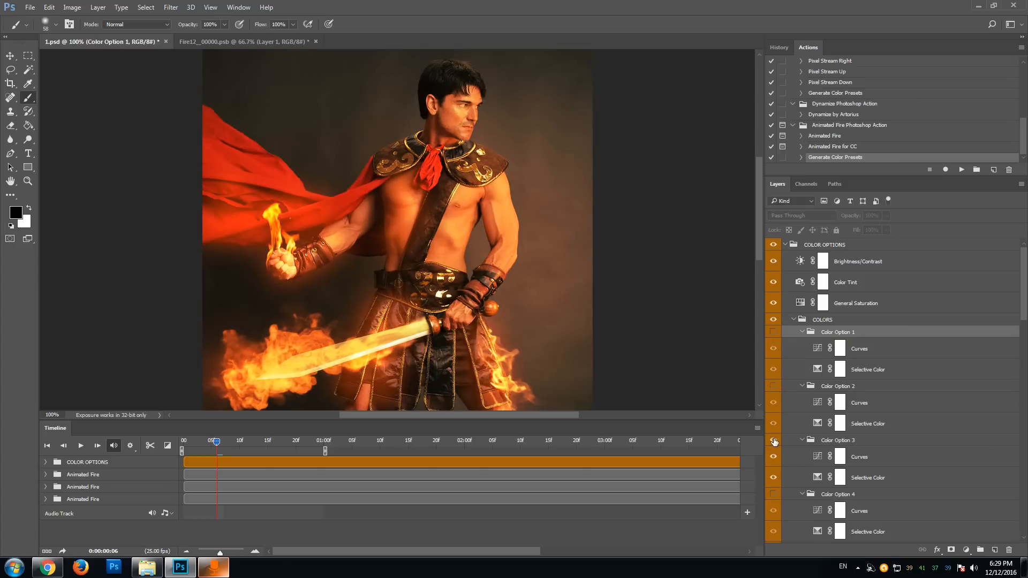
click(773, 441)
Preview Color Options 4, 5 and 6 on the photo one at a time, hiding each again
scroll(773, 456, down, 1)
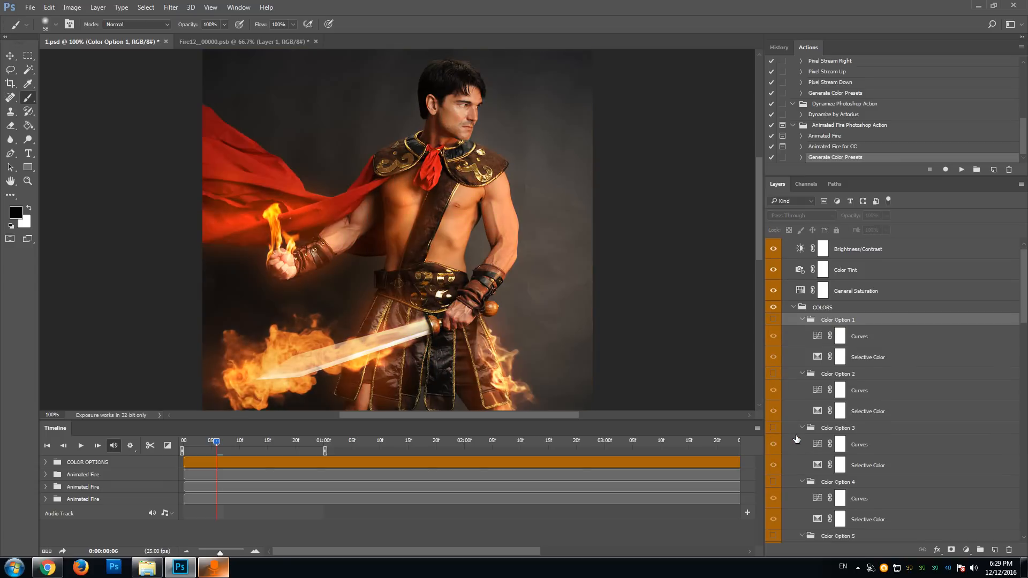
click(773, 481)
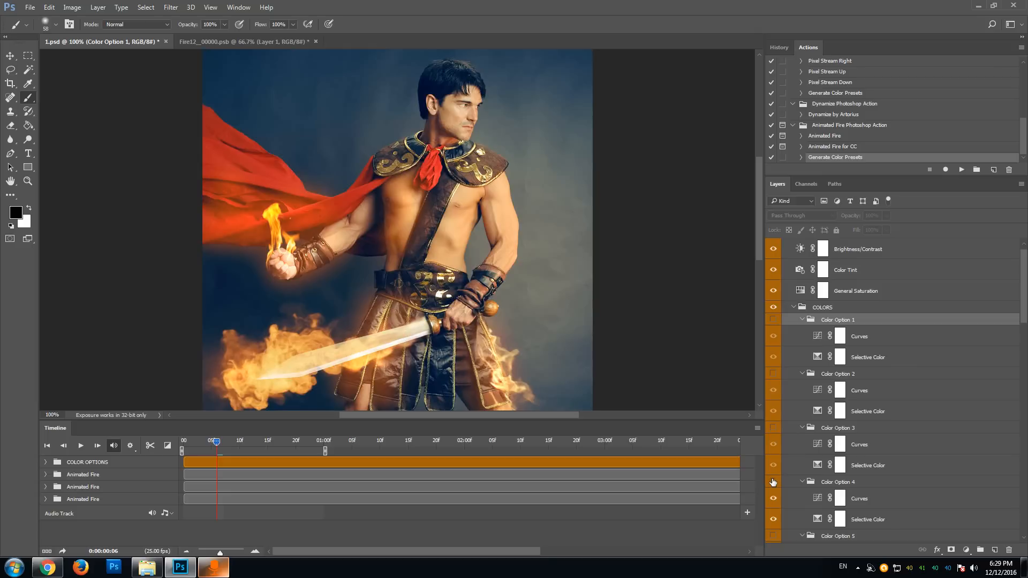
click(773, 482)
scroll(774, 482, down, 1)
click(773, 499)
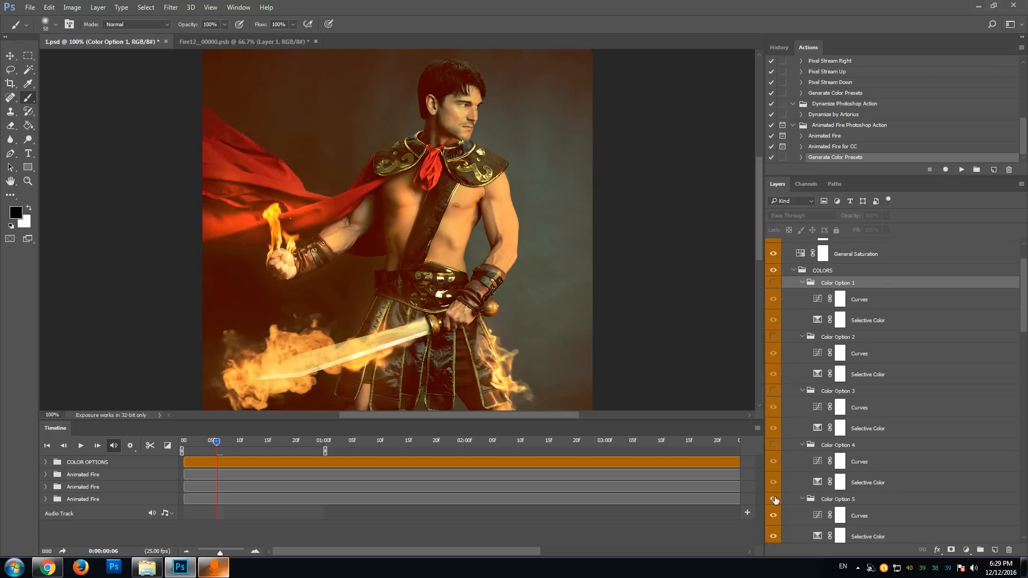
click(774, 499)
scroll(774, 492, down, 1)
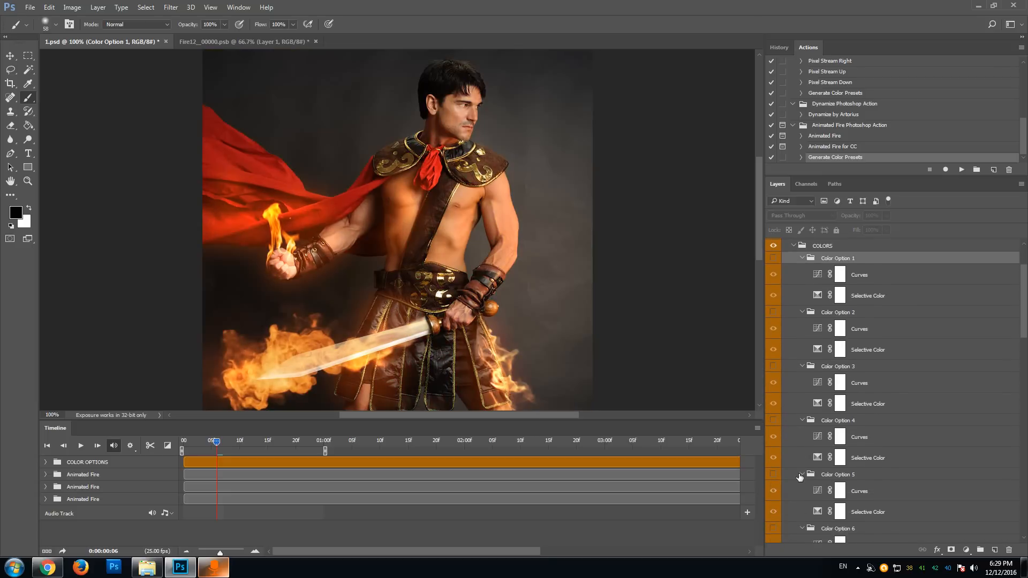
scroll(775, 488, down, 2)
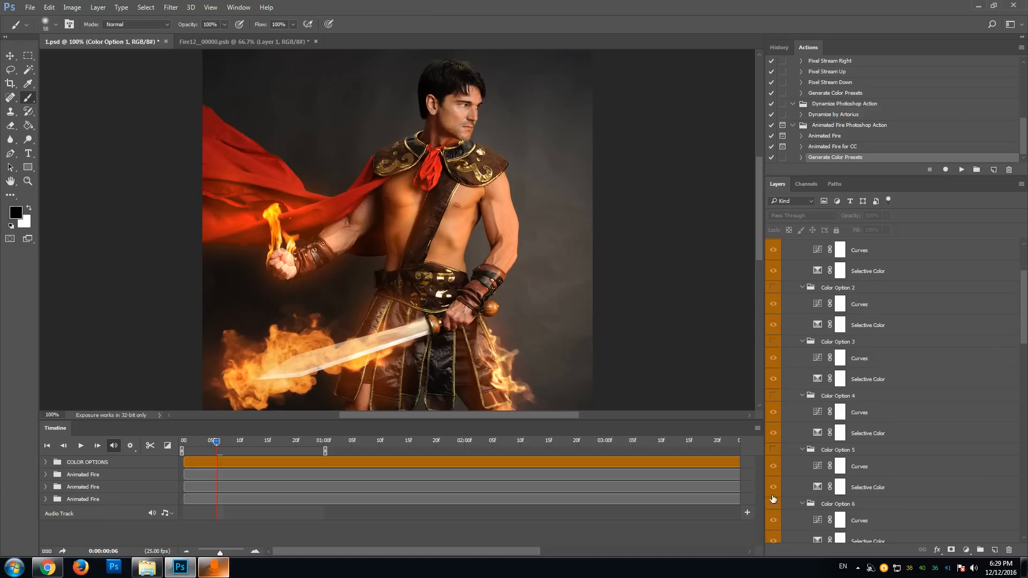
click(773, 505)
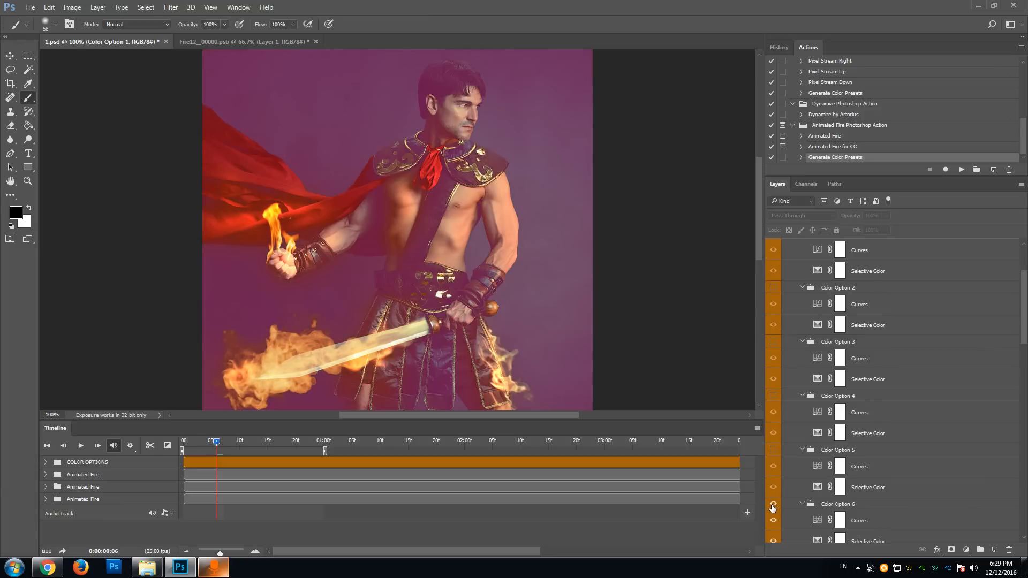
click(772, 505)
Preview Color Options 7, 8 and 9 one at a time, hiding each again, and shrink the timeline to enlarge the canvas area
scroll(774, 501, down, 3)
click(774, 497)
click(774, 498)
scroll(773, 505, down, 3)
click(773, 513)
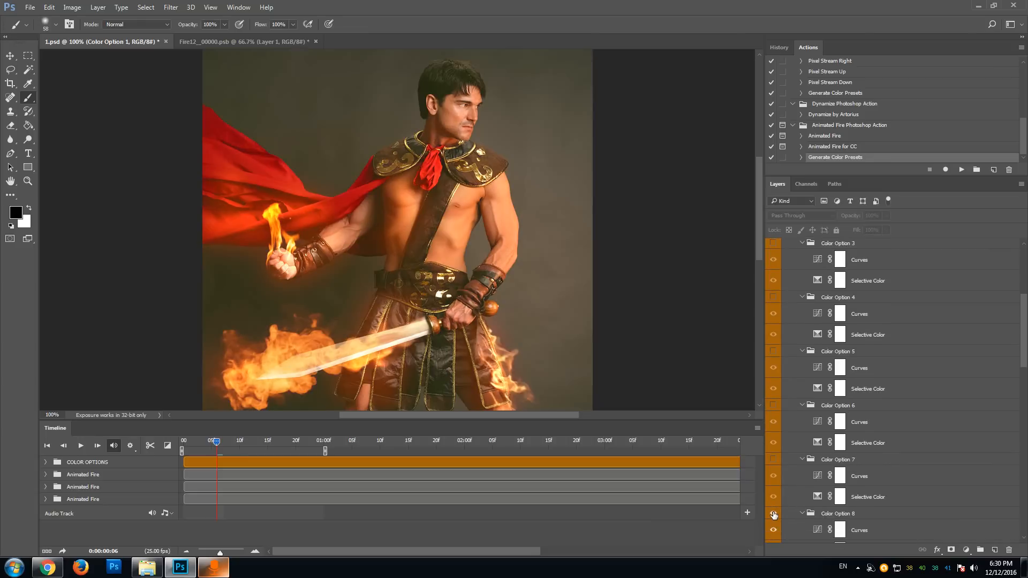
click(774, 515)
scroll(775, 509, down, 3)
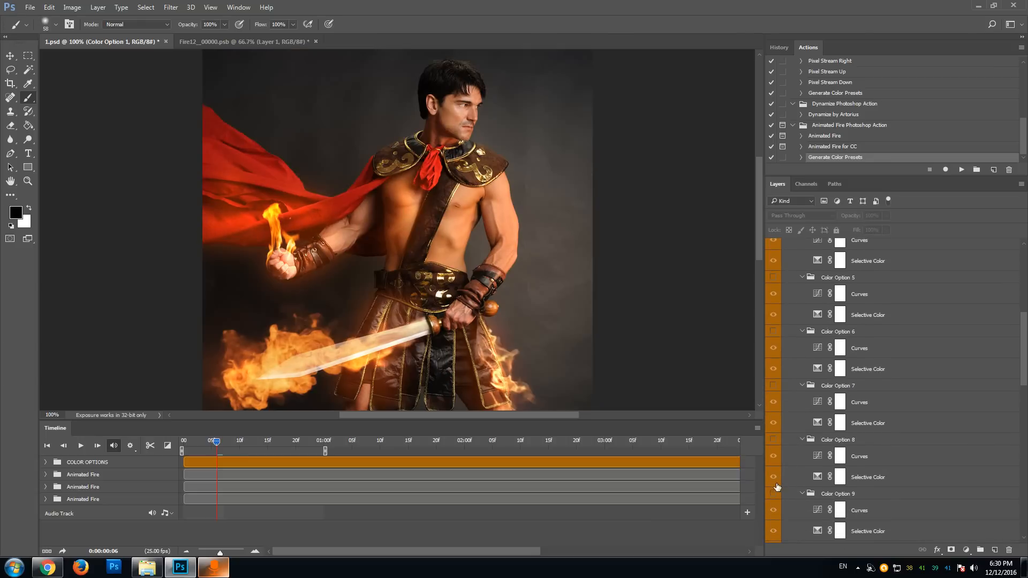
drag(663, 422, 664, 456)
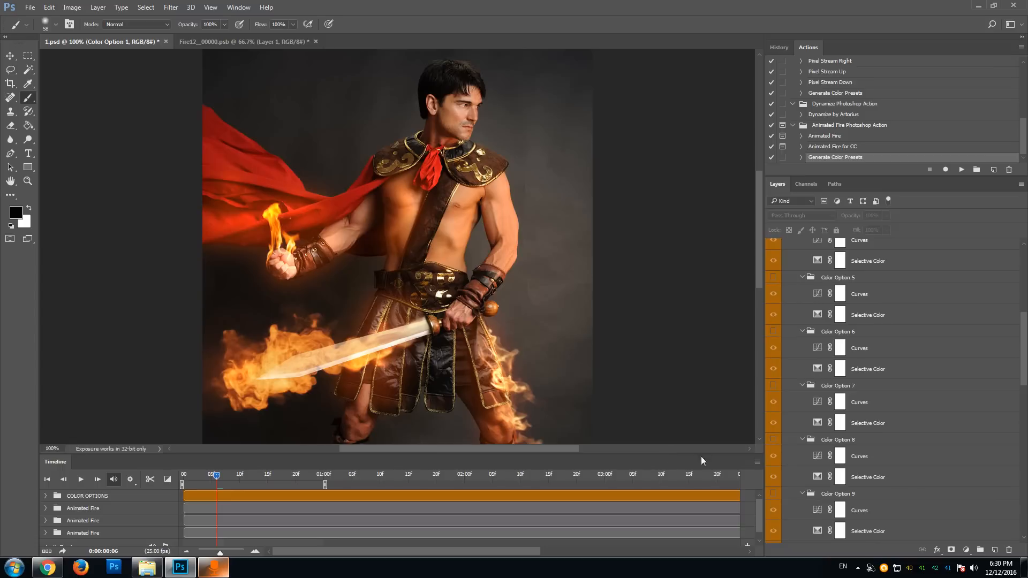
click(773, 495)
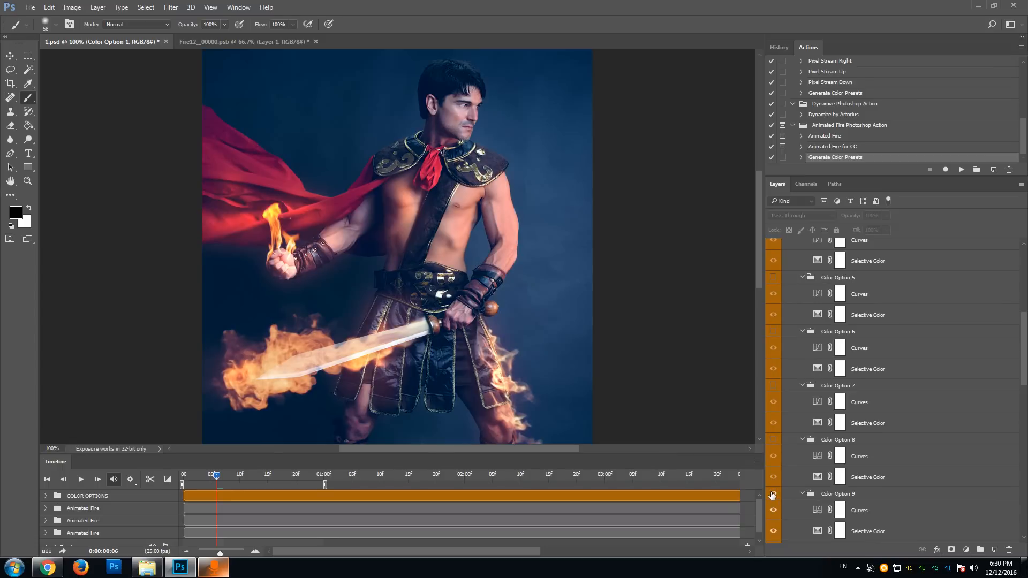
click(773, 494)
Preview Color Options 10, 11 and 12 one at a time, hiding each again, and return to the start of the COLORS group
scroll(774, 492, down, 3)
click(773, 487)
click(773, 487)
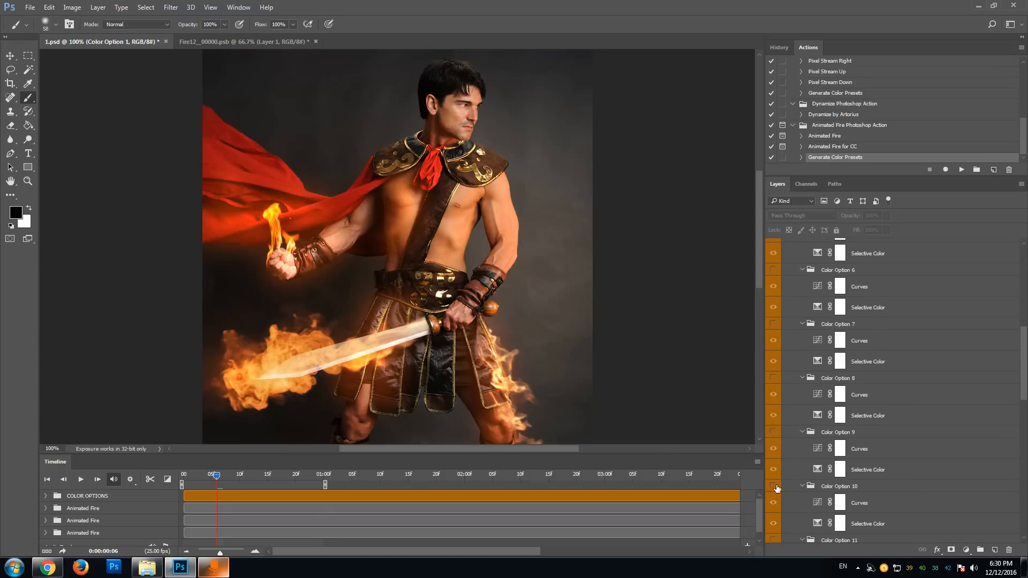
scroll(773, 490, down, 2)
click(773, 503)
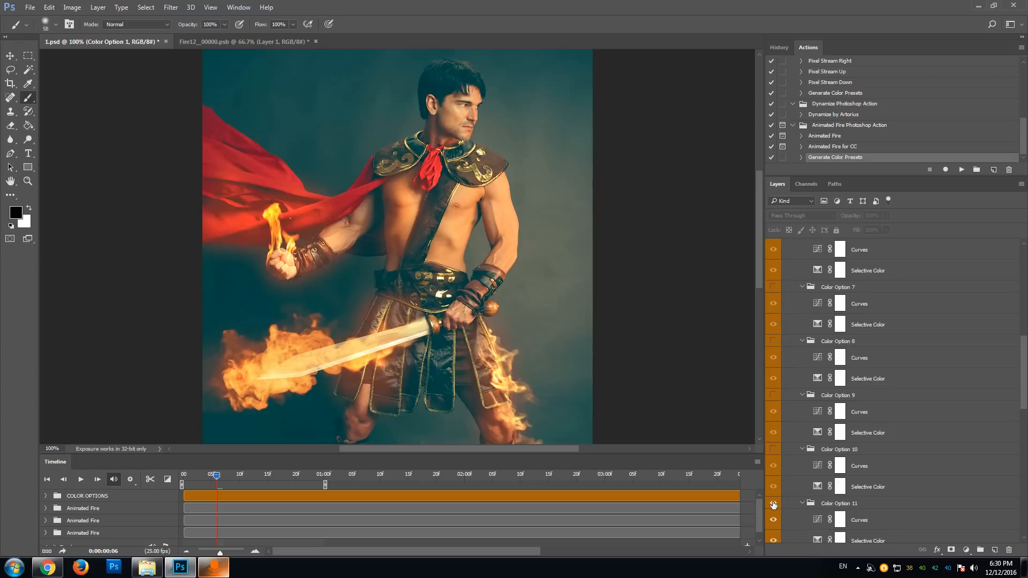
click(773, 503)
scroll(773, 506, down, 2)
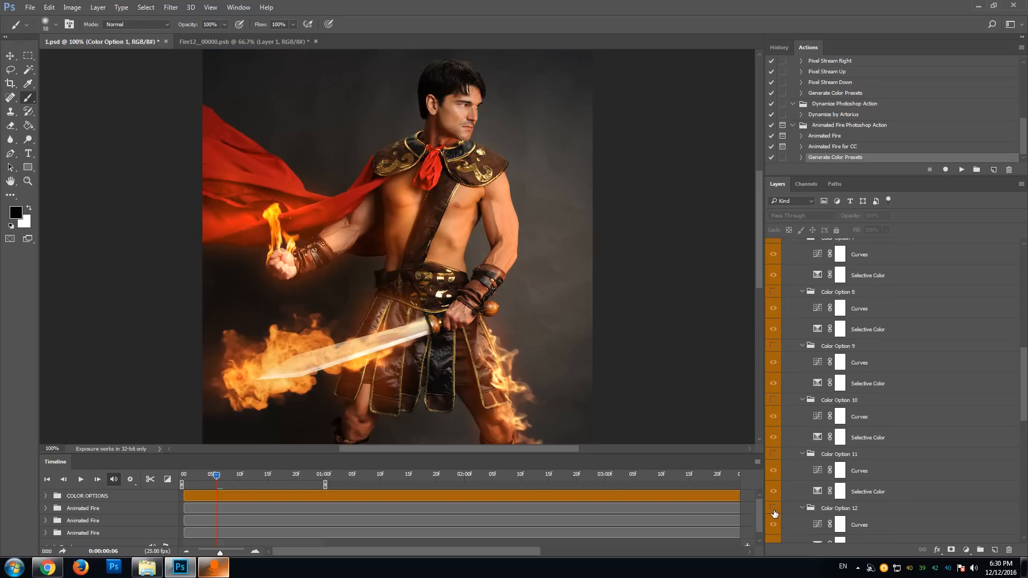
click(773, 509)
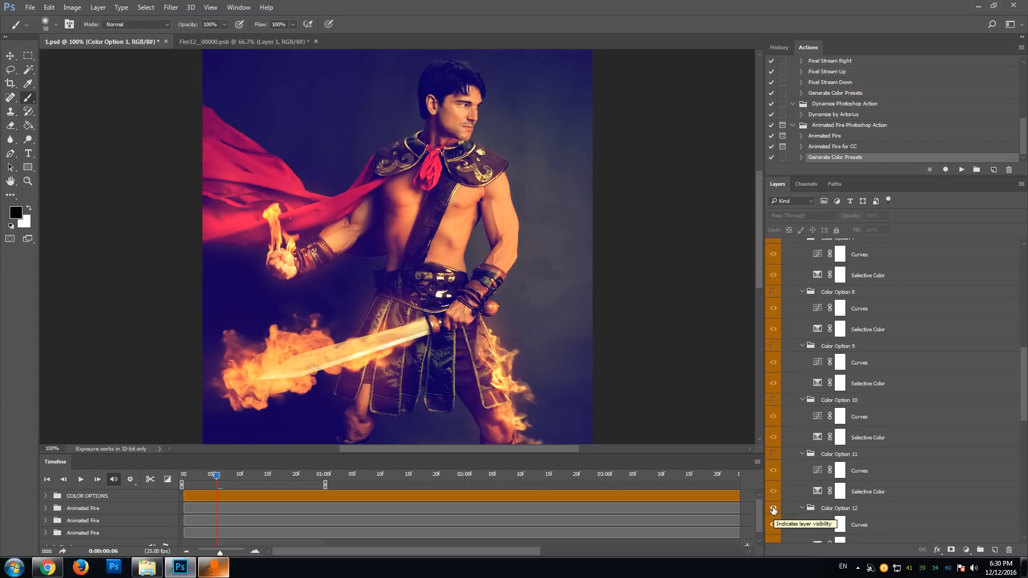
click(772, 509)
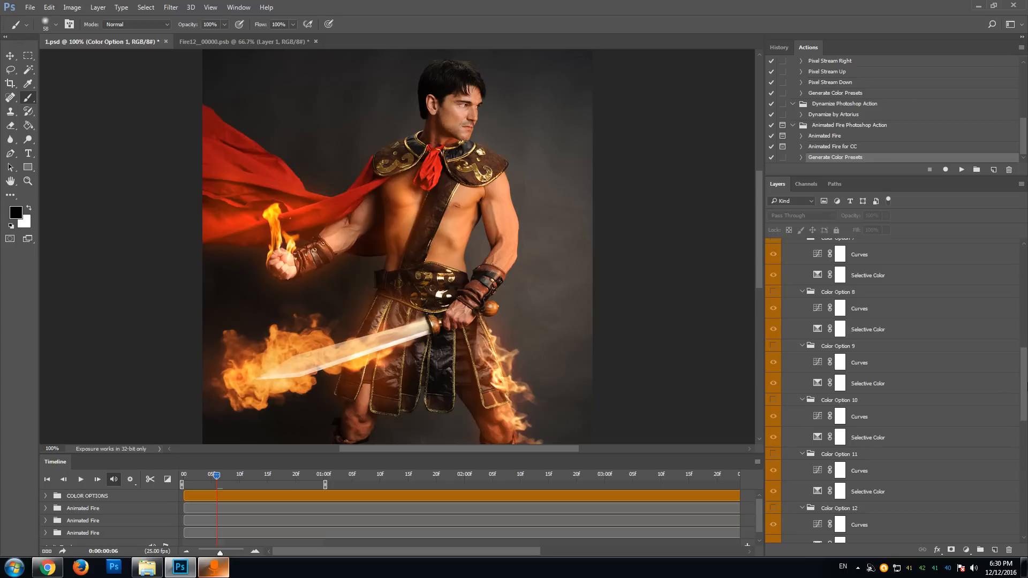
scroll(1023, 392, up, 5)
scroll(1023, 290, up, 3)
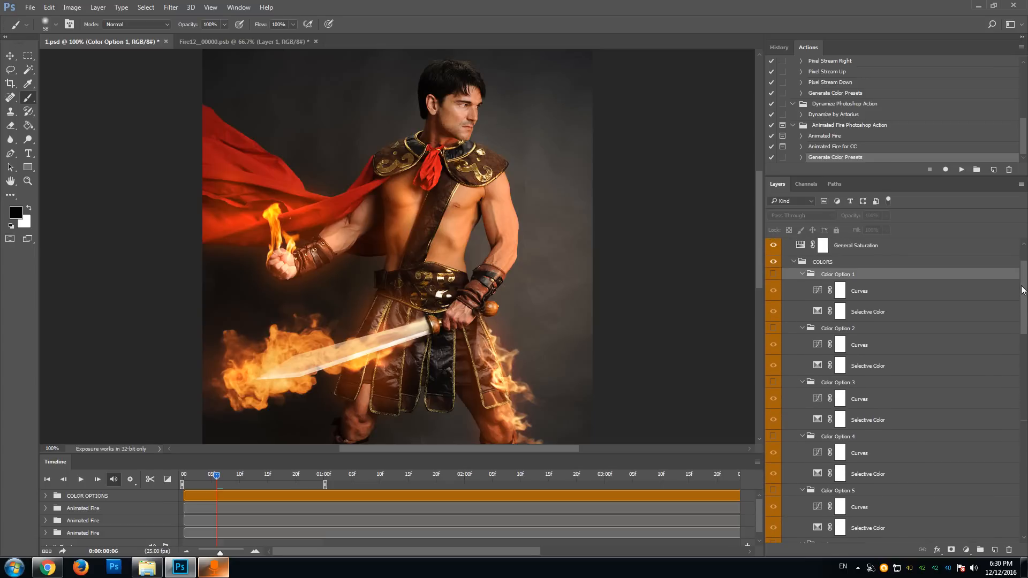
Preview Color Options 3 and 2 once more, hiding each again, and leave Color Option 1 shown on the photo
click(773, 382)
click(773, 382)
click(772, 328)
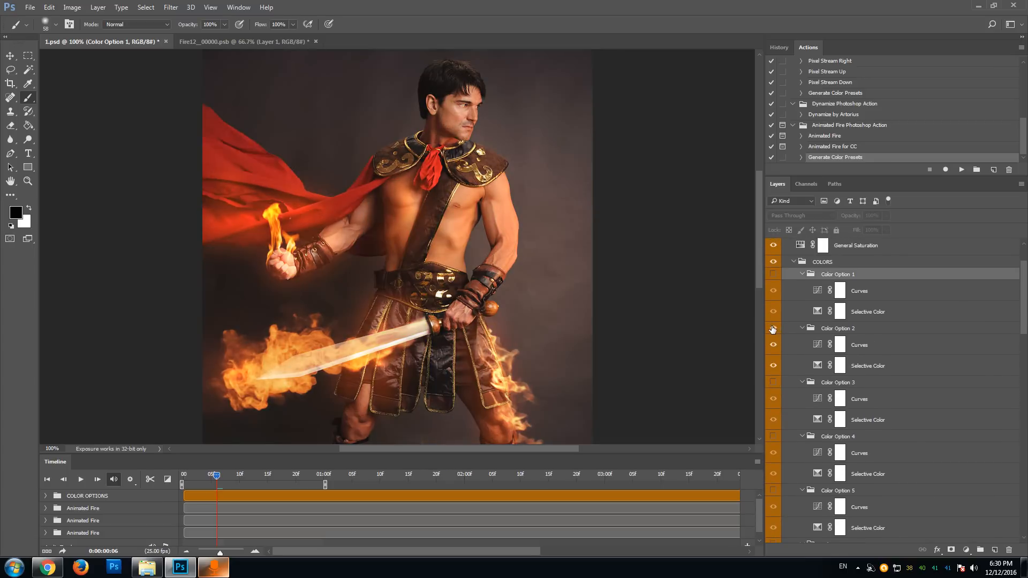
click(772, 328)
click(773, 274)
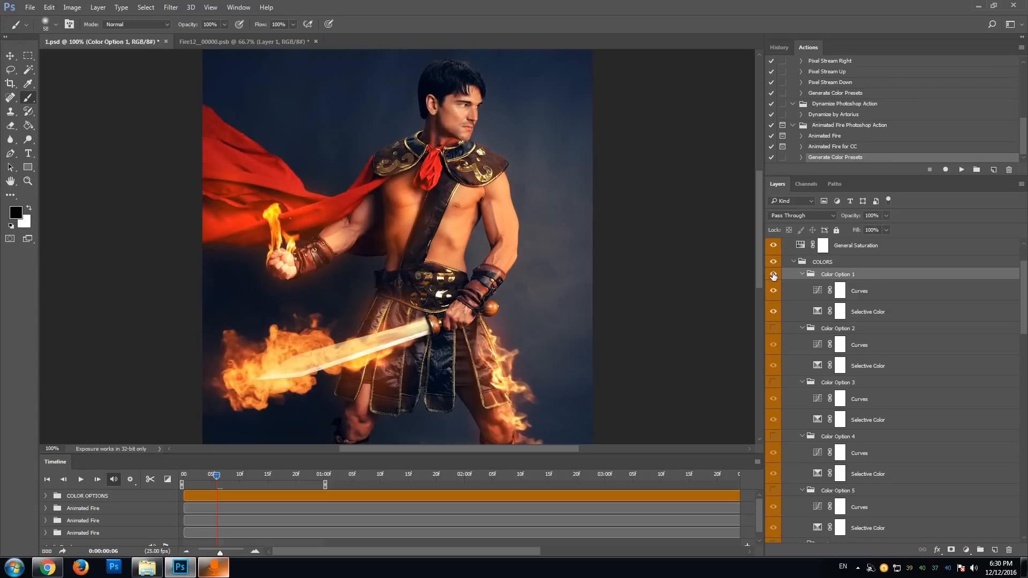
Go through the Brightness/Contrast, Color Tint and General Saturation adjustment layers of the COLOR OPTIONS group by selecting each
scroll(922, 296, up, 2)
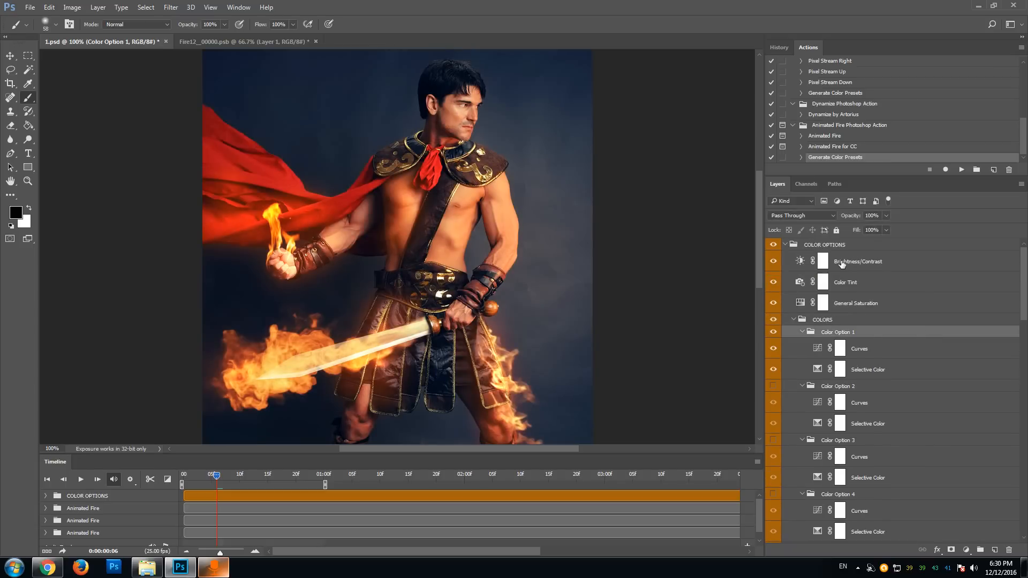
click(863, 265)
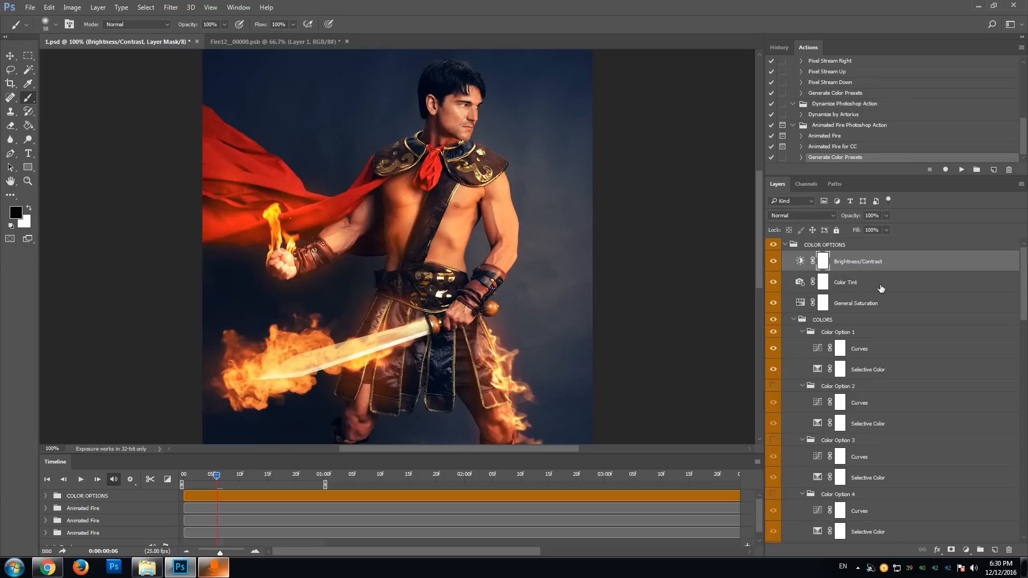
click(872, 286)
click(863, 304)
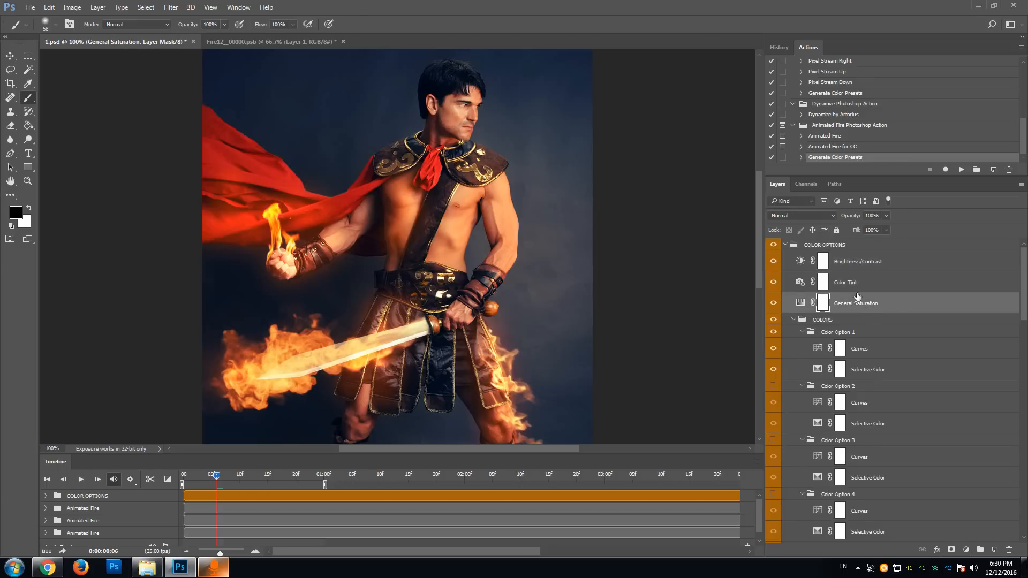
Collapse the COLOR OPTIONS group, keeping the group visible on the photo
click(785, 246)
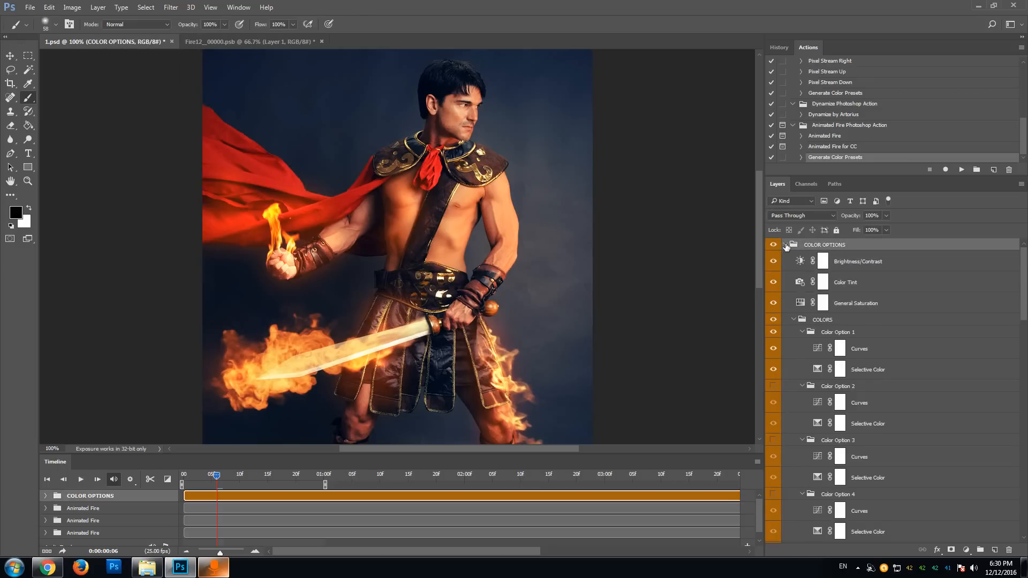
click(786, 245)
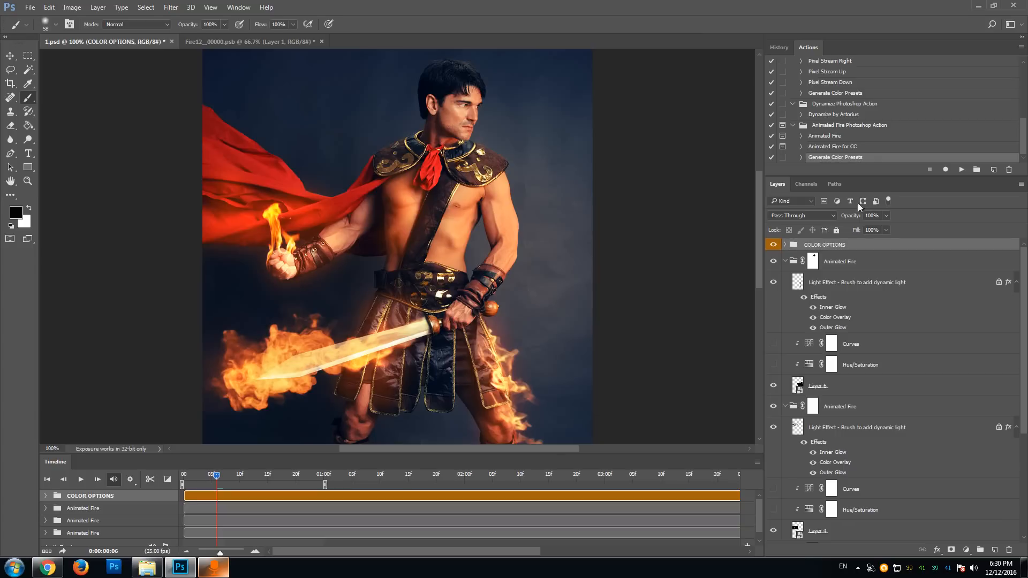
click(785, 245)
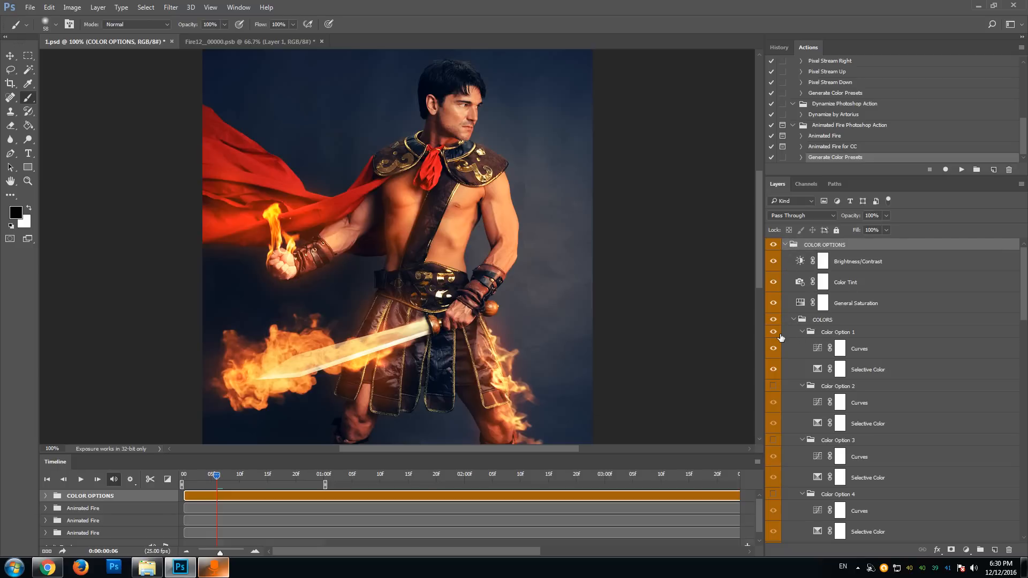
click(786, 244)
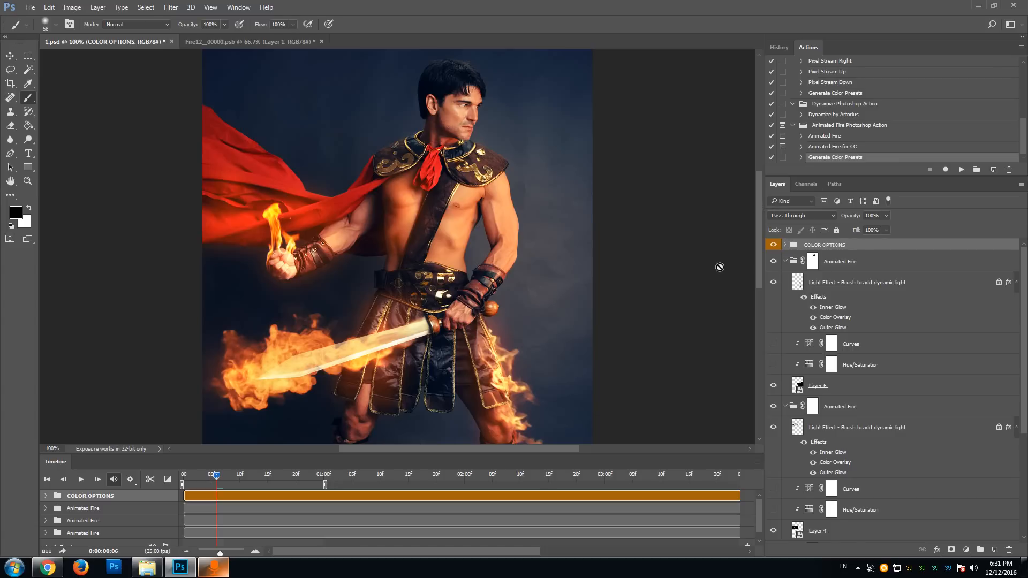
click(772, 246)
Play the flame animation on the timeline from the start with the color options applied, and stop it after checking
click(80, 480)
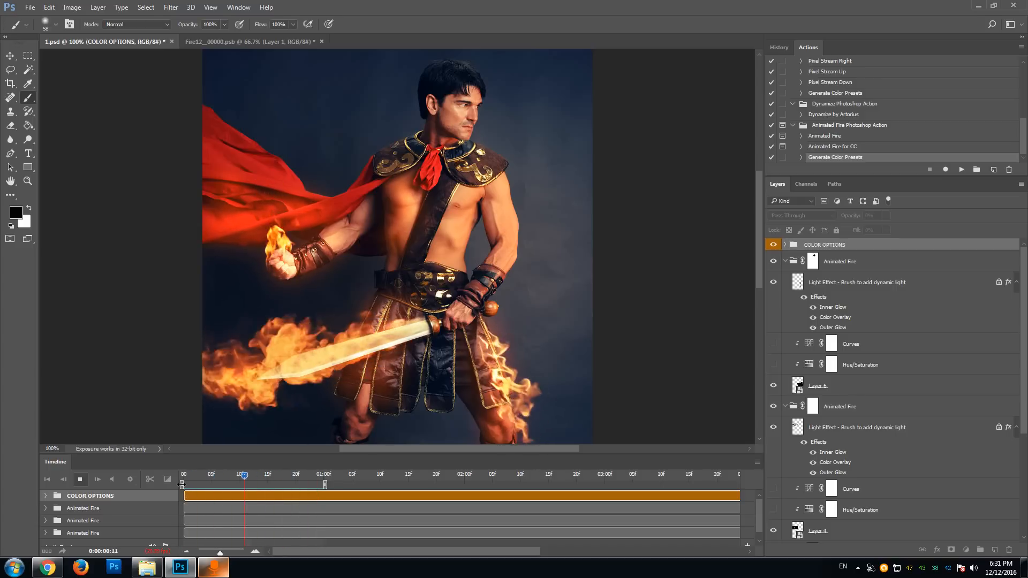
drag(186, 472, 183, 477)
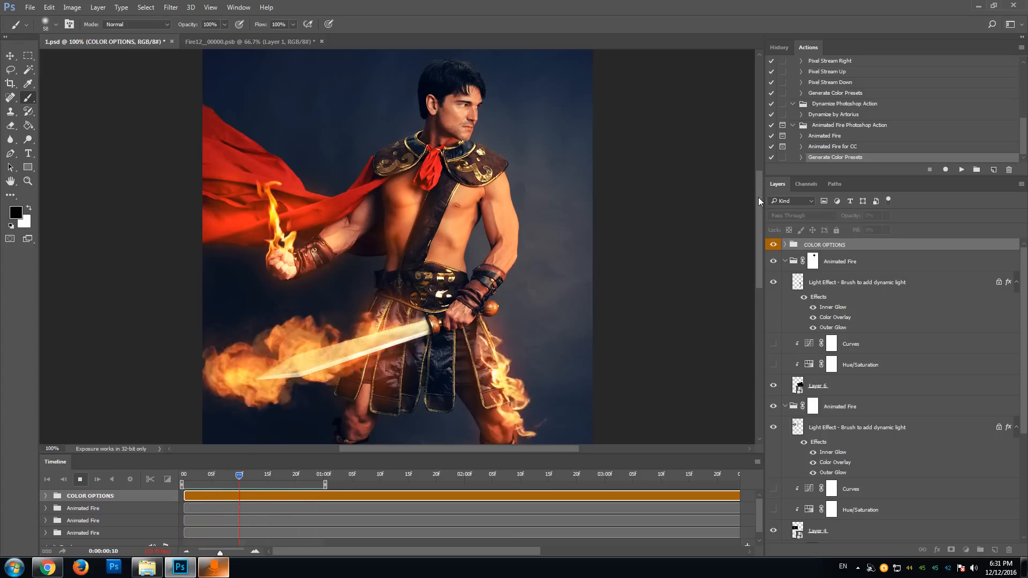
mouse_move(759, 197)
mouse_down()
mouse_move(753, 247)
mouse_move(754, 200)
mouse_up()
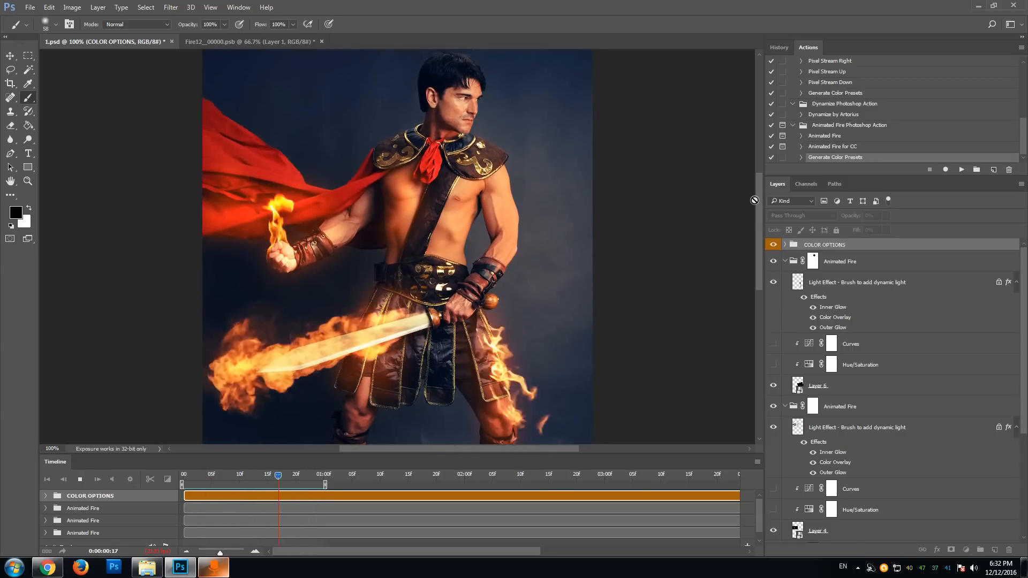
click(80, 479)
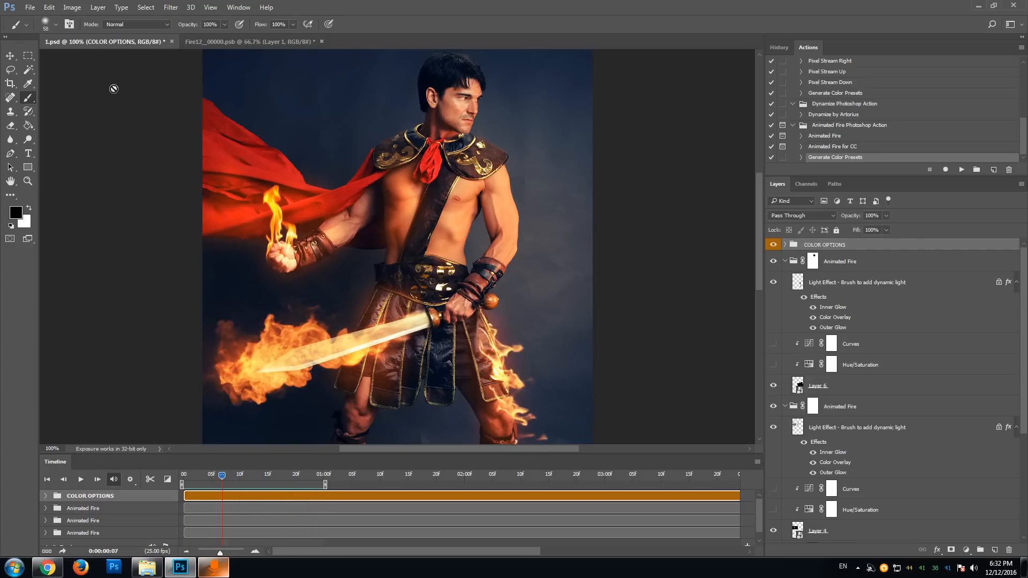
Open the animation in Save for Web (Legacy) and play the GIF preview, checking the flames on the fist and sword
click(30, 7)
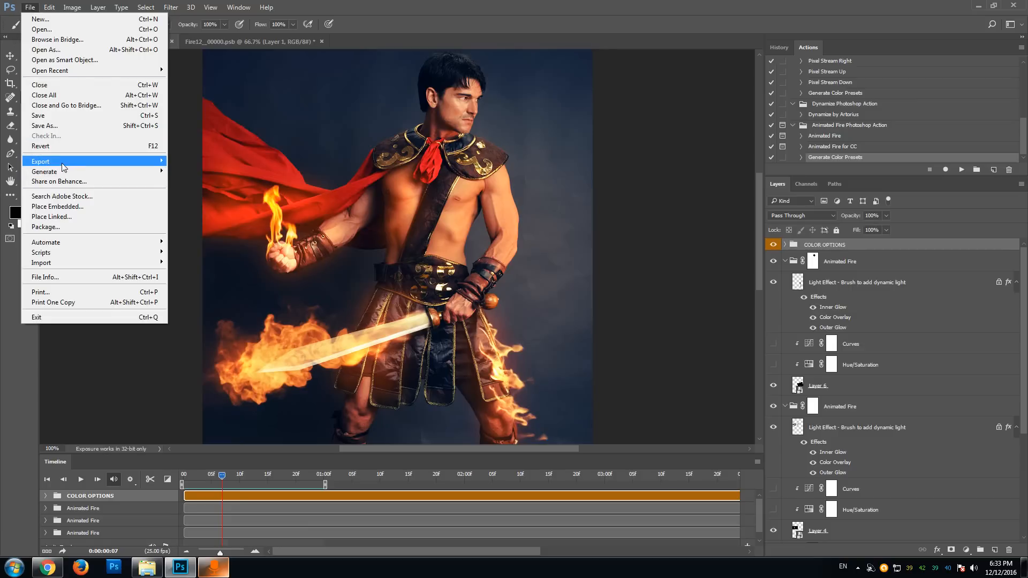
mouse_move(62, 162)
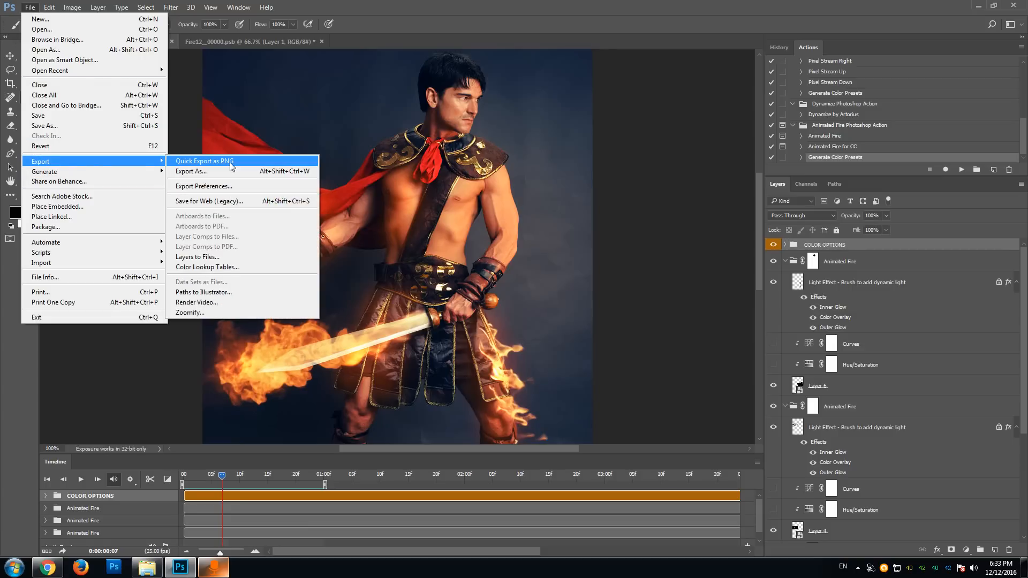
click(243, 201)
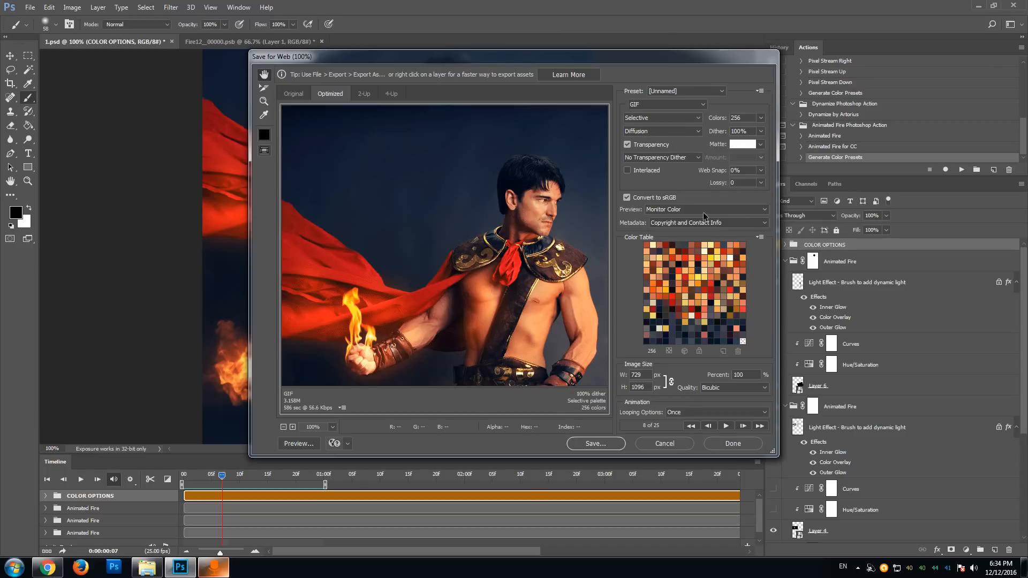
click(726, 426)
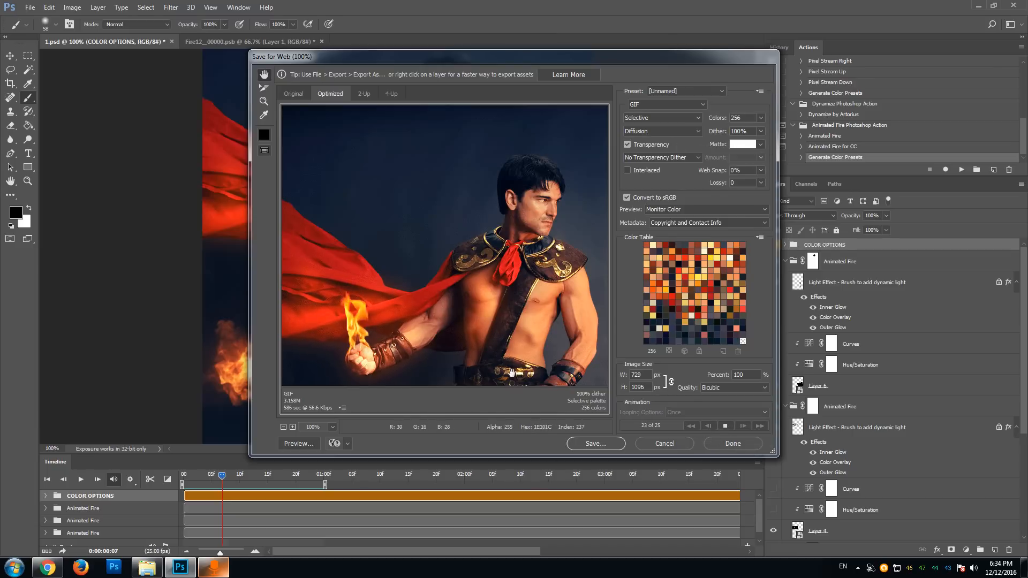
drag(525, 366, 531, 247)
click(726, 426)
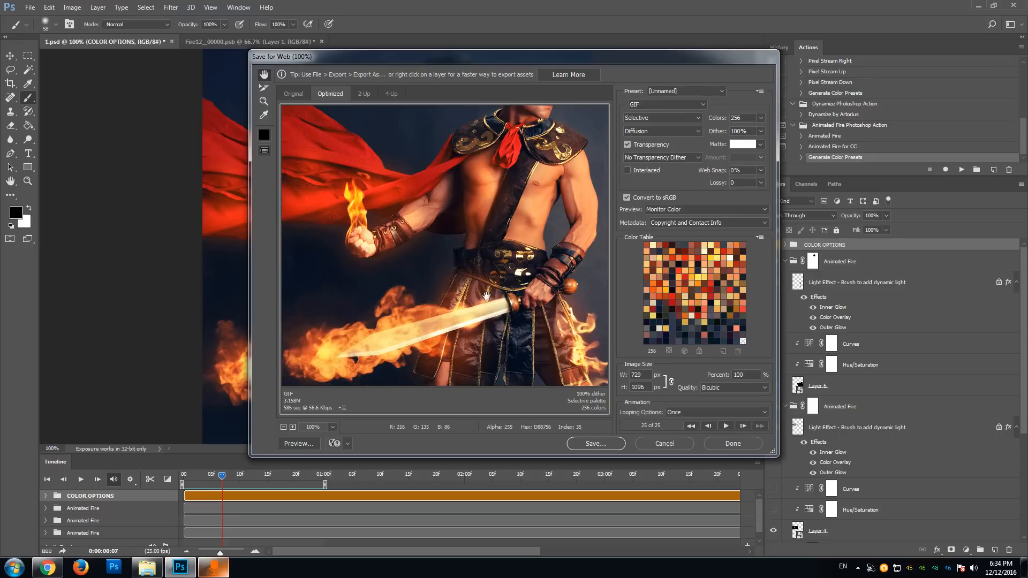
Set the GIF's looping option to Forever and play the preview to check the loop
click(697, 414)
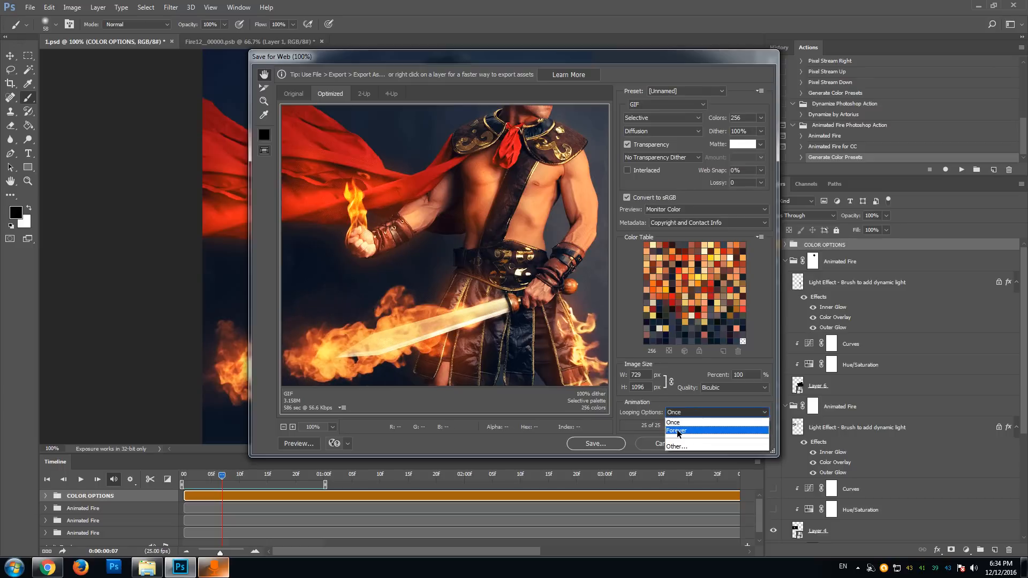
click(677, 431)
click(726, 427)
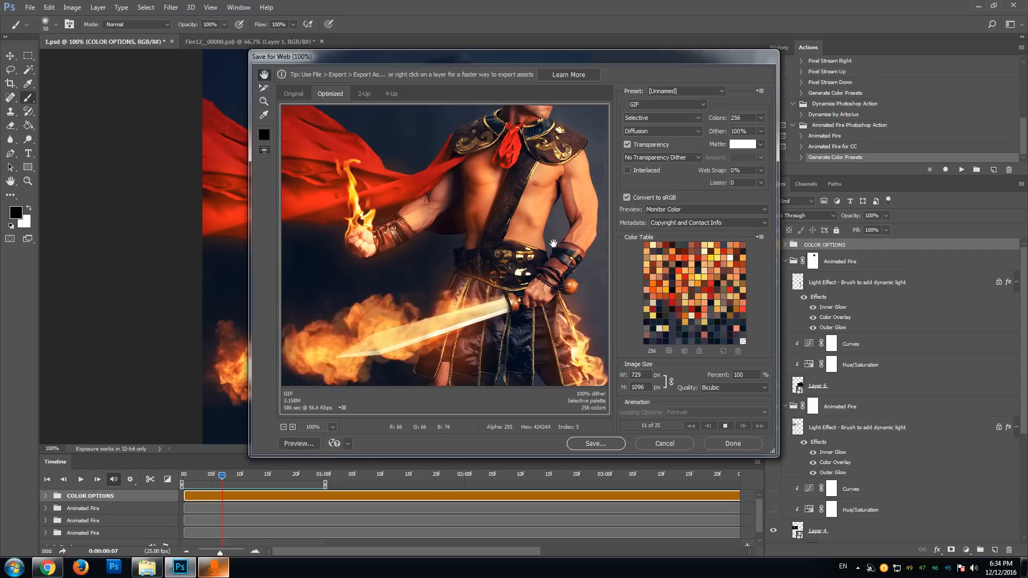
drag(550, 201, 554, 269)
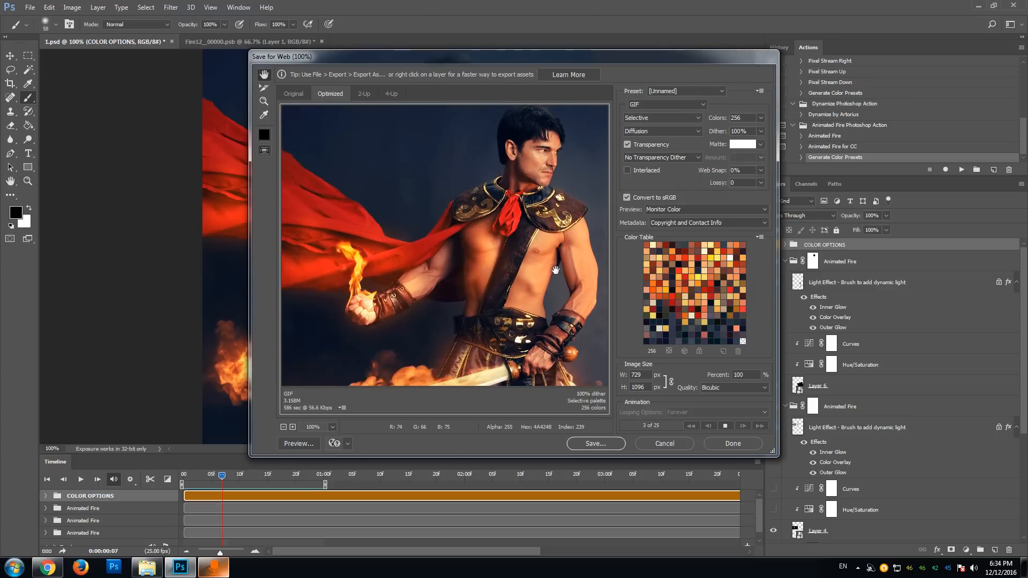
Save the animated GIF as "ancient soldier" in the PSD folder with the Images Only format
click(595, 444)
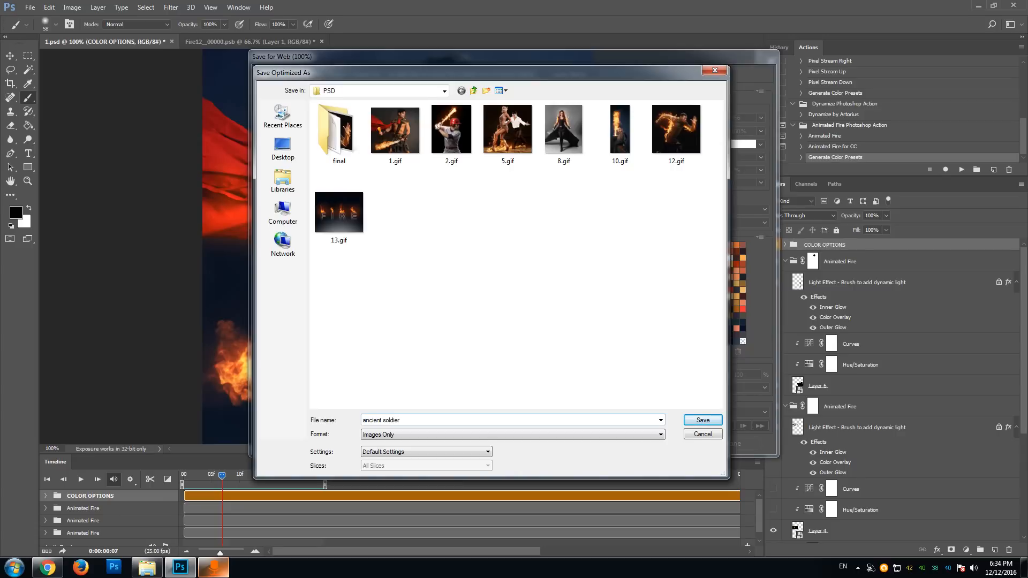
key(Return)
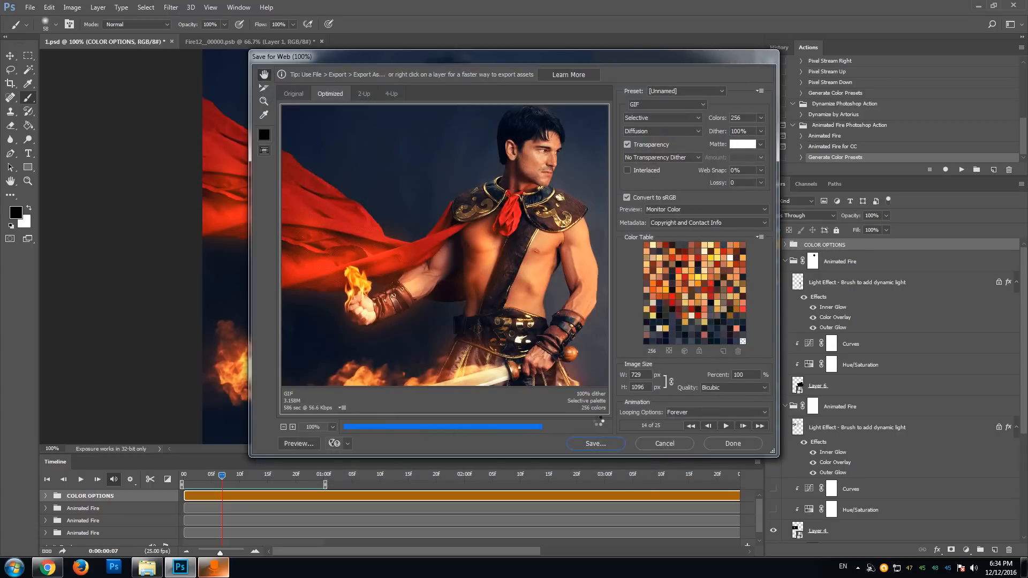